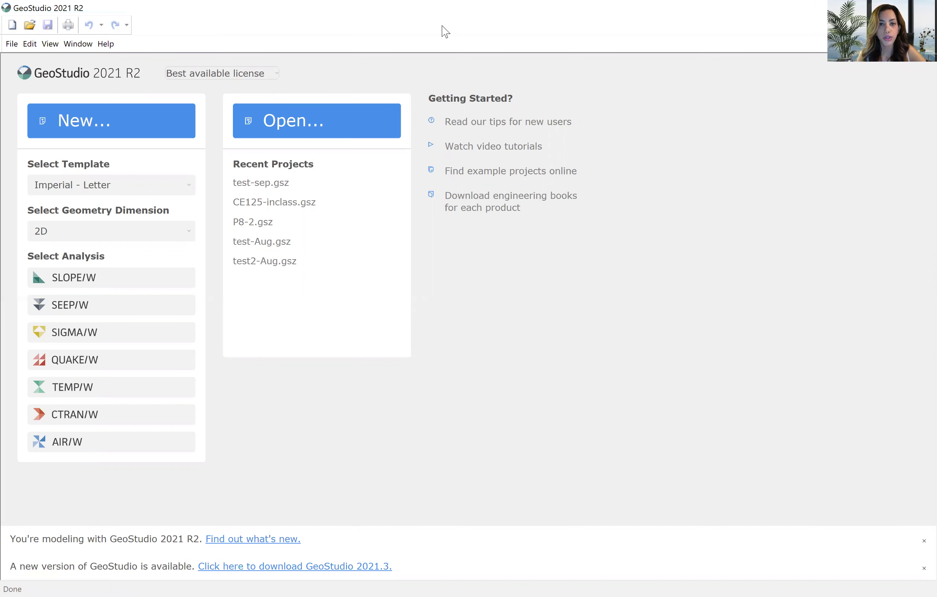
Look over the license types offered on the start page.
{"action": "left_click", "coordinate": [235, 79]}
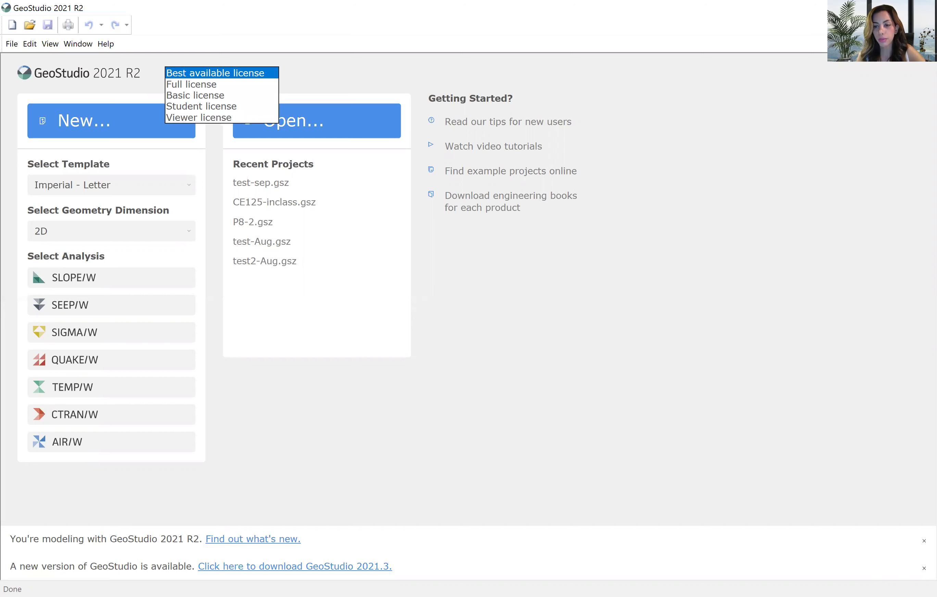
{"action": "key", "text": "alt+Tab"}
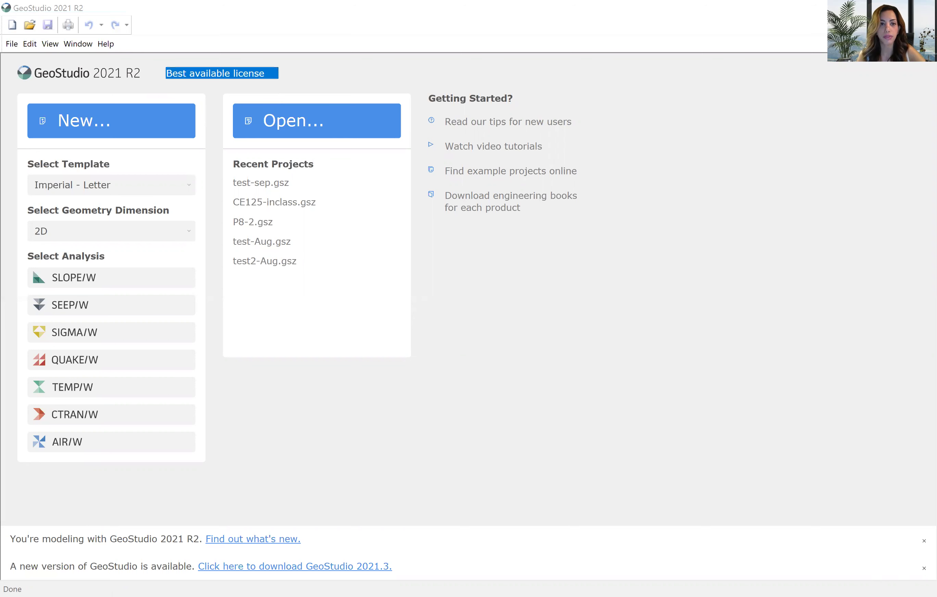
{"action": "left_click", "coordinate": [258, 79]}
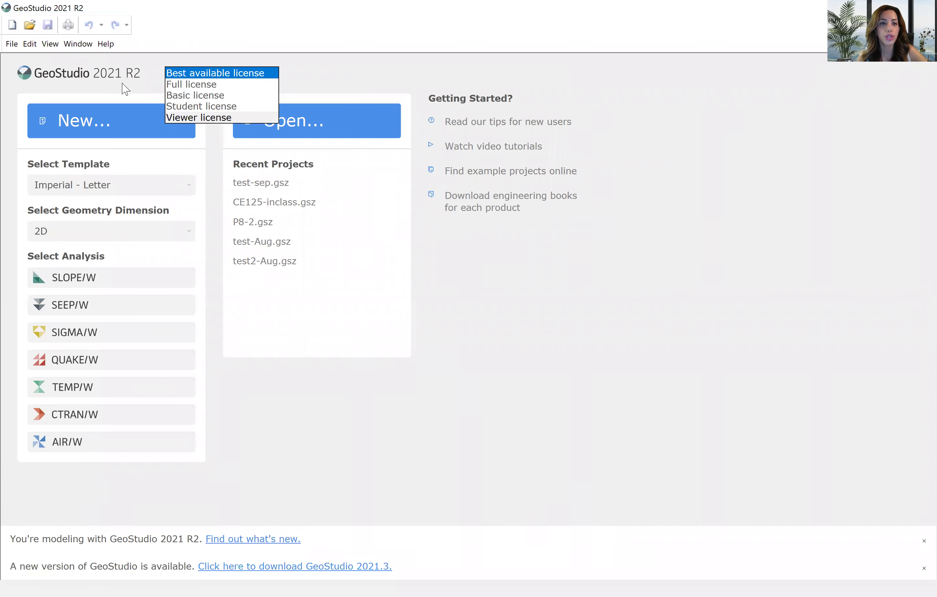
{"action": "left_click", "coordinate": [637, 313]}
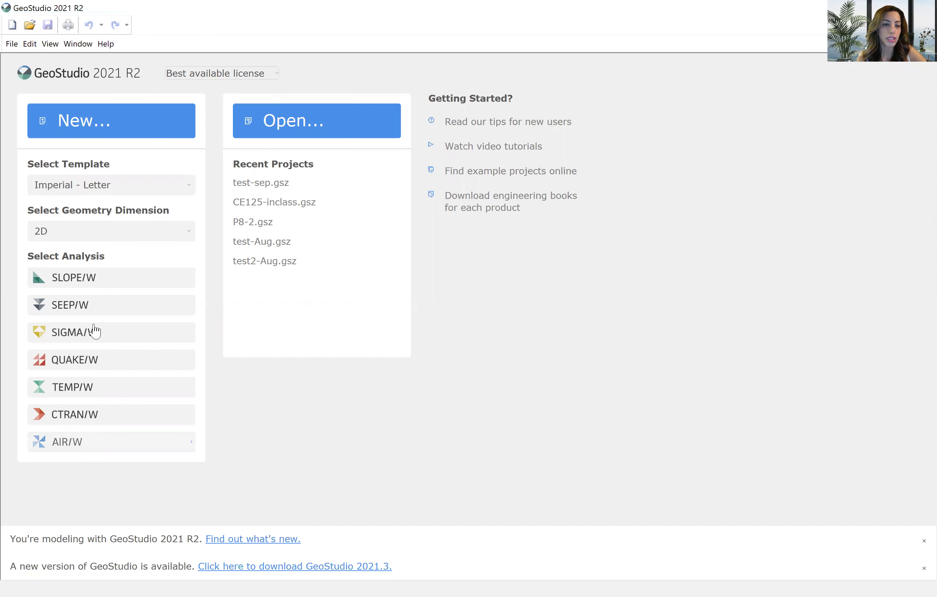
Create a 2D SEEP/W analysis from the Imperial - Letter template and name it SEEP/W Analysis - Tutorial.
{"action": "left_click", "coordinate": [85, 307]}
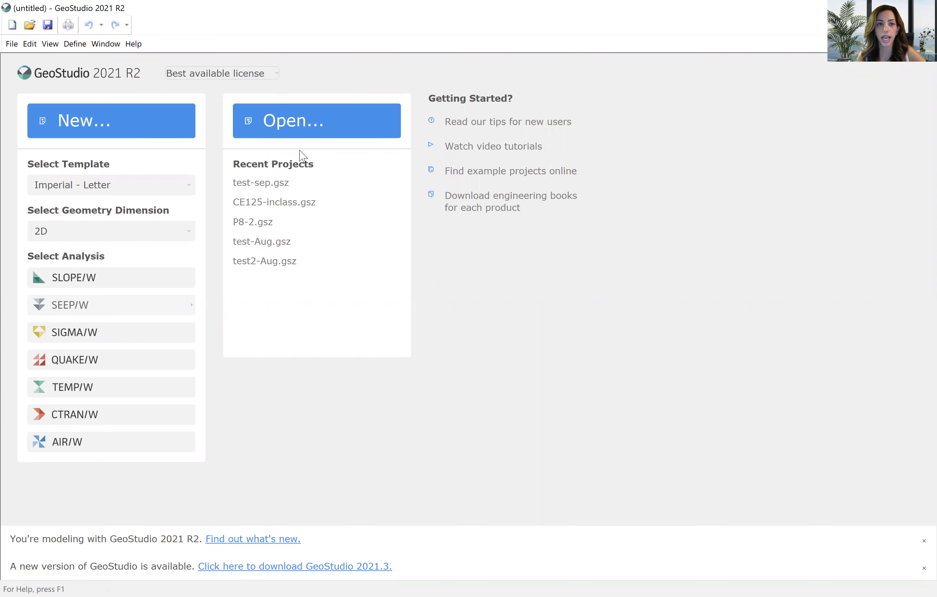
{"action": "left_click", "coordinate": [148, 127]}
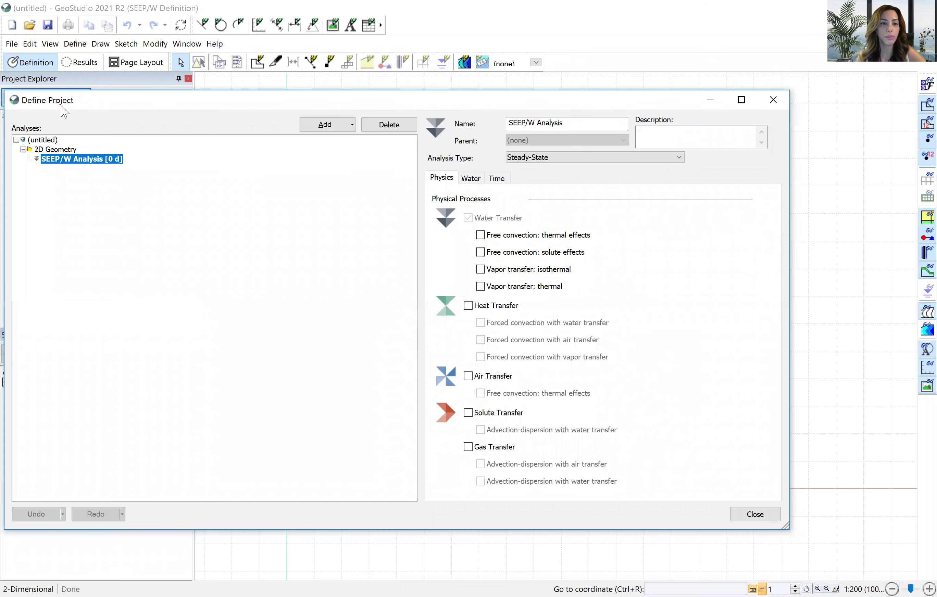
{"action": "triple_click", "coordinate": [534, 125]}
{"action": "left_click", "coordinate": [586, 123]}
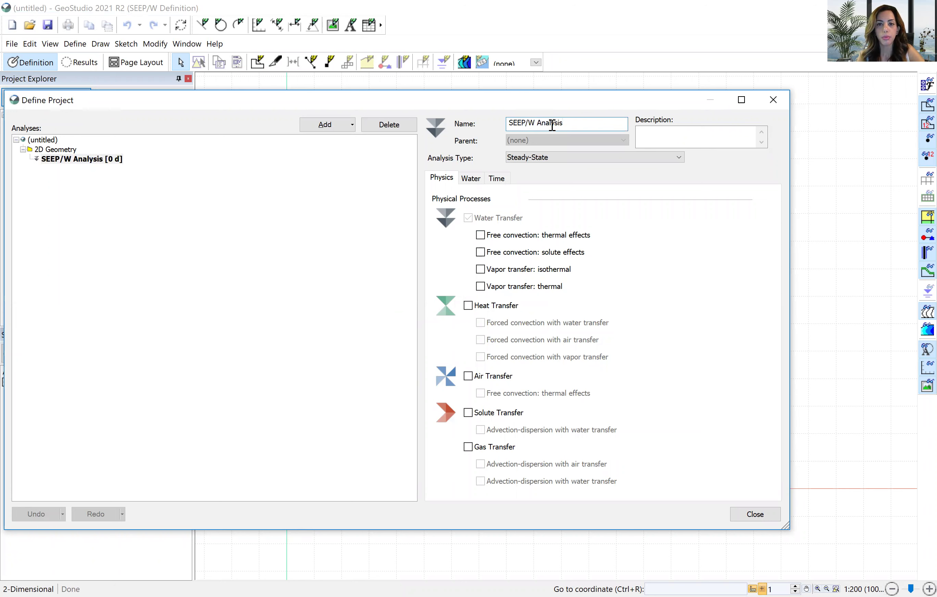
{"action": "type", "text": "-"}
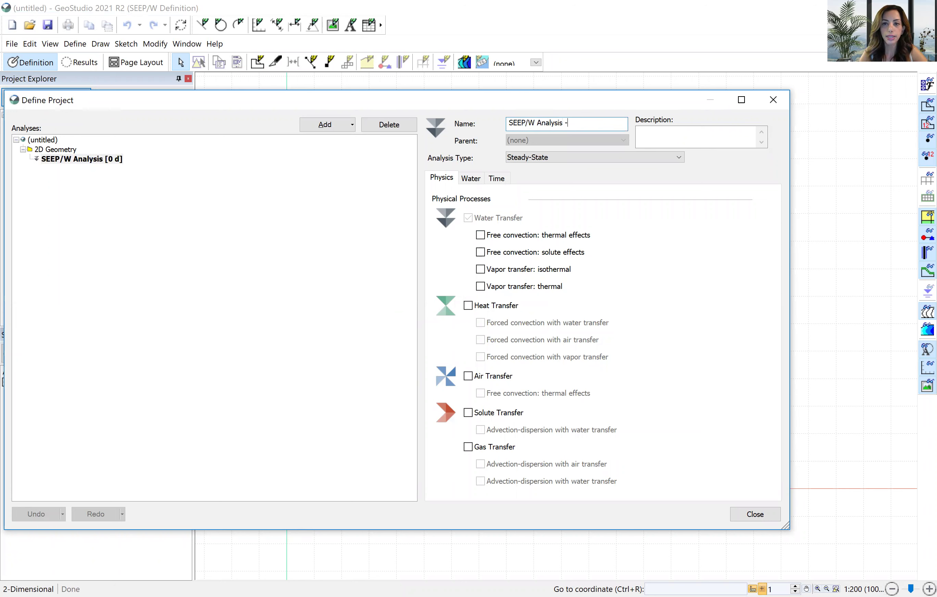
{"action": "type", "text": " Tot"}
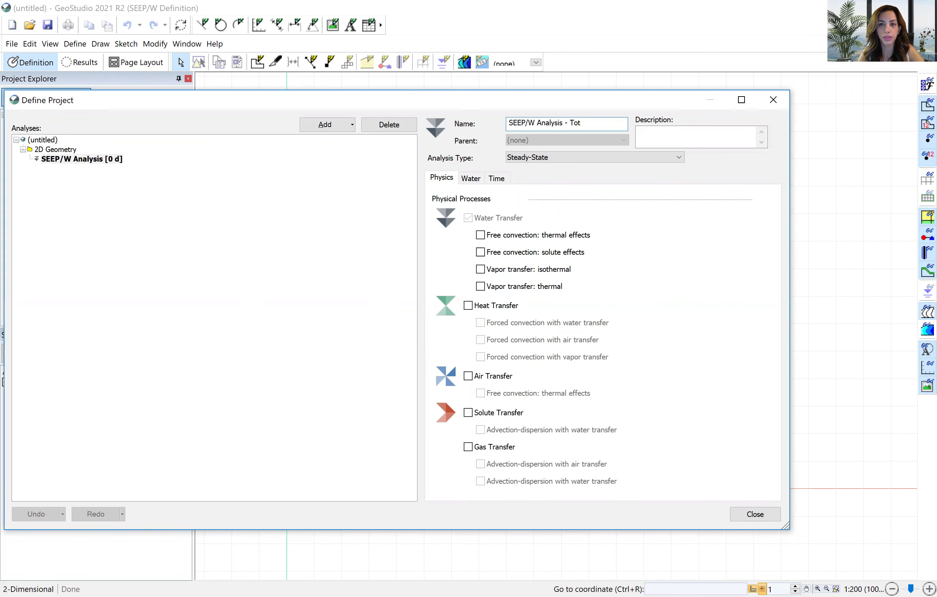
{"action": "key", "text": "BackSpace"}
{"action": "key", "text": "BackSpace"}
{"action": "type", "text": "utorial"}
Enter 9/12/21 as the analysis description and choose Steady-State as the analysis type.
{"action": "left_click", "coordinate": [711, 140]}
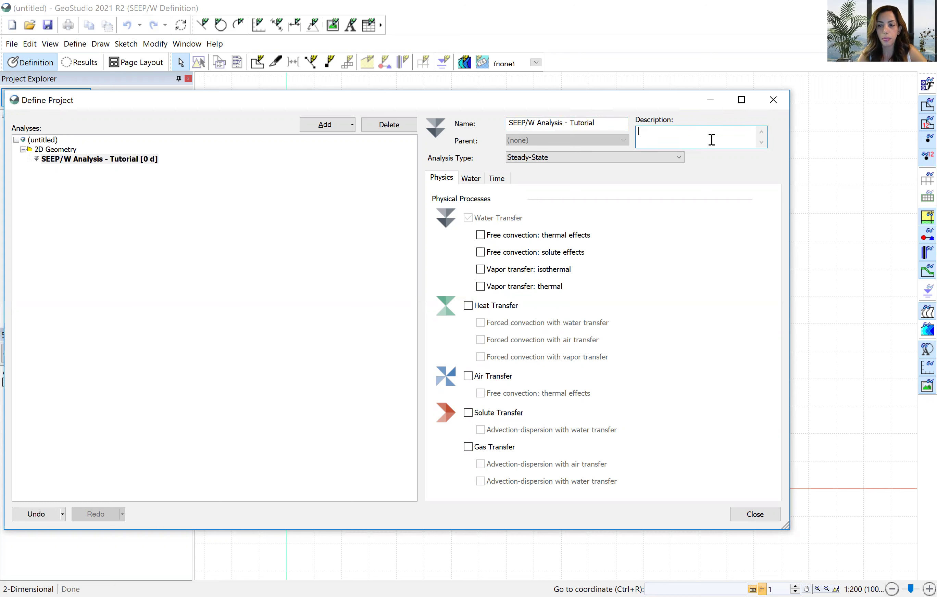
{"action": "type", "text": "9"}
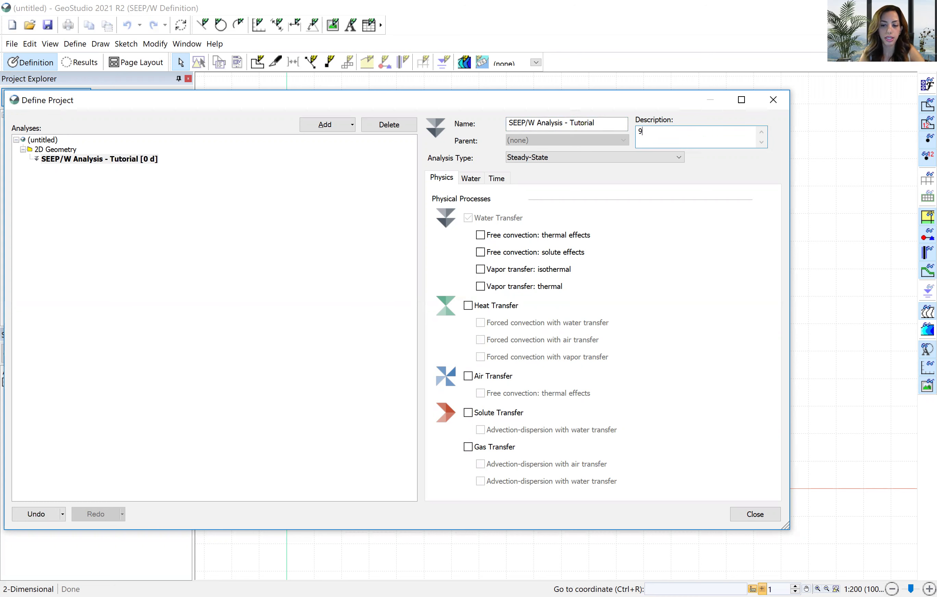
{"action": "type", "text": "/12/21"}
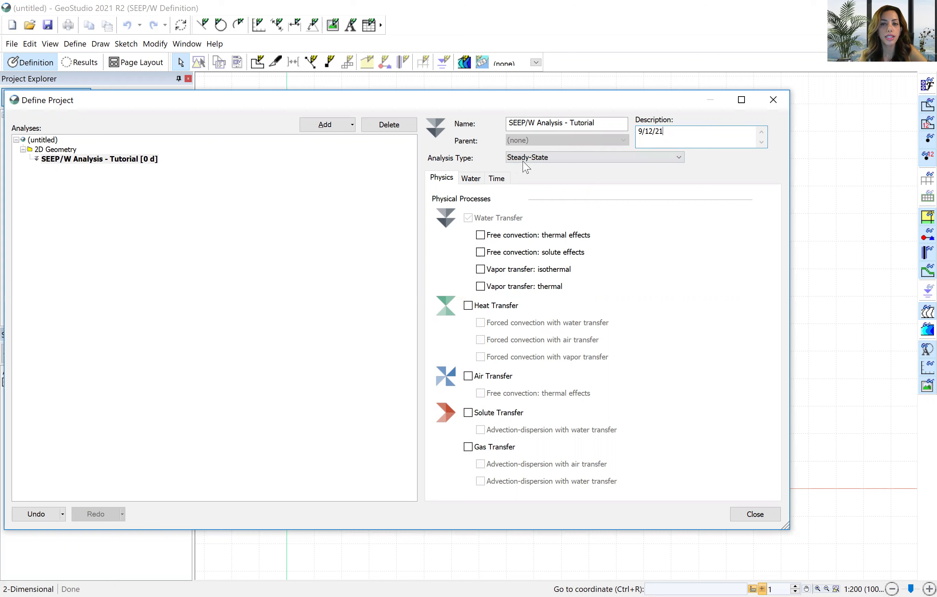
{"action": "left_click", "coordinate": [556, 160]}
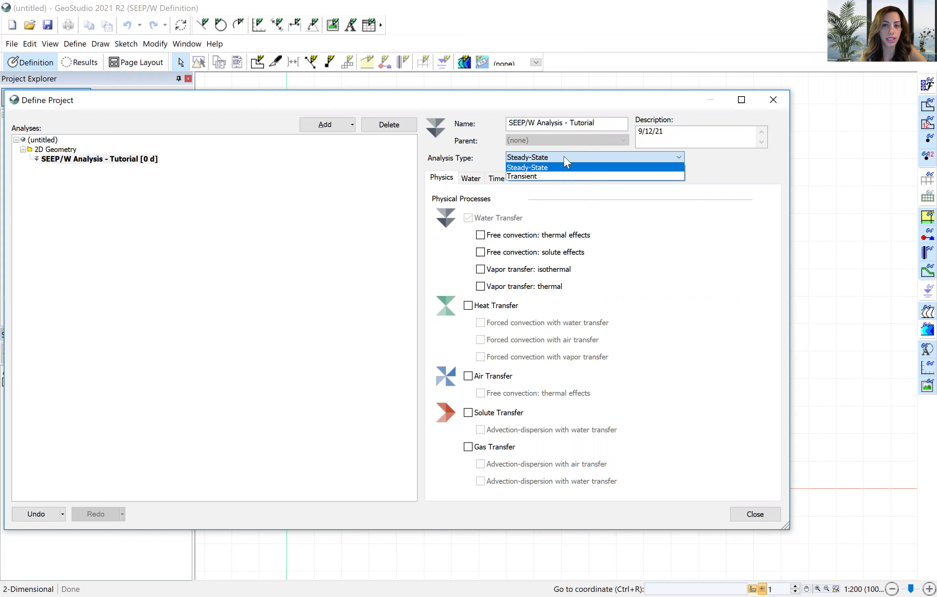
{"action": "left_click", "coordinate": [566, 166]}
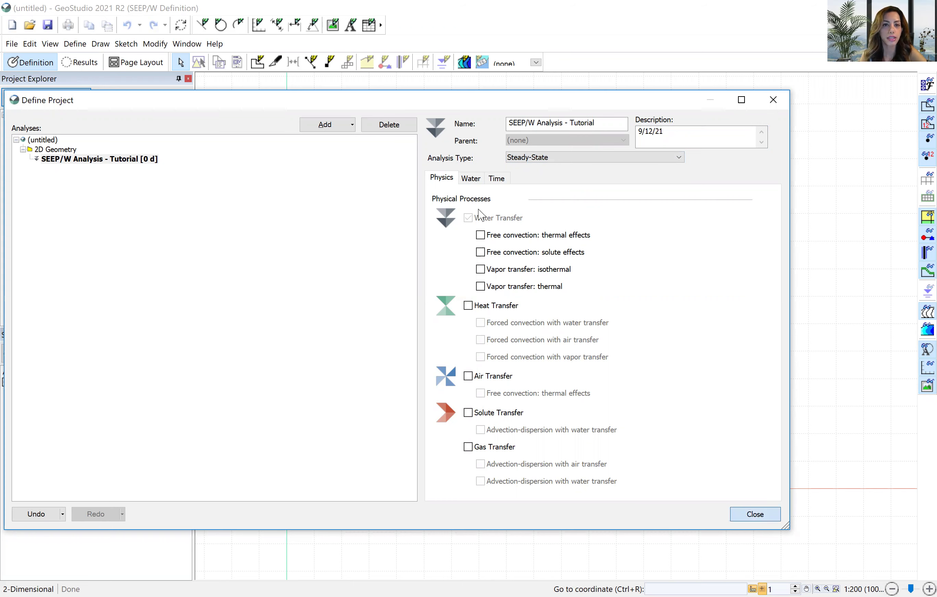
{"action": "left_click", "coordinate": [754, 514]}
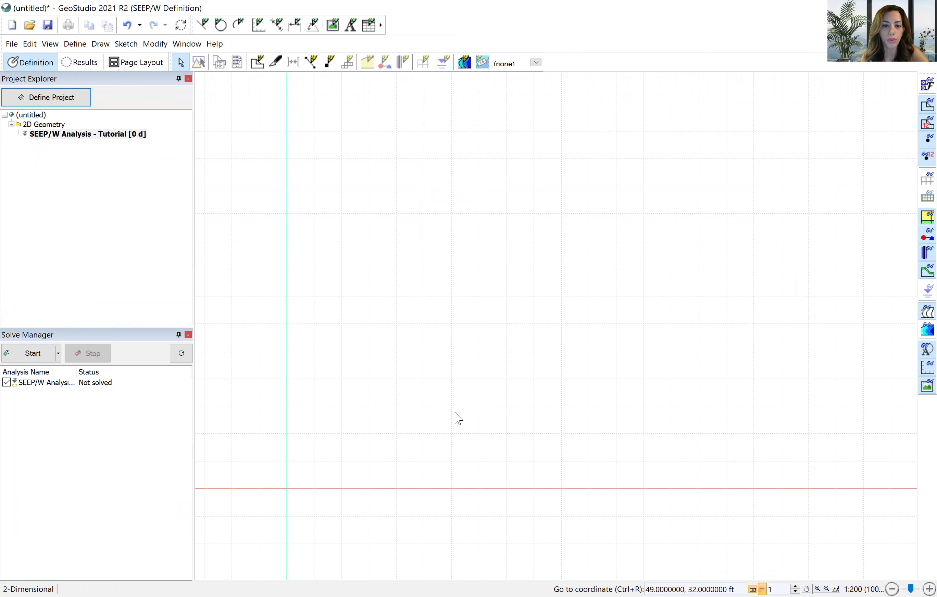
Save the project in the GeoStudio folder under the file name SeepWTutorial.
{"action": "left_click", "coordinate": [50, 30]}
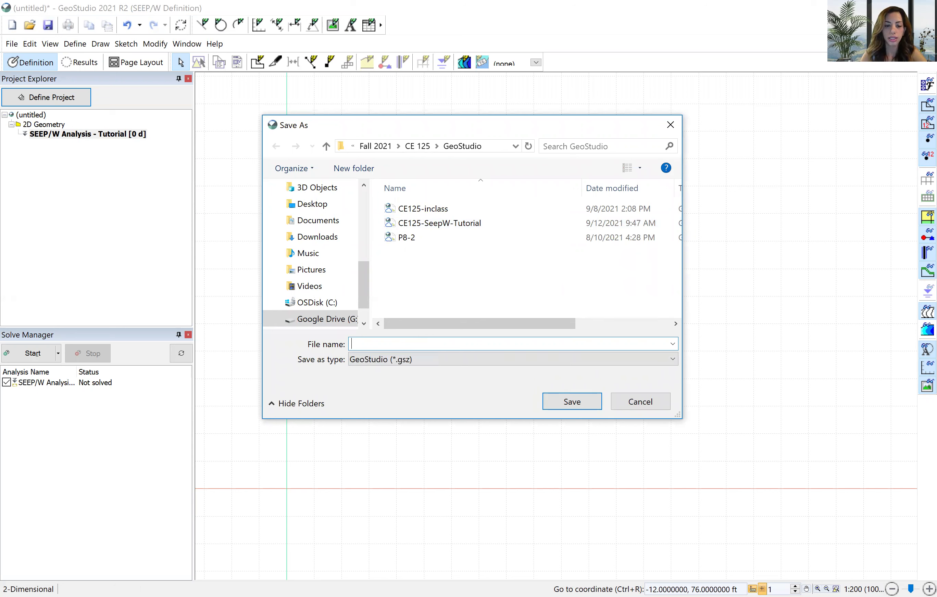
{"action": "type", "text": "SeepW"}
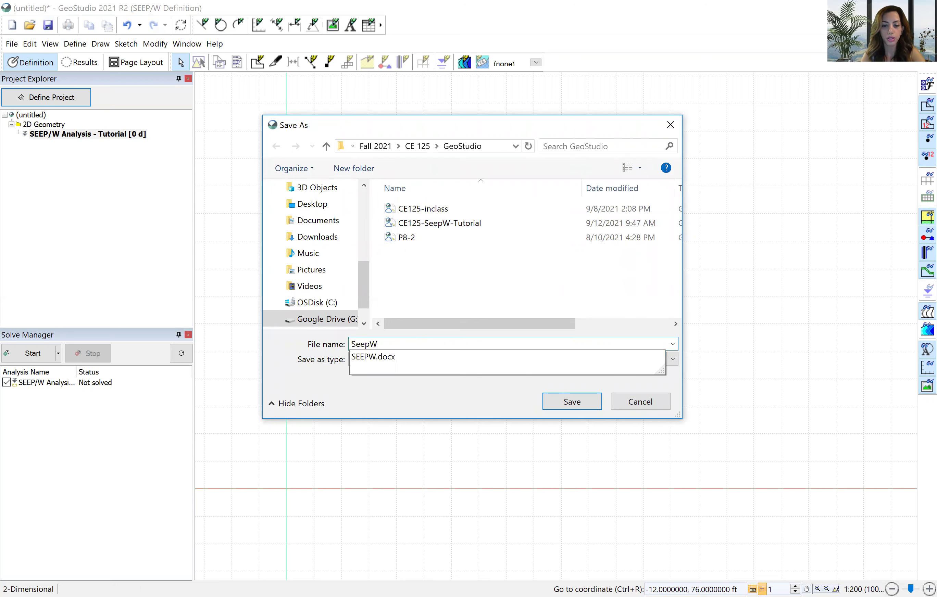
{"action": "type", "text": "Tutorial"}
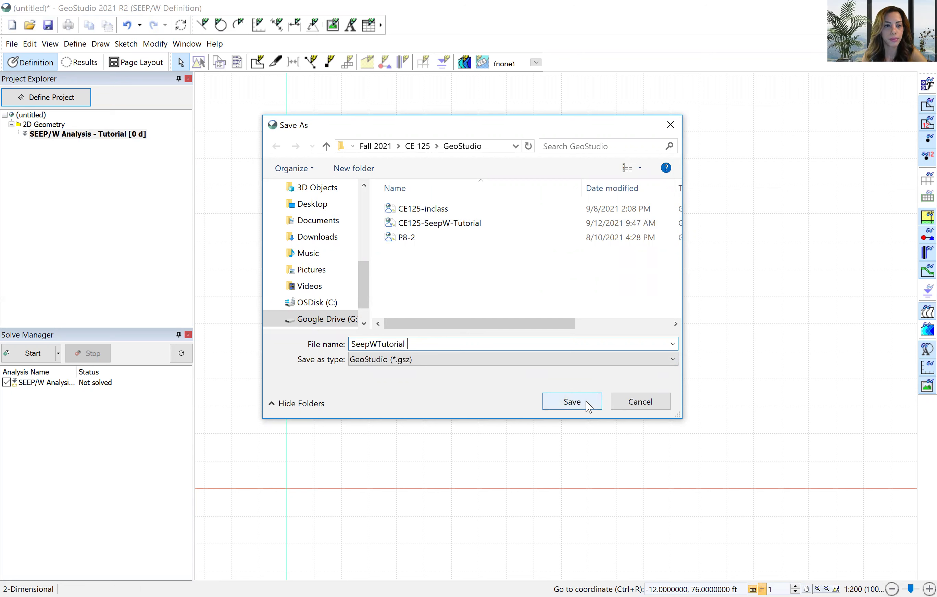
{"action": "left_click", "coordinate": [572, 402]}
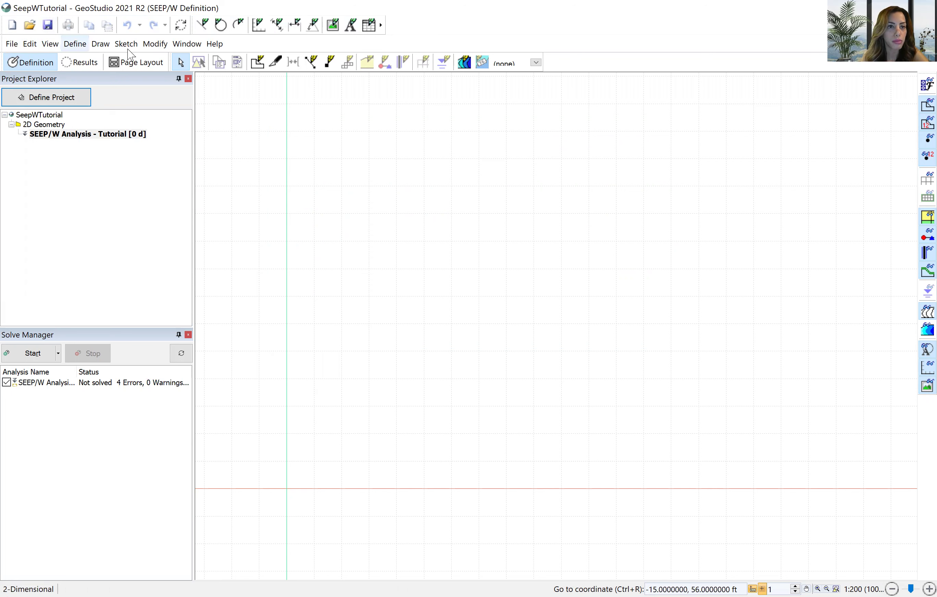
Review the project's base and derived units and its grid spacing and snap settings.
{"action": "left_click", "coordinate": [35, 46]}
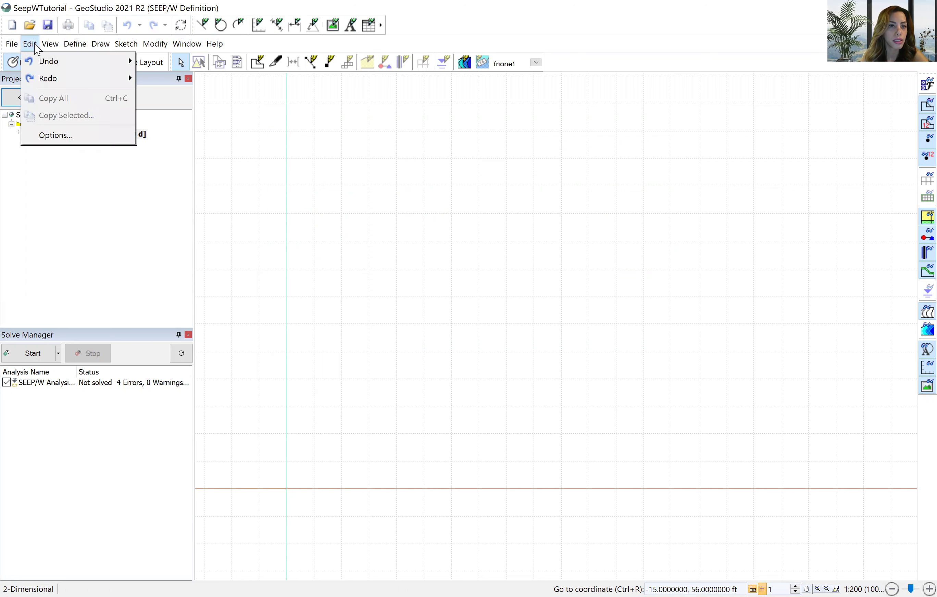
{"action": "mouse_move", "coordinate": [50, 48]}
{"action": "mouse_move", "coordinate": [15, 48]}
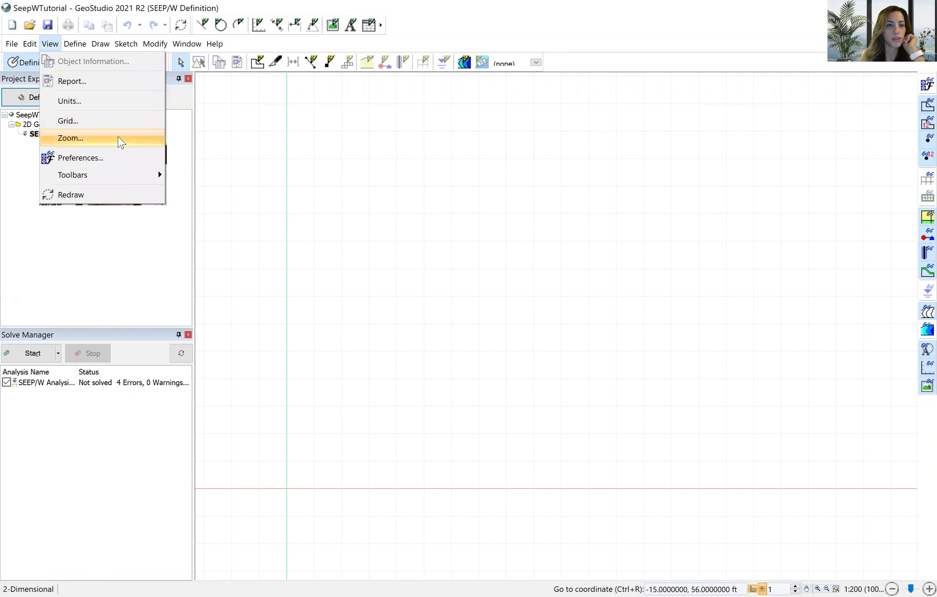
{"action": "left_click", "coordinate": [87, 103]}
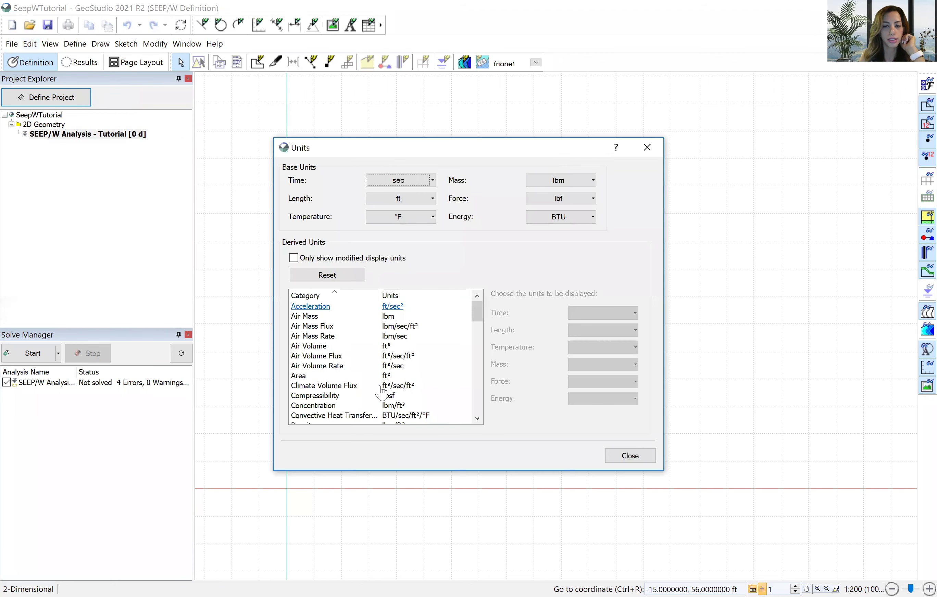
{"action": "left_click", "coordinate": [51, 44]}
{"action": "left_click", "coordinate": [69, 120]}
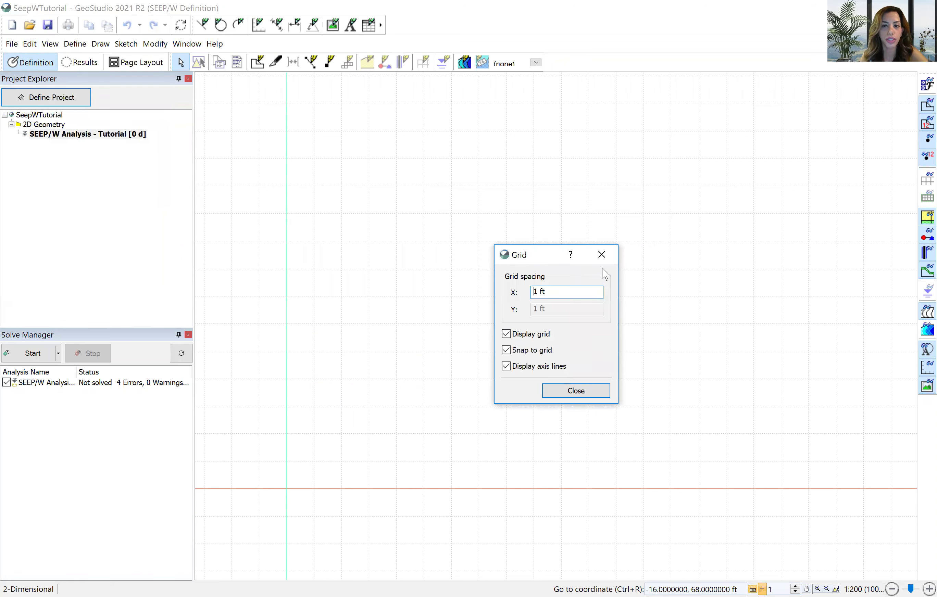
{"action": "left_click", "coordinate": [603, 258]}
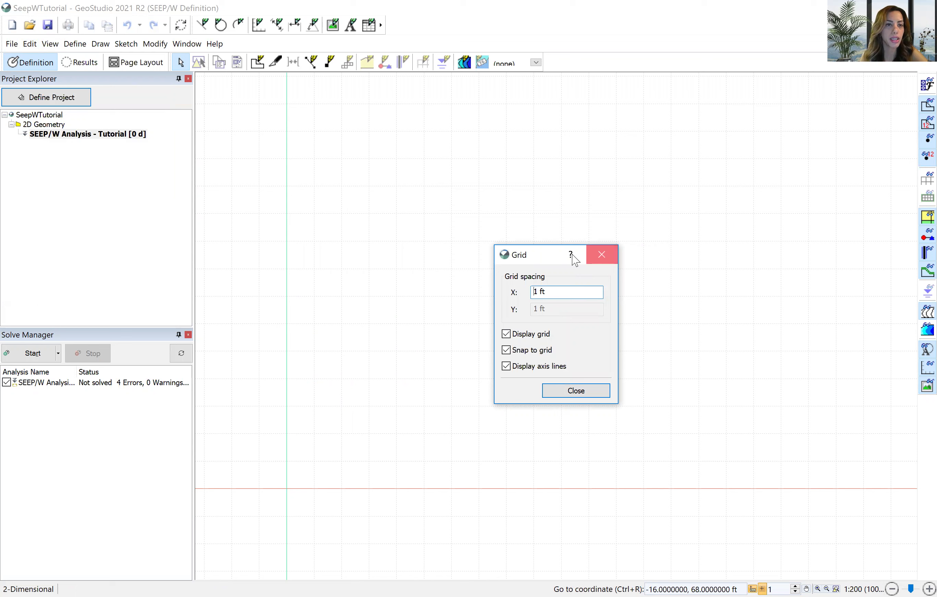
Examine the available toolbars and the commands for defining, drawing, sketching, modifying, window layout and help.
{"action": "left_click", "coordinate": [53, 45]}
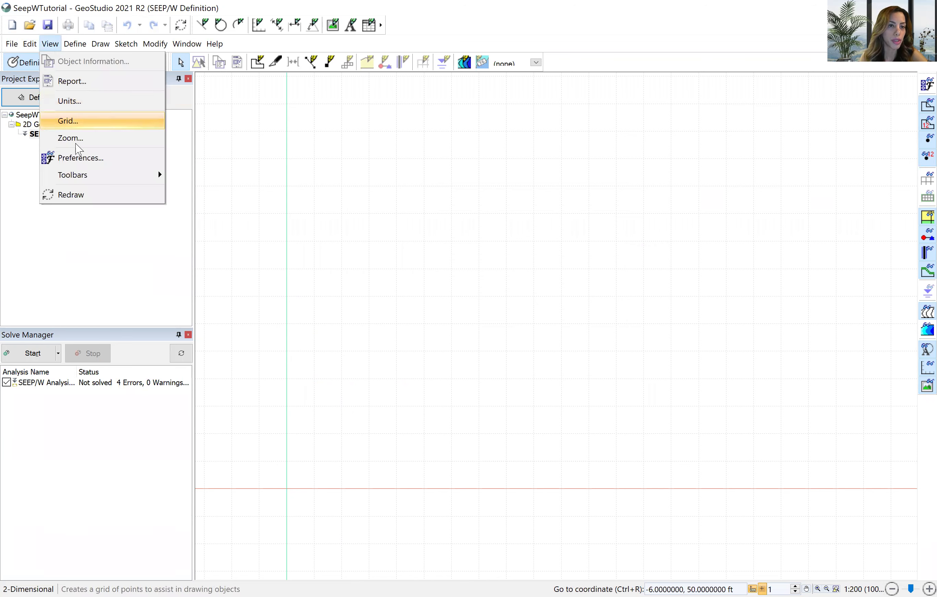
{"action": "mouse_move", "coordinate": [95, 176]}
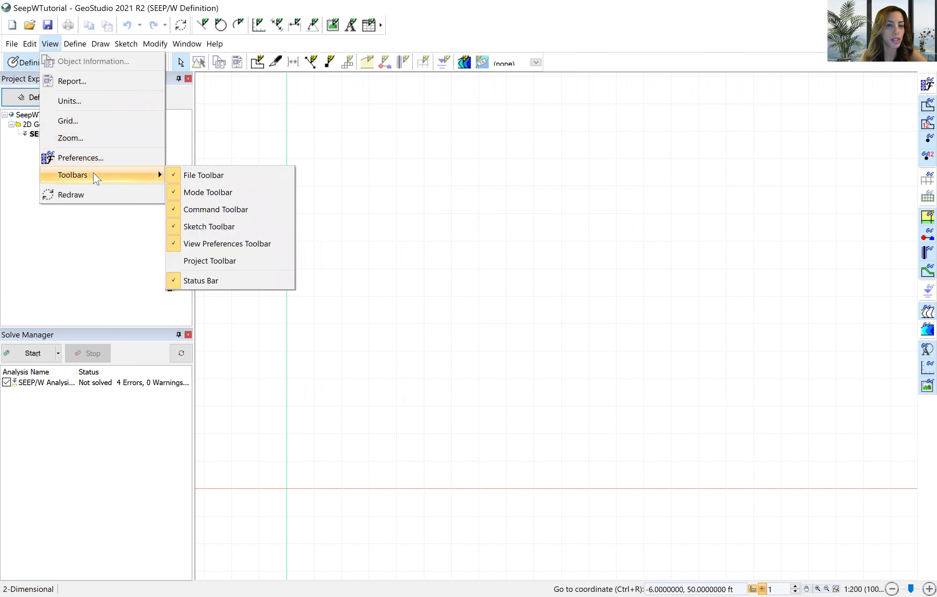
{"action": "mouse_move", "coordinate": [78, 46]}
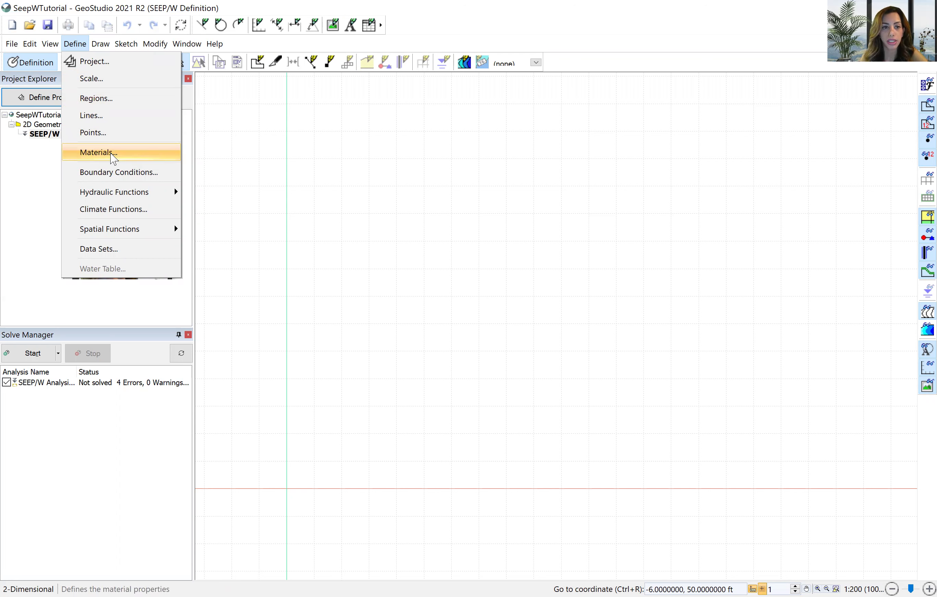
{"action": "mouse_move", "coordinate": [101, 50]}
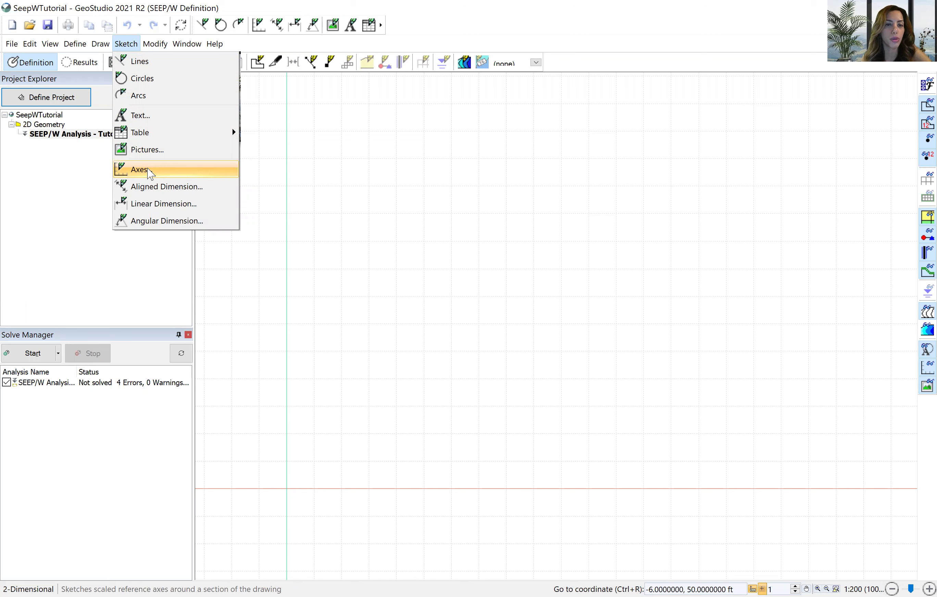
{"action": "left_click", "coordinate": [126, 44]}
{"action": "left_click", "coordinate": [128, 44]}
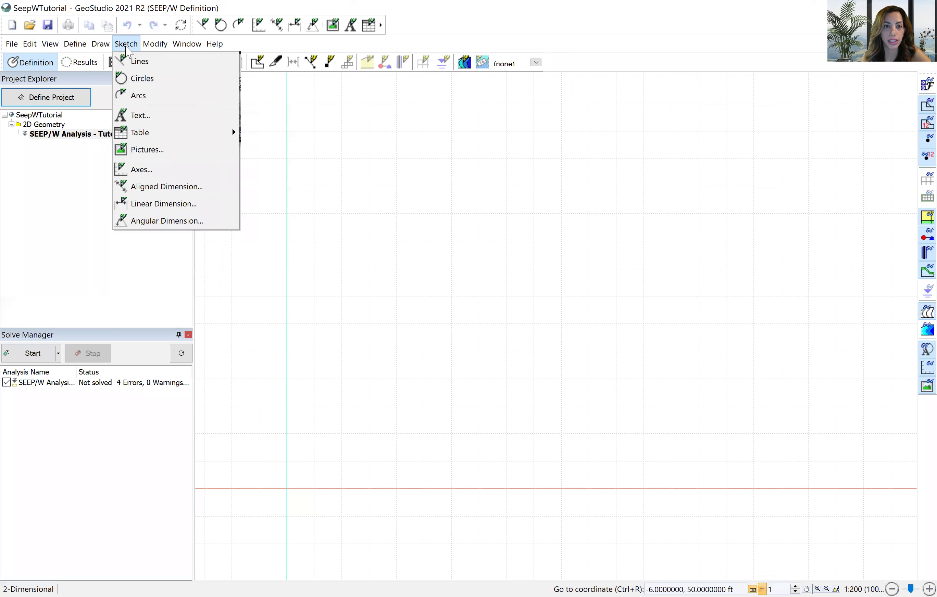
{"action": "mouse_move", "coordinate": [101, 45]}
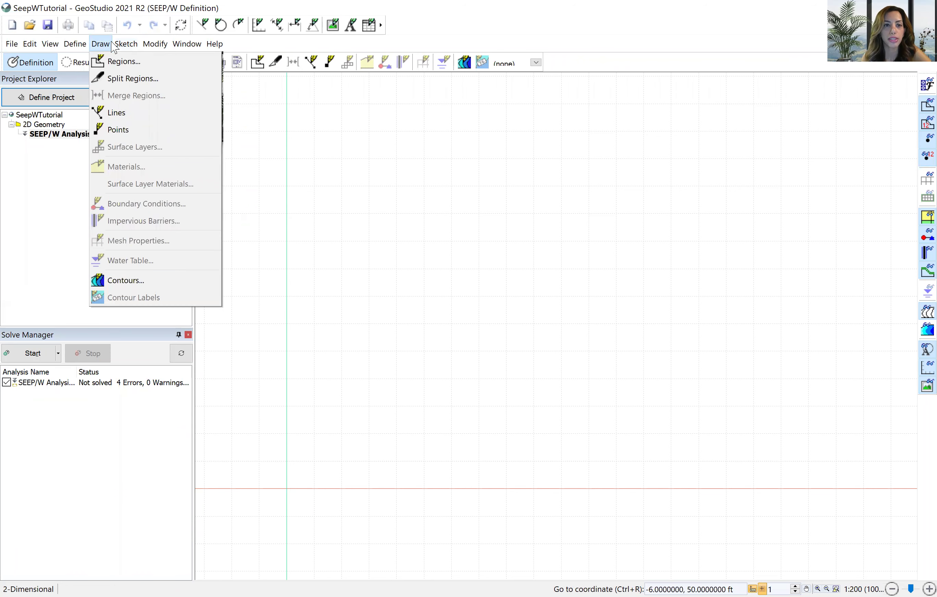
{"action": "left_click", "coordinate": [160, 48]}
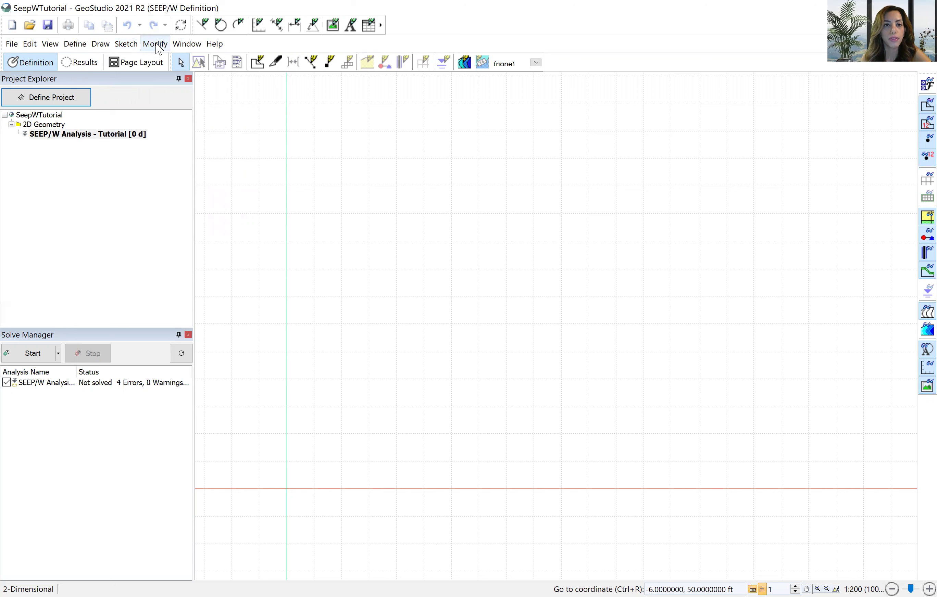
{"action": "left_click", "coordinate": [190, 46]}
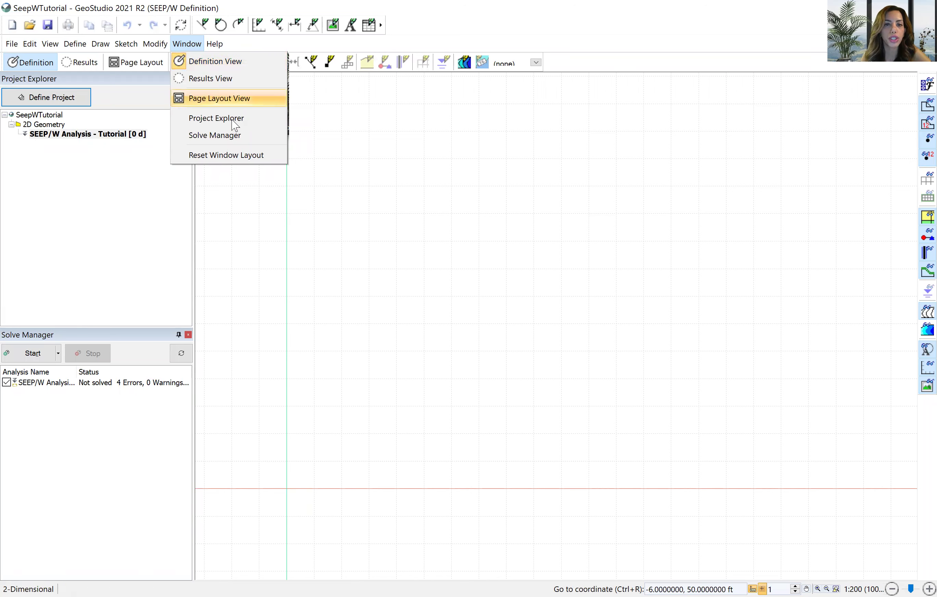
{"action": "mouse_move", "coordinate": [220, 47]}
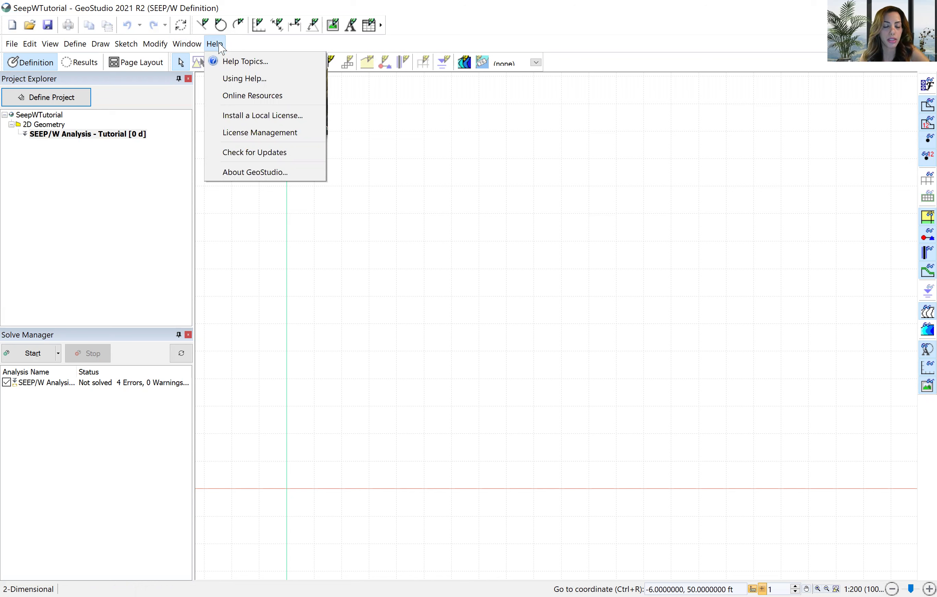
Start sketching axes and title the vertical axis Elevation (ft) and the horizontal axis Distance (ft).
{"action": "mouse_move", "coordinate": [120, 52]}
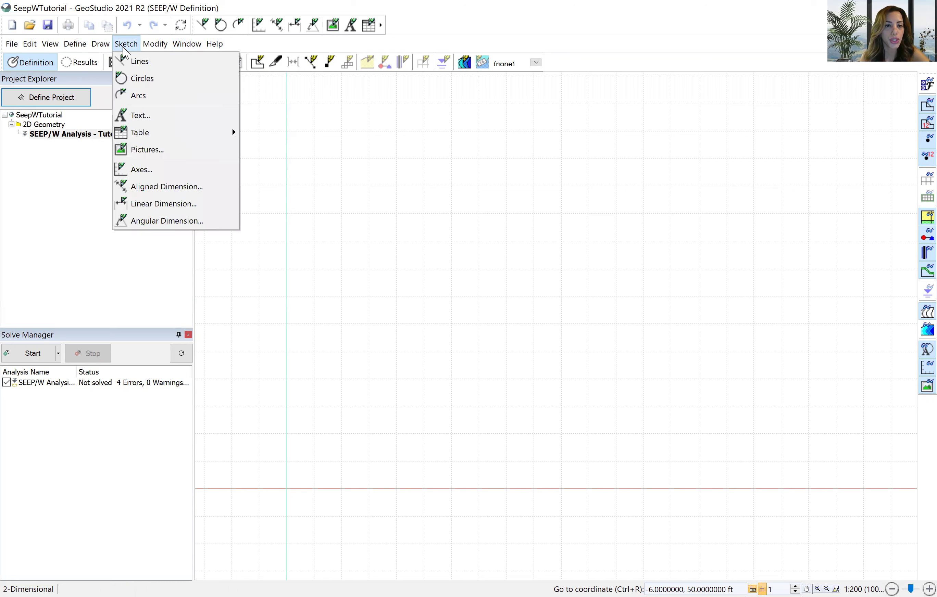
{"action": "left_click", "coordinate": [144, 170]}
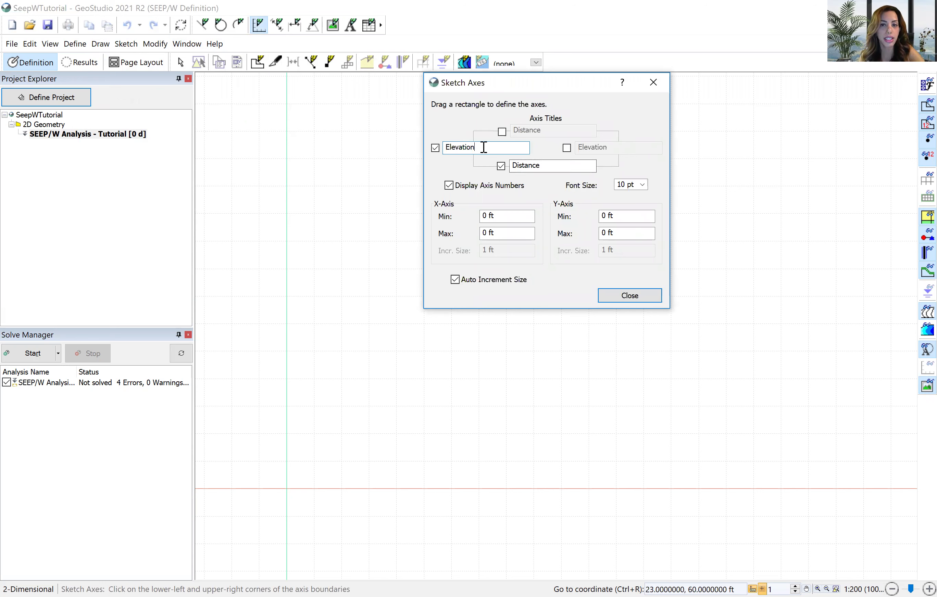
{"action": "type", "text": "(ft)"}
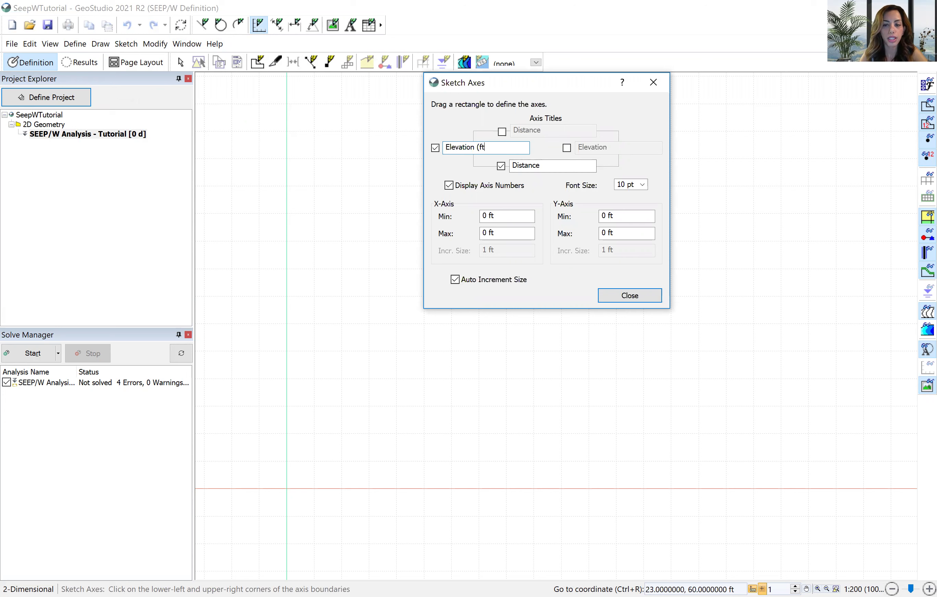
{"action": "left_click", "coordinate": [571, 165]}
{"action": "type", "text": "(ft)"}
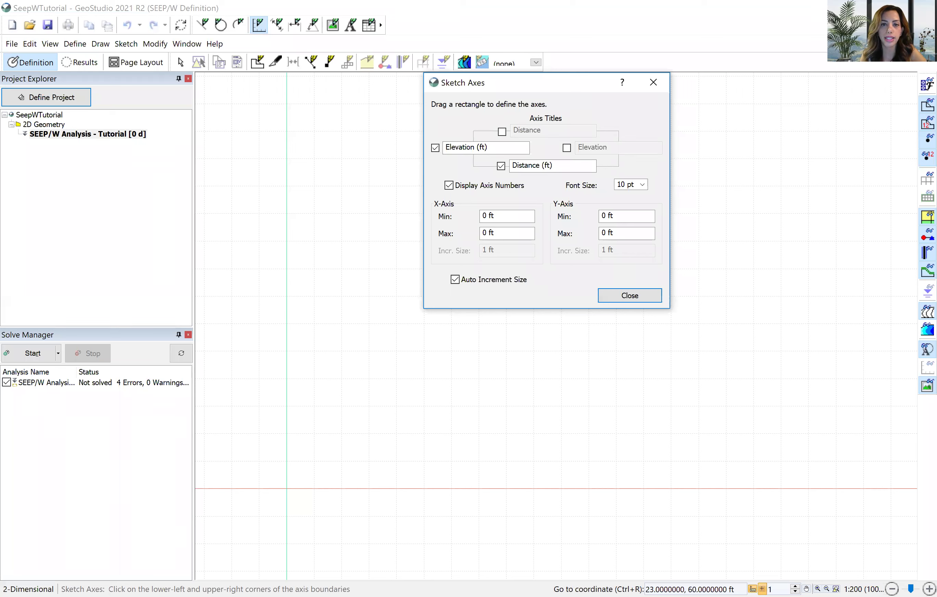
Set the X-axis maximum to 200 ft, turn off automatic increment sizing, and set the X increment to 20 ft.
{"action": "double_click", "coordinate": [485, 232]}
{"action": "type", "text": "200"}
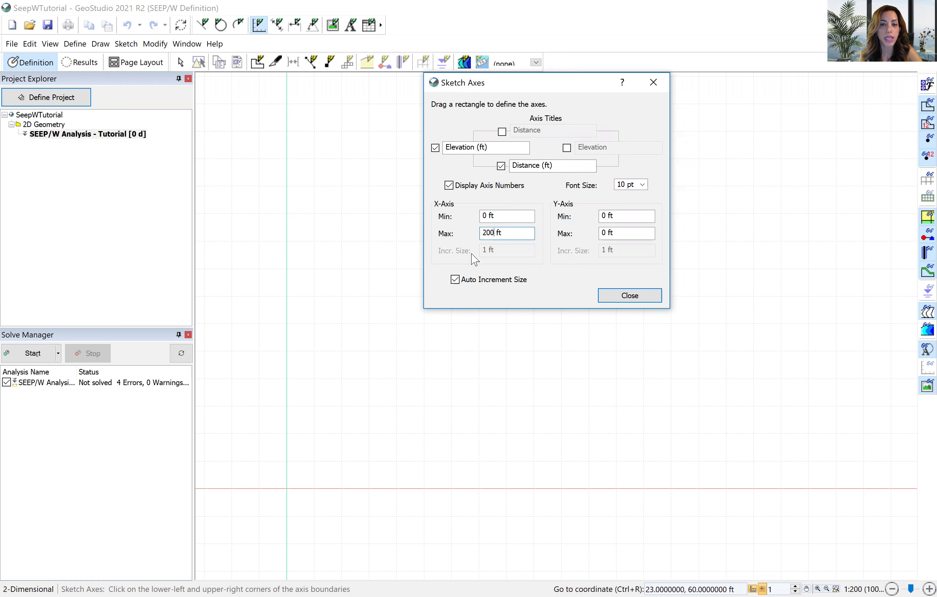
{"action": "left_click", "coordinate": [455, 279]}
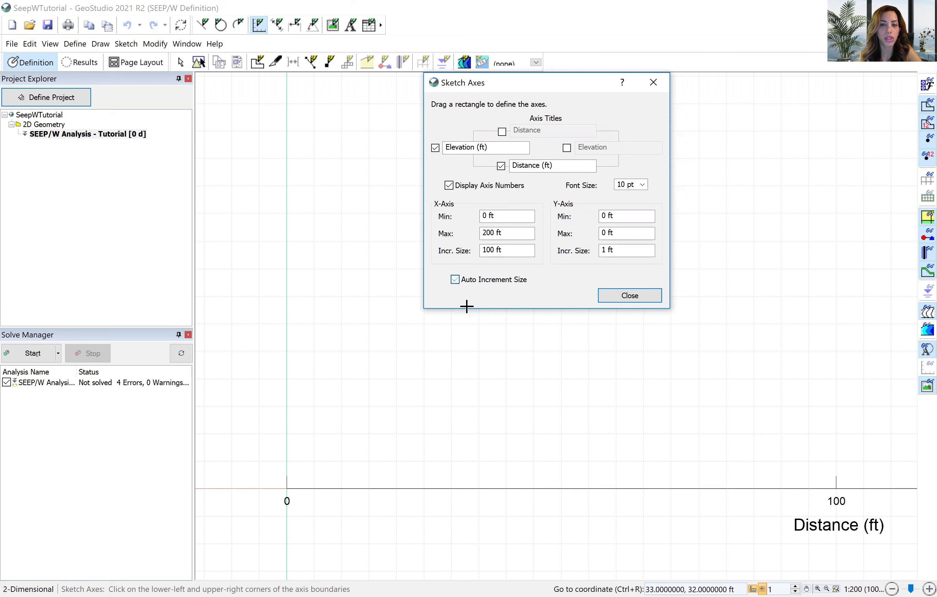
{"action": "left_click_drag", "start_coordinate": [511, 250], "coordinate": [471, 246]}
{"action": "type", "text": "2"}
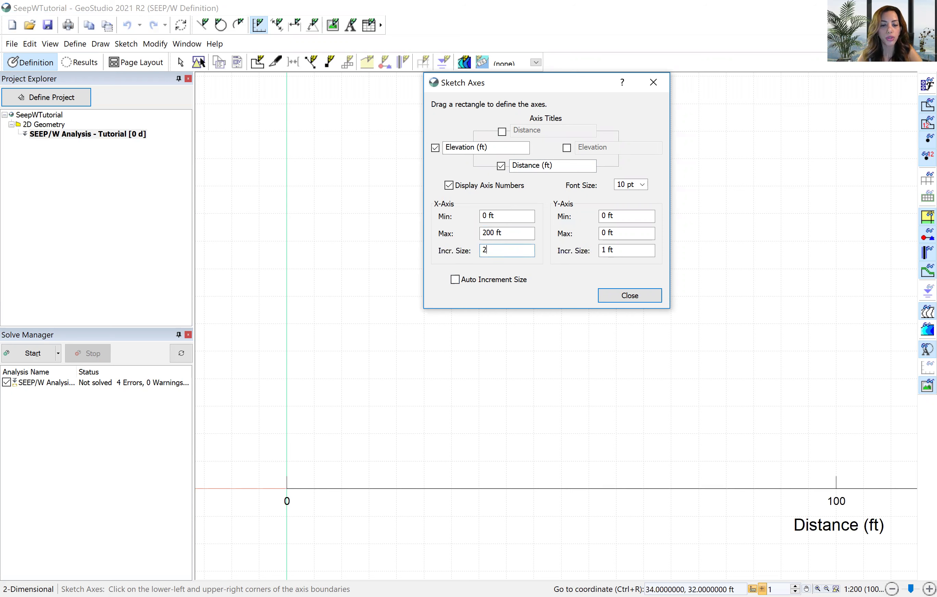
{"action": "type", "text": "0"}
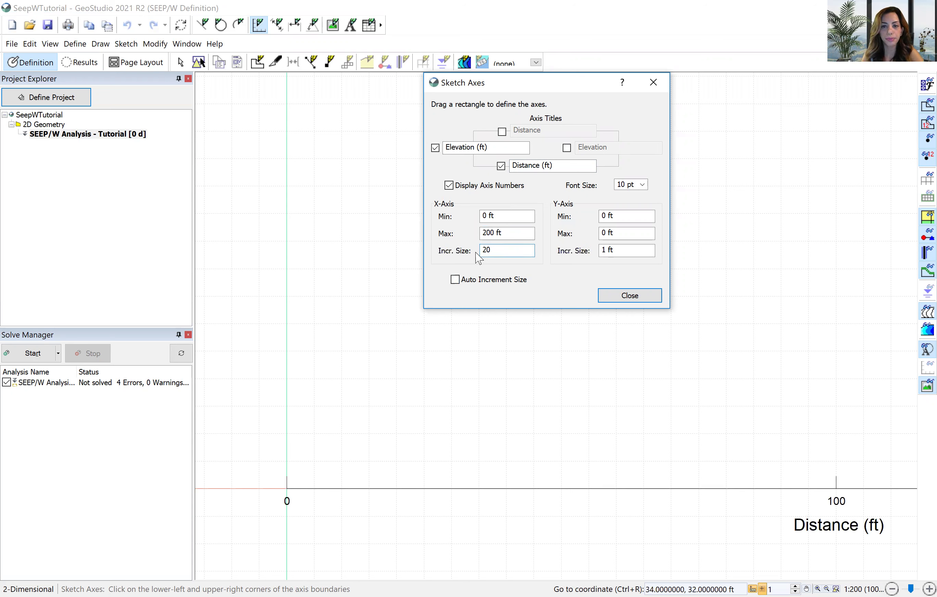
Set the Y-axis maximum to 50 ft with a 10 ft increment, finish the axes, and save the project.
{"action": "left_click", "coordinate": [605, 234]}
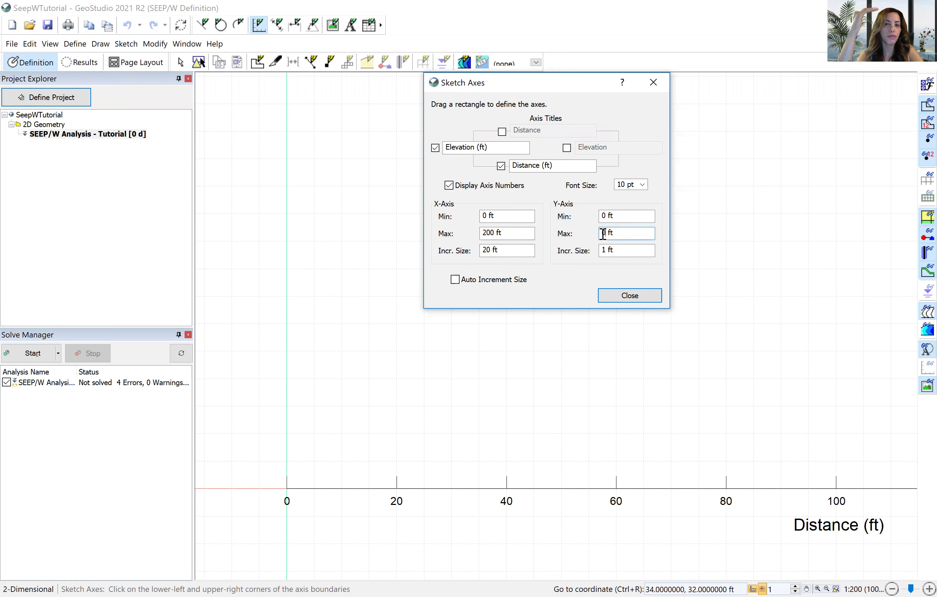
{"action": "type", "text": "5"}
{"action": "left_click", "coordinate": [603, 251]}
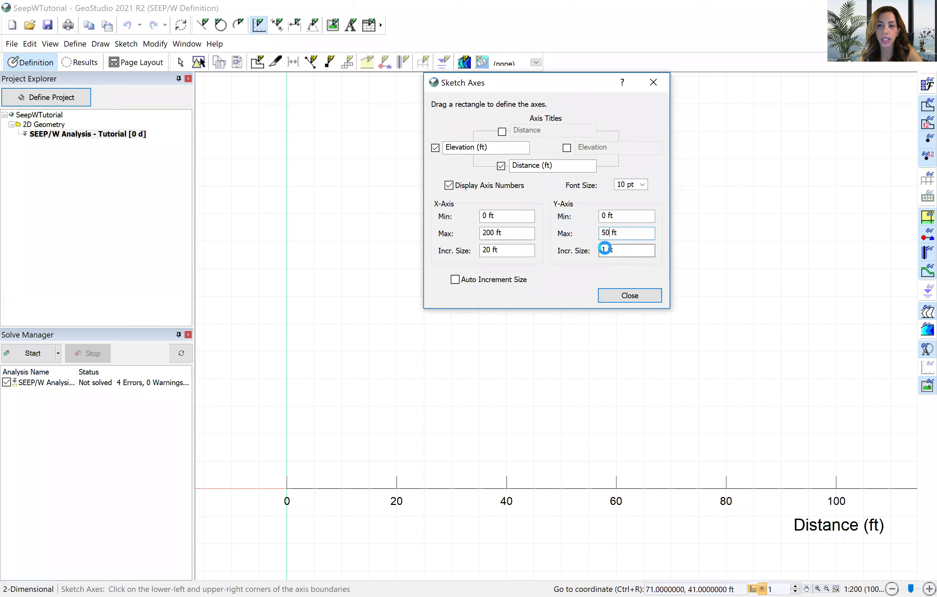
{"action": "type", "text": "0"}
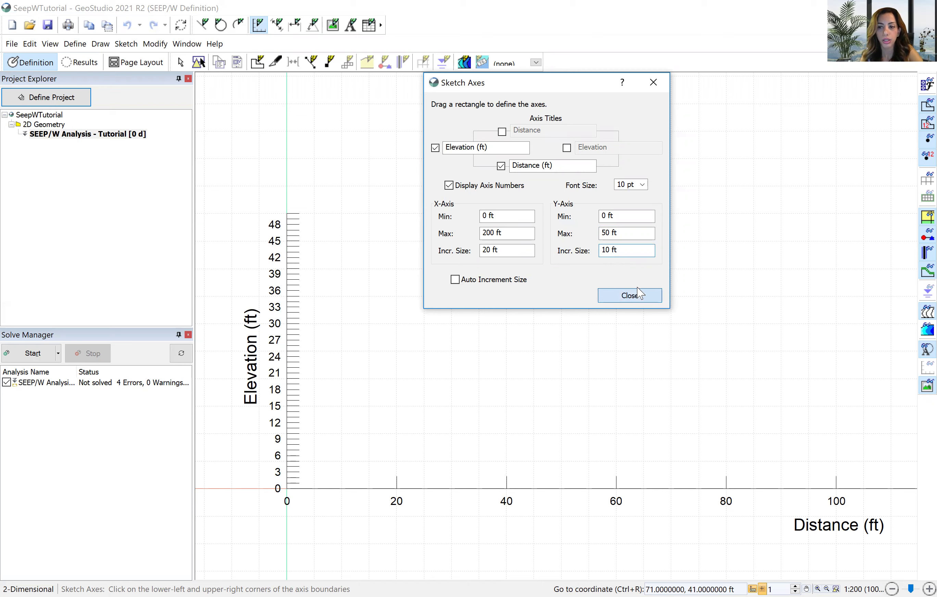
{"action": "left_click", "coordinate": [634, 299]}
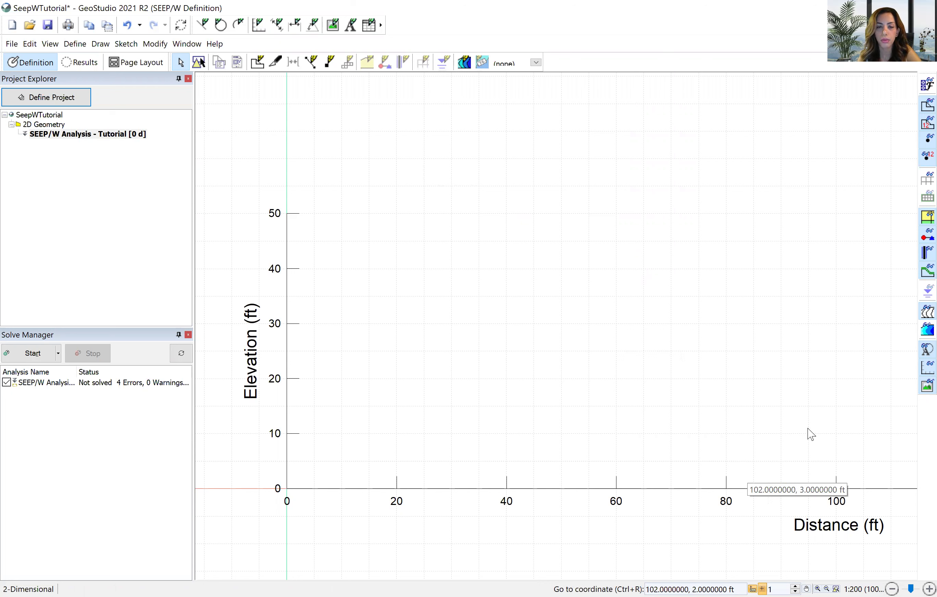
{"action": "left_click", "coordinate": [836, 586]}
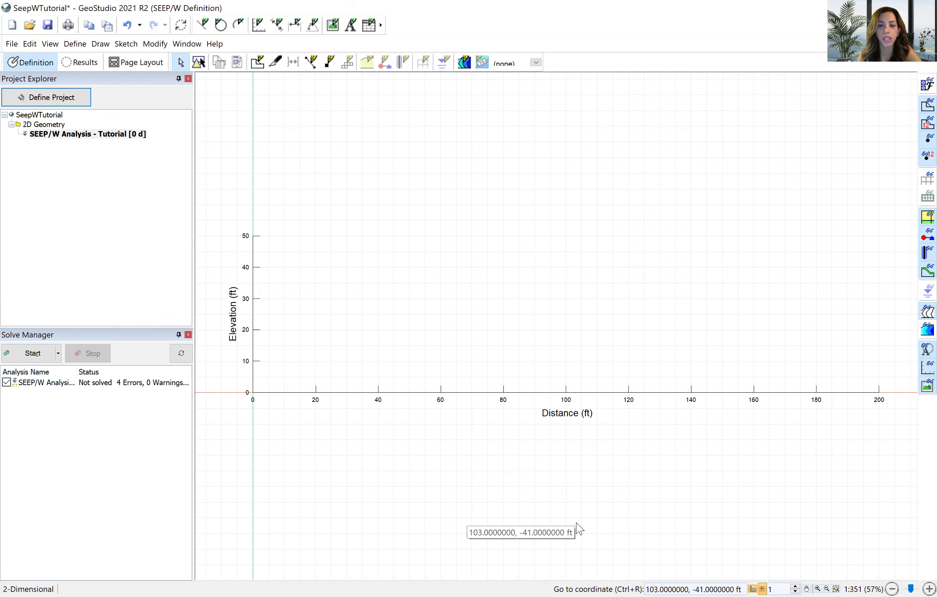
{"action": "left_click", "coordinate": [48, 26]}
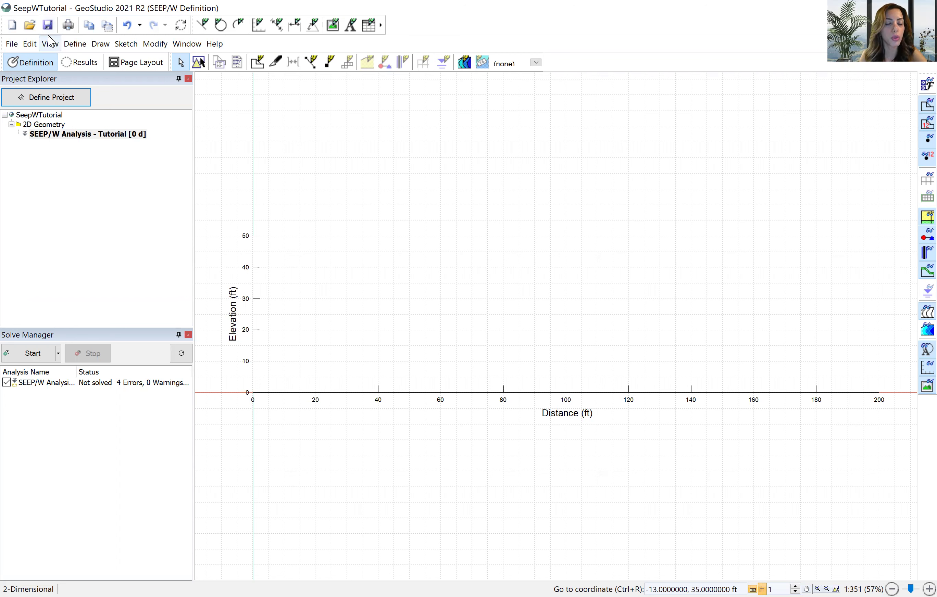
Start defining geometry points by coordinates and add the first point at X 0 ft, Y 0 ft.
{"action": "left_click", "coordinate": [73, 45]}
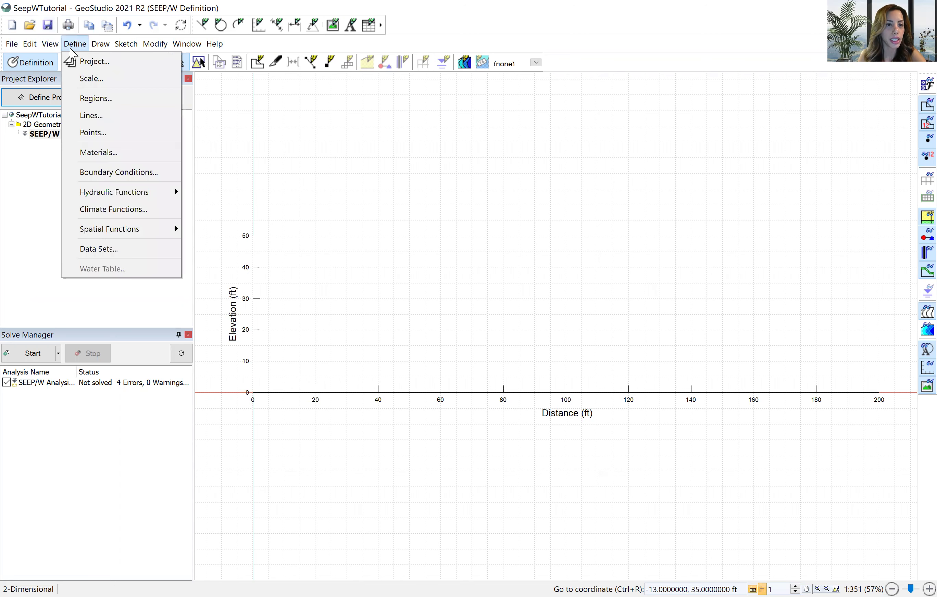
{"action": "left_click", "coordinate": [94, 133]}
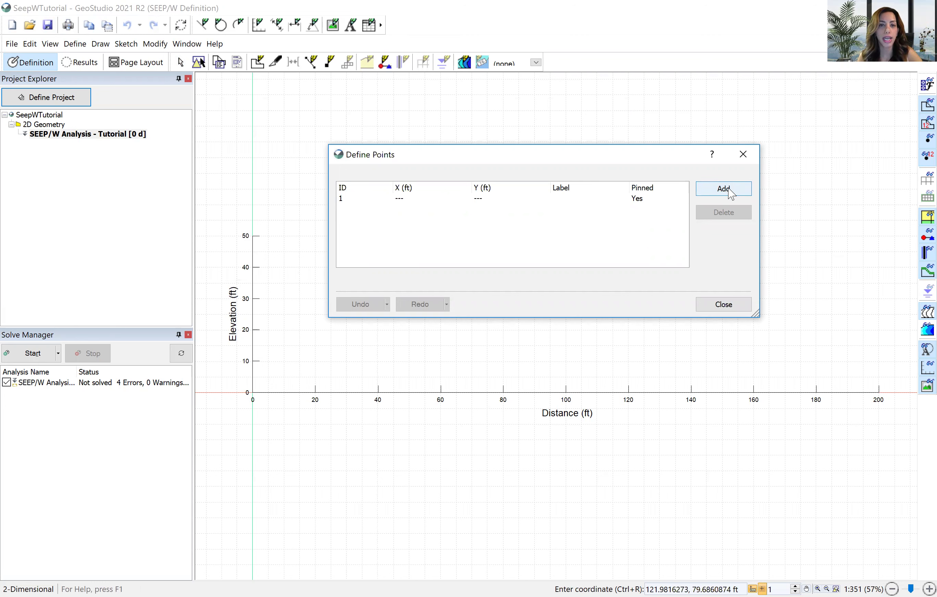
{"action": "left_click", "coordinate": [726, 188]}
{"action": "left_click", "coordinate": [418, 274]}
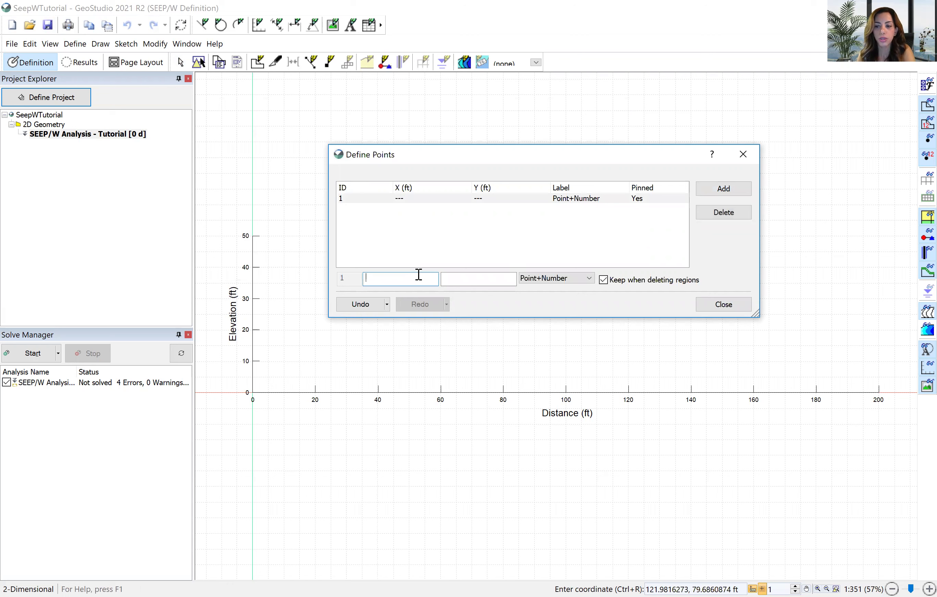
{"action": "type", "text": "0"}
{"action": "left_click", "coordinate": [476, 277]}
{"action": "type", "text": "0"}
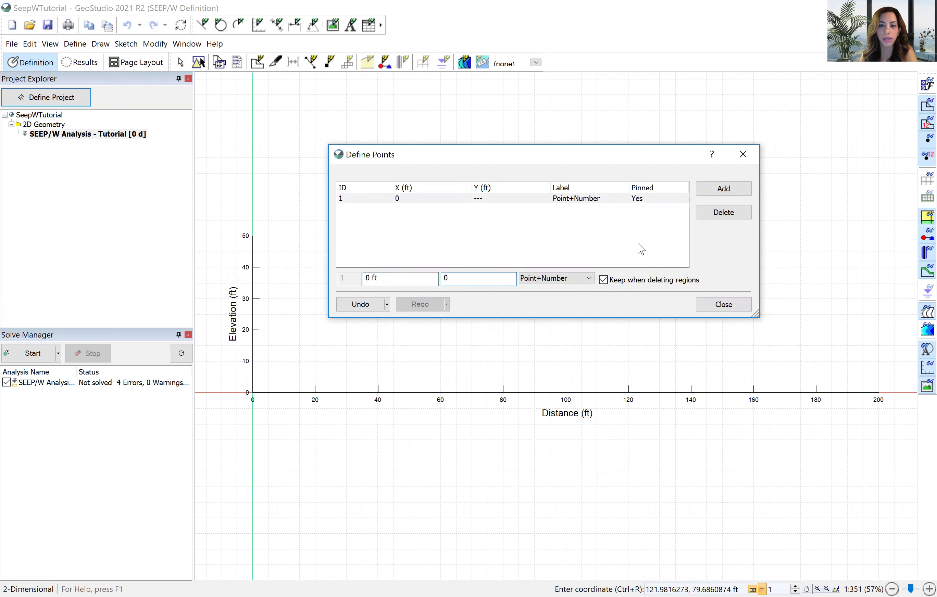
Add a second geometry point at X 0 ft, Y 30 ft.
{"action": "left_click", "coordinate": [713, 191]}
{"action": "left_click", "coordinate": [420, 279]}
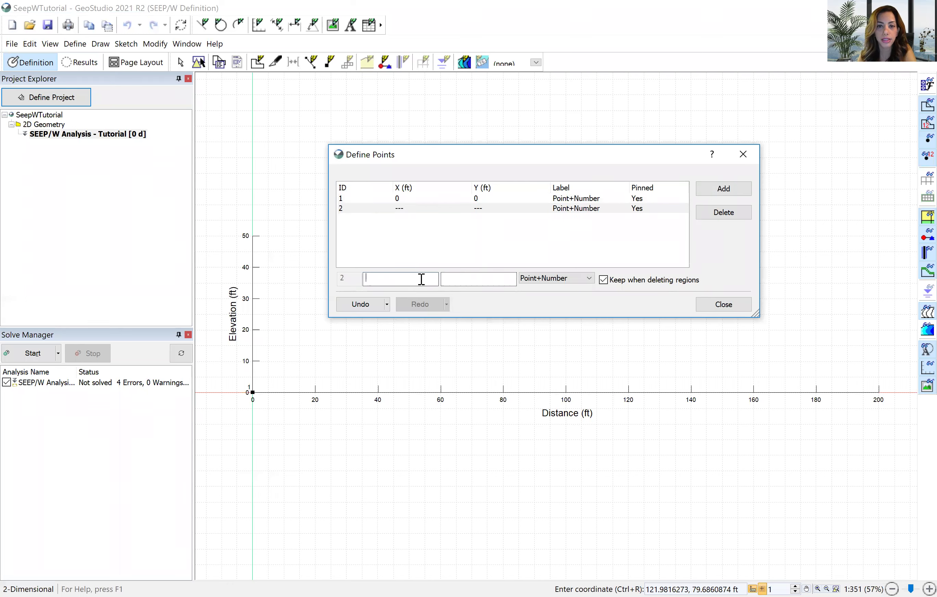
{"action": "type", "text": "0"}
{"action": "left_click", "coordinate": [463, 274]}
{"action": "type", "text": "30"}
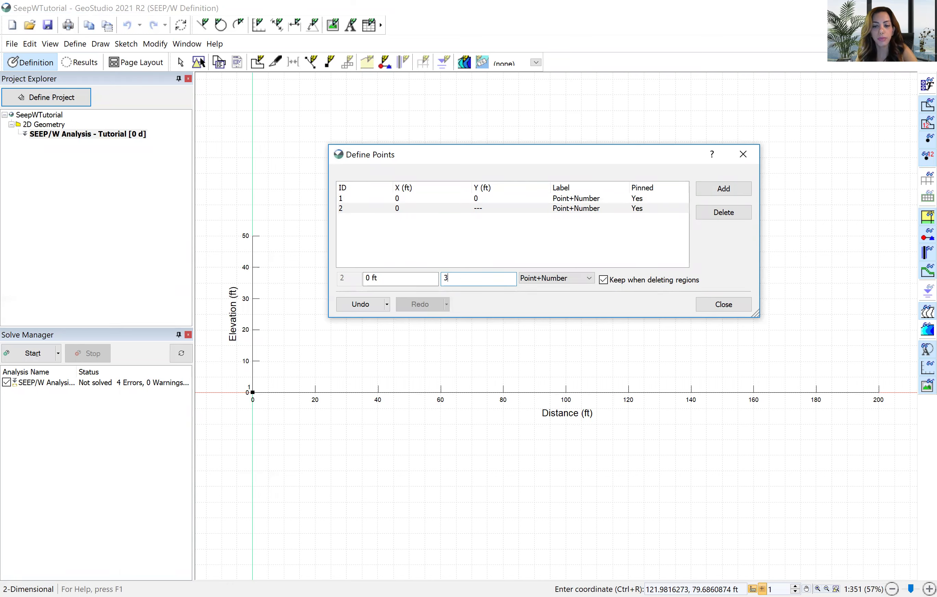
Add a third geometry point at X 90 ft, Y 30 ft.
{"action": "left_click", "coordinate": [705, 192]}
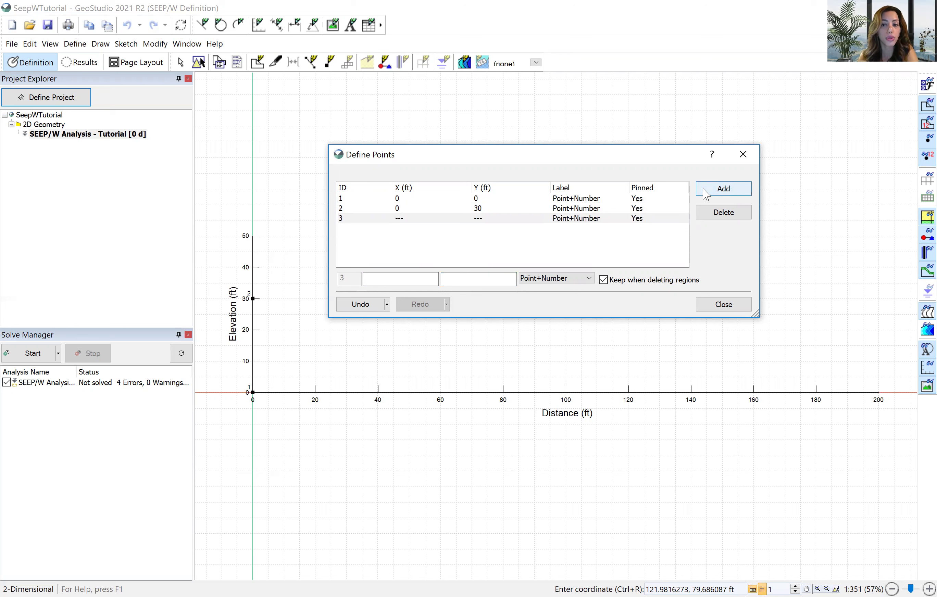
{"action": "left_click", "coordinate": [420, 279]}
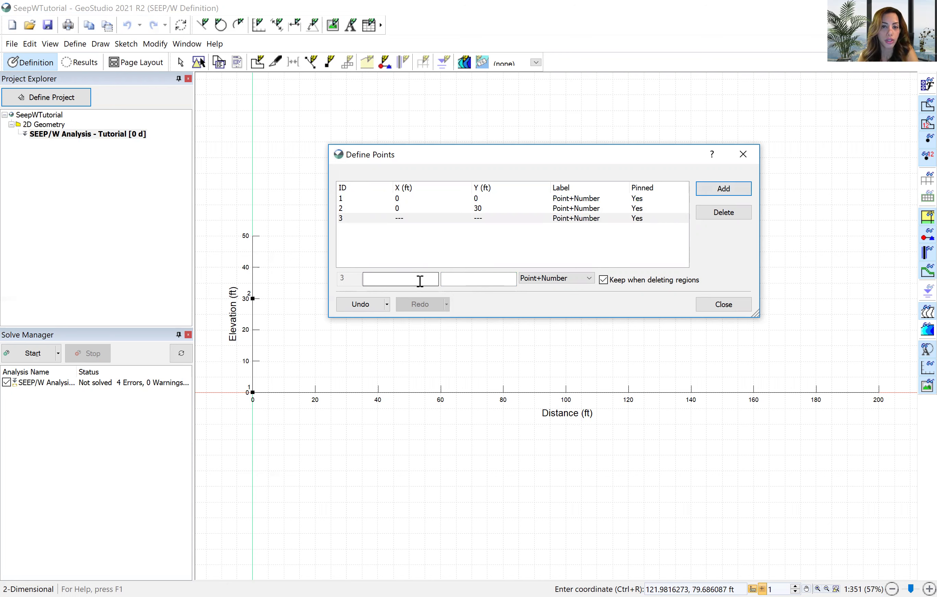
{"action": "left_click", "coordinate": [420, 280]}
{"action": "type", "text": "90"}
{"action": "left_click", "coordinate": [470, 280]}
{"action": "type", "text": "0"}
Add a fourth geometry point at X 90 ft, Y 20 ft.
{"action": "left_click", "coordinate": [723, 188]}
{"action": "left_click", "coordinate": [428, 278]}
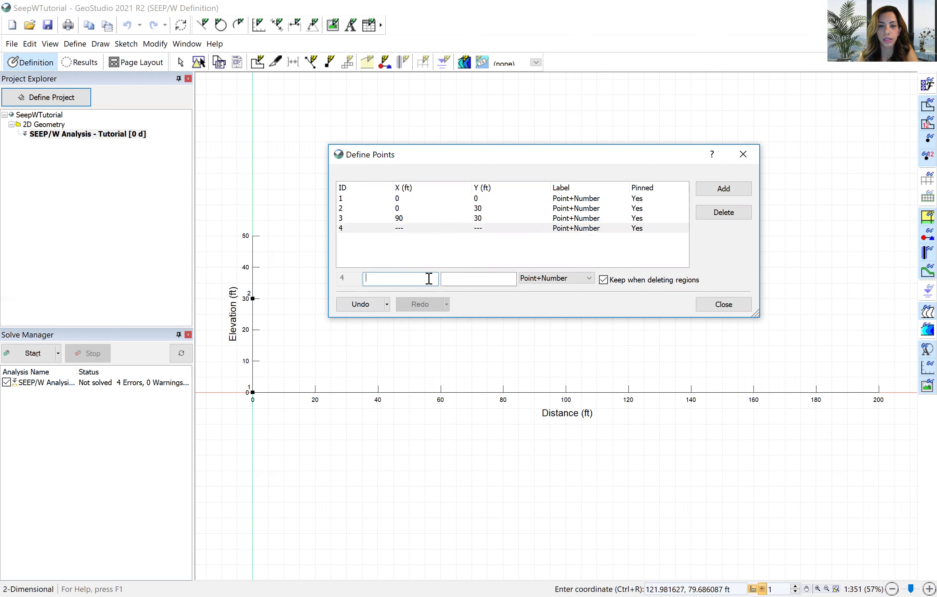
{"action": "type", "text": "90"}
{"action": "left_click", "coordinate": [463, 281]}
{"action": "type", "text": "20"}
Add a fifth geometry point at X 90.5 ft, Y 20 ft.
{"action": "left_click", "coordinate": [723, 188]}
{"action": "left_click", "coordinate": [406, 282]}
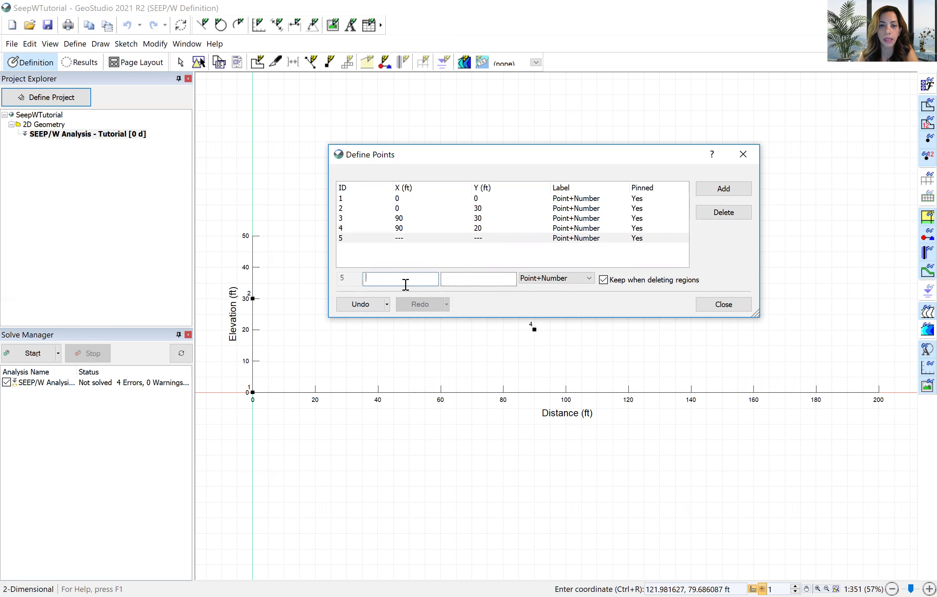
{"action": "type", "text": "90.5"}
{"action": "left_click", "coordinate": [462, 281]}
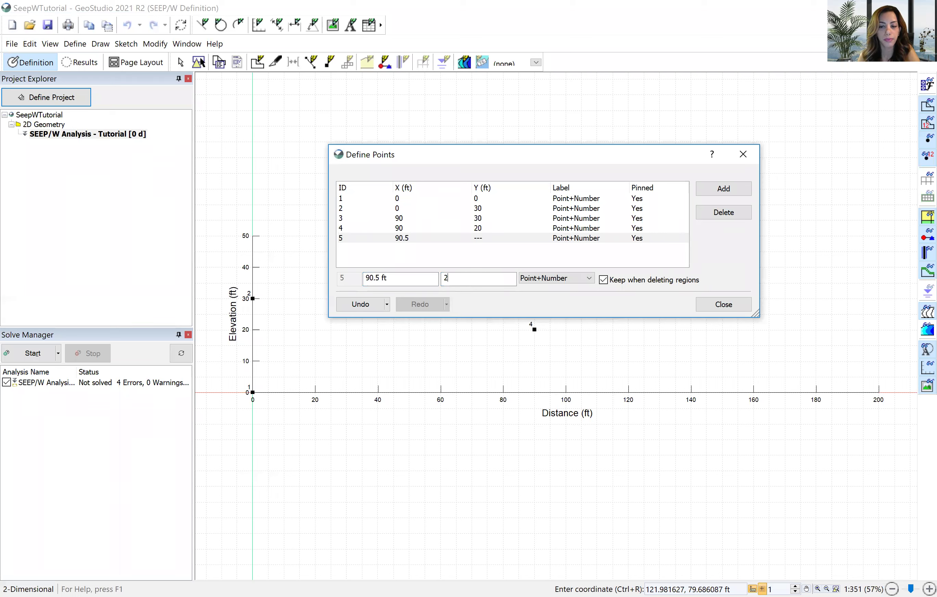
{"action": "type", "text": "20"}
Add a sixth geometry point at X 90.5 ft, Y 30 ft.
{"action": "left_click", "coordinate": [723, 189]}
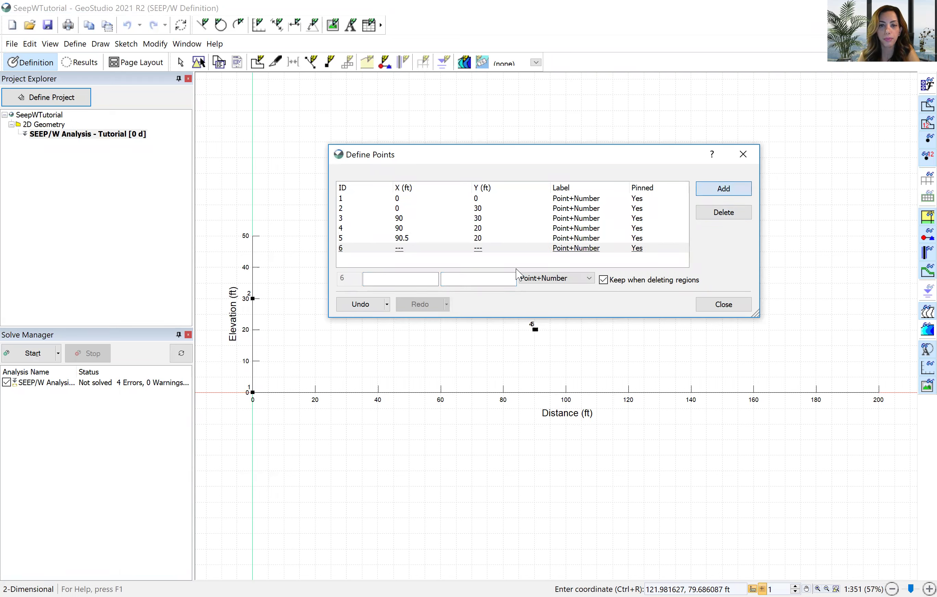
{"action": "left_click", "coordinate": [424, 278]}
{"action": "type", "text": "9"}
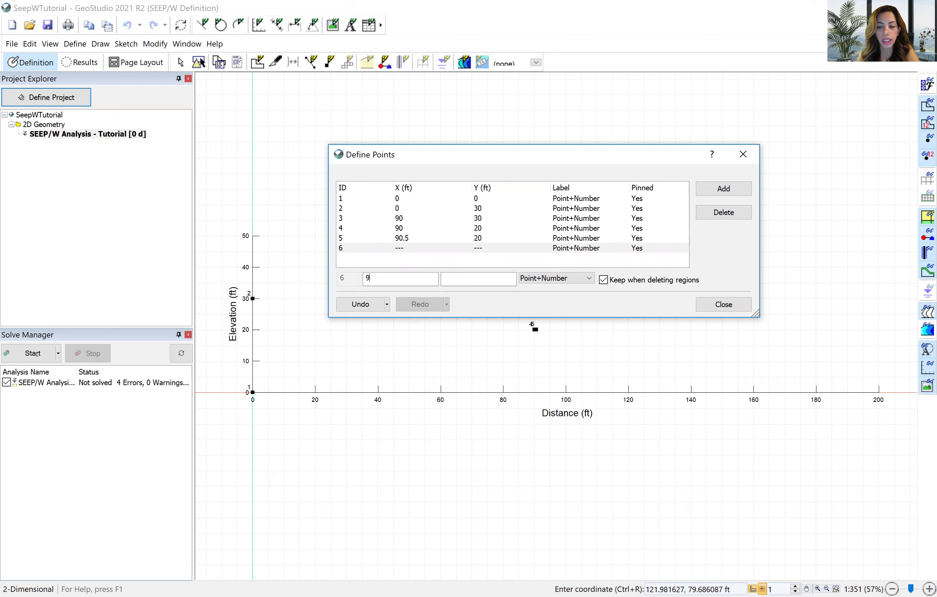
{"action": "type", "text": "0.5"}
{"action": "left_click", "coordinate": [463, 282]}
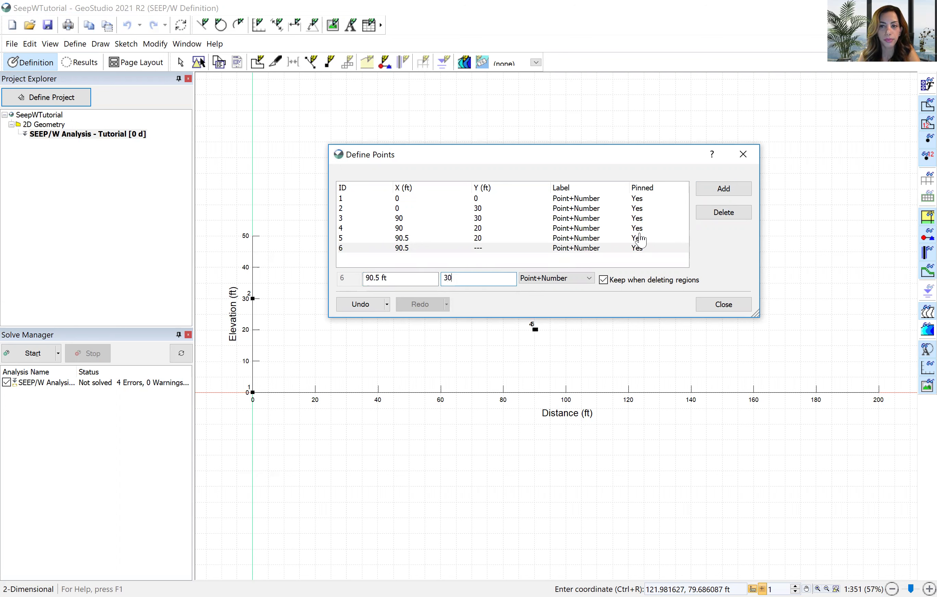
Add a seventh geometry point at X 180.5 ft, Y 30 ft.
{"action": "left_click", "coordinate": [720, 189]}
{"action": "left_click", "coordinate": [418, 277]}
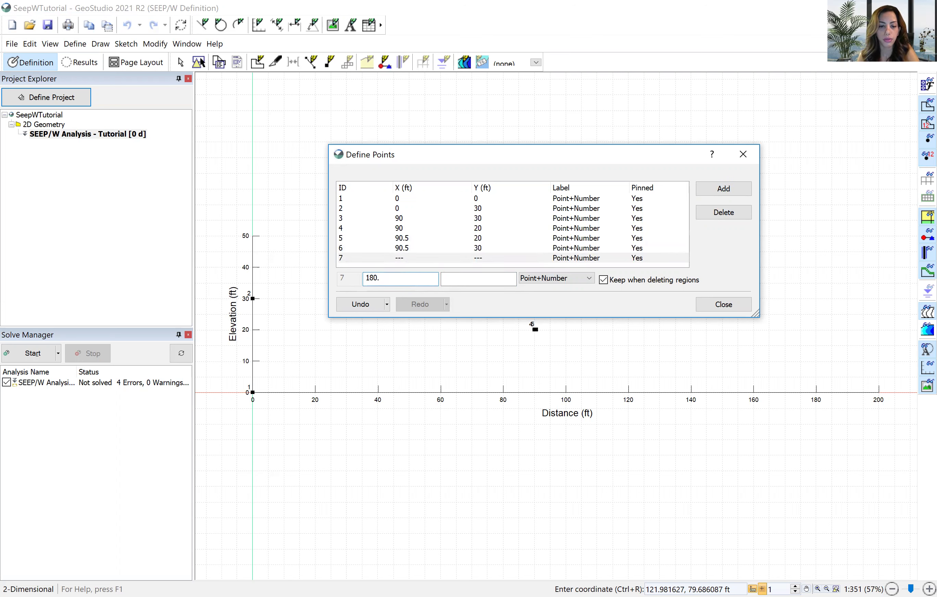
{"action": "left_click", "coordinate": [469, 278]}
{"action": "type", "text": "30"}
Add an eighth geometry point at X 180.5 ft, Y 0 ft, finish the point definitions, and save the project.
{"action": "left_click", "coordinate": [723, 189]}
{"action": "left_click", "coordinate": [416, 279]}
{"action": "type", "text": "180.5"}
{"action": "left_click", "coordinate": [469, 277]}
{"action": "type", "text": "0"}
{"action": "left_click", "coordinate": [723, 189]}
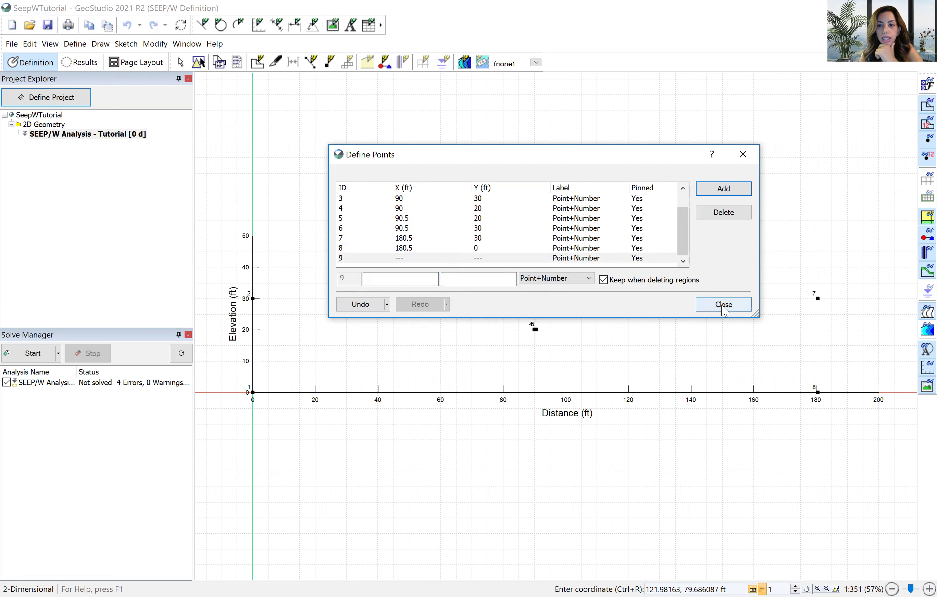
{"action": "left_click", "coordinate": [723, 304]}
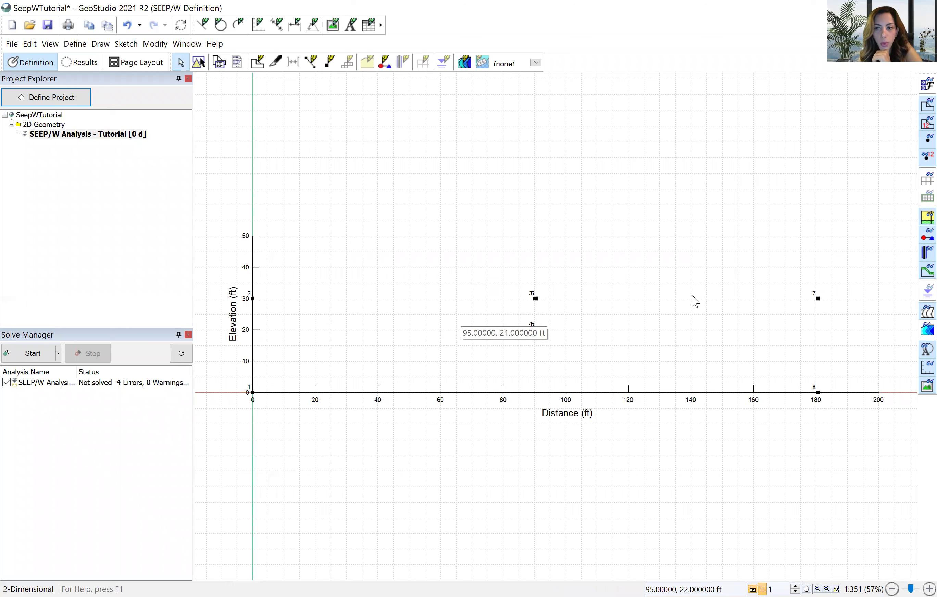
{"action": "left_click", "coordinate": [48, 25]}
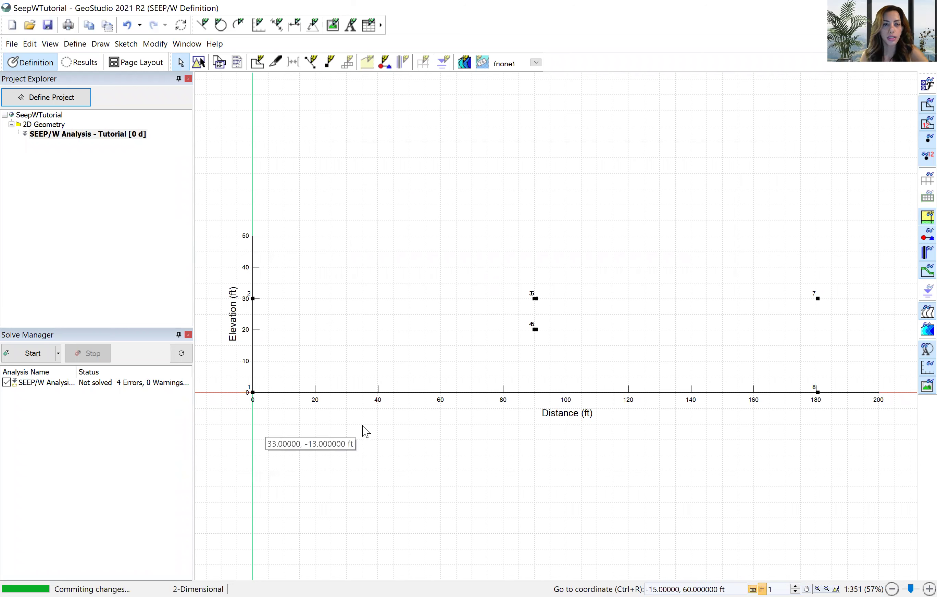
Draw a polygonal domain region through points 1 to 8 in order, closing it at point 1, and finish region drawing.
{"action": "left_click", "coordinate": [100, 43]}
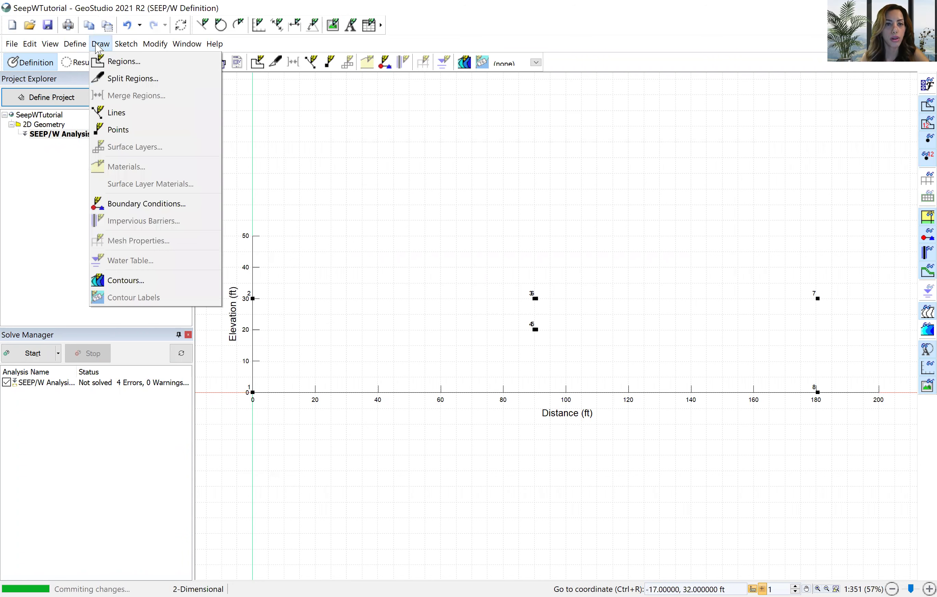
{"action": "left_click", "coordinate": [118, 61]}
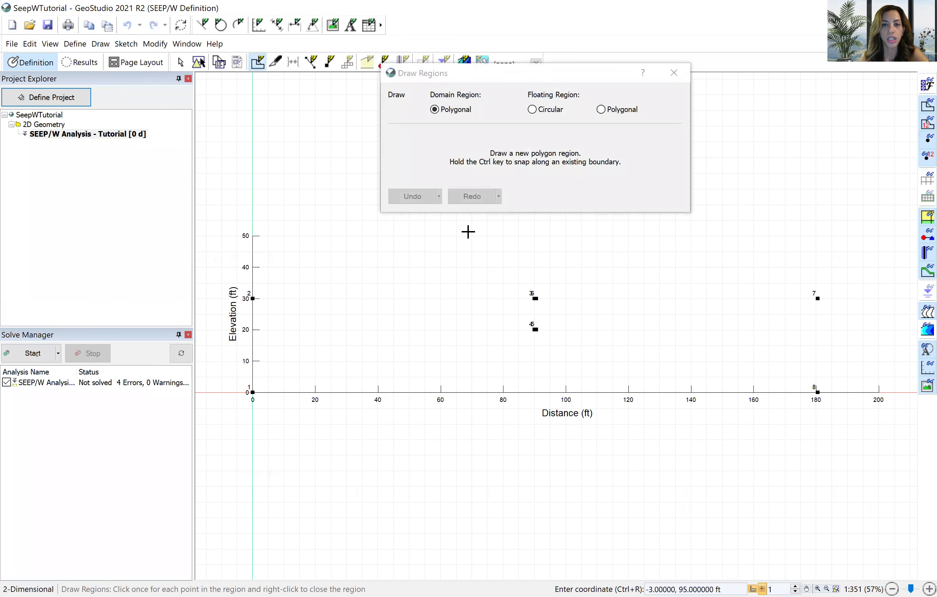
{"action": "left_click", "coordinate": [253, 393]}
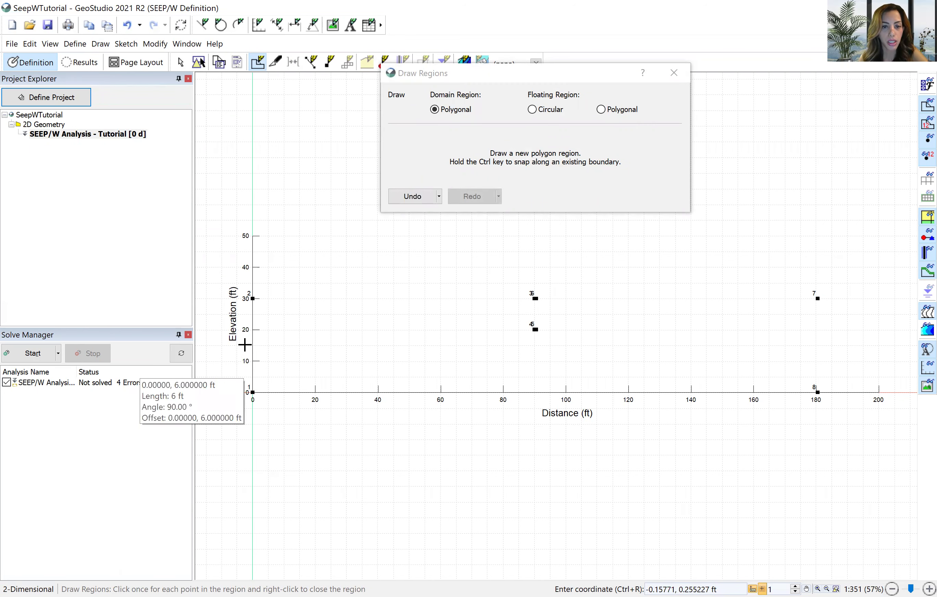
{"action": "left_click", "coordinate": [253, 299]}
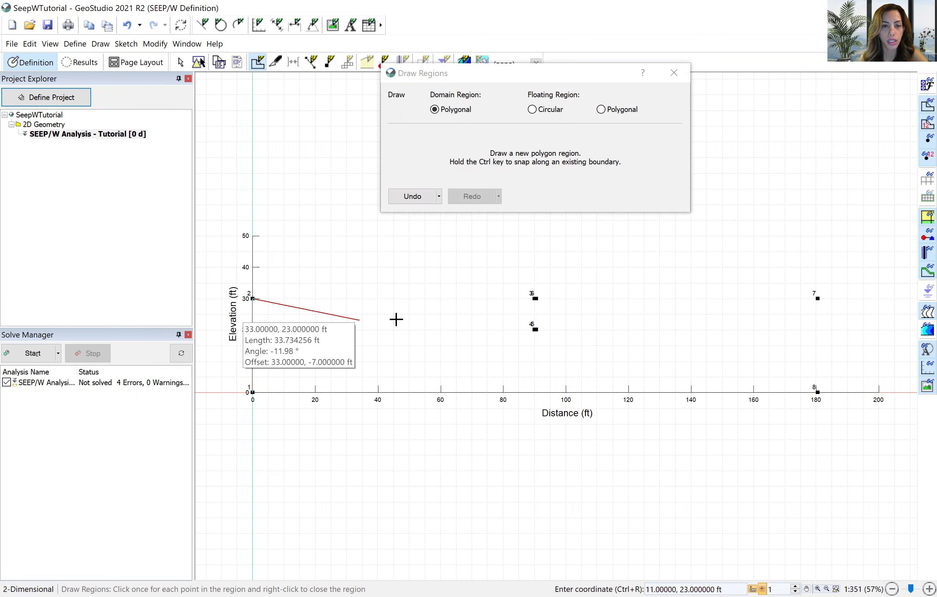
{"action": "left_click", "coordinate": [535, 299]}
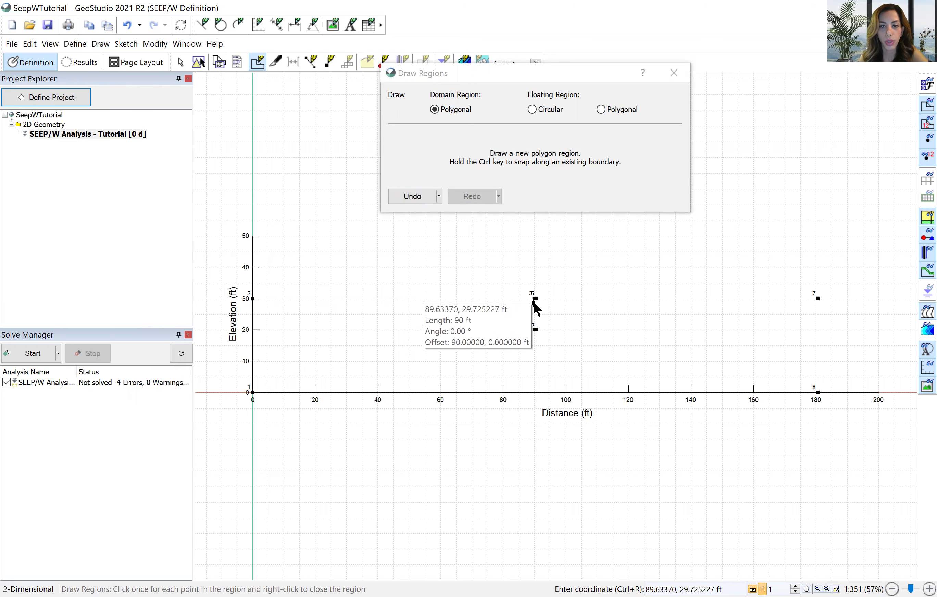
{"action": "left_click", "coordinate": [534, 330]}
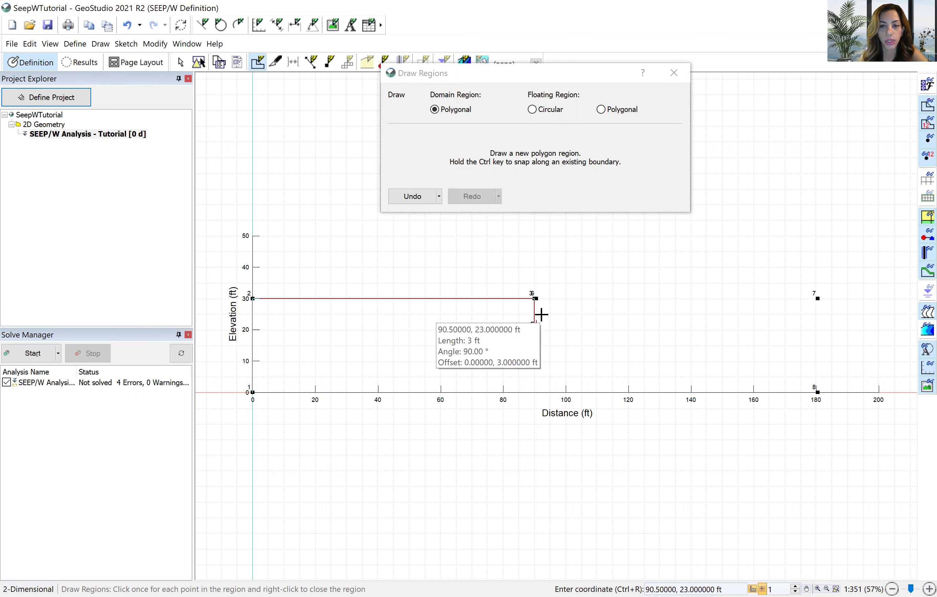
{"action": "left_click", "coordinate": [535, 300]}
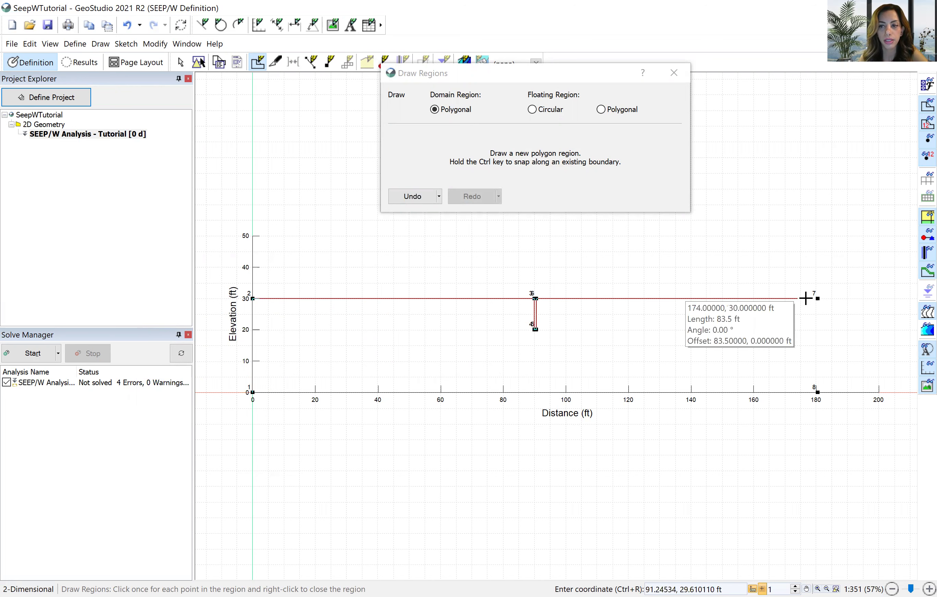
{"action": "left_click", "coordinate": [818, 299]}
{"action": "left_click", "coordinate": [817, 393]}
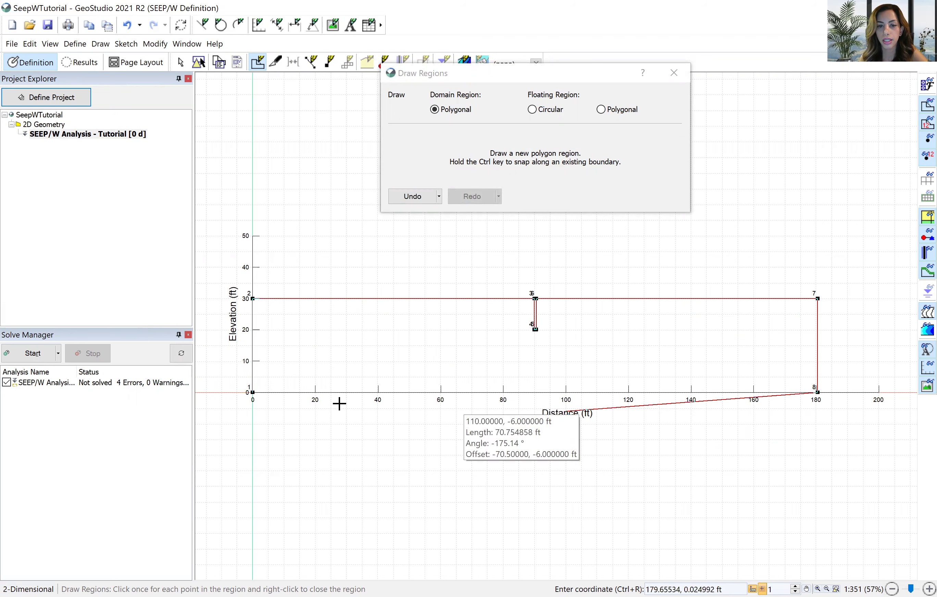
{"action": "left_click", "coordinate": [253, 392]}
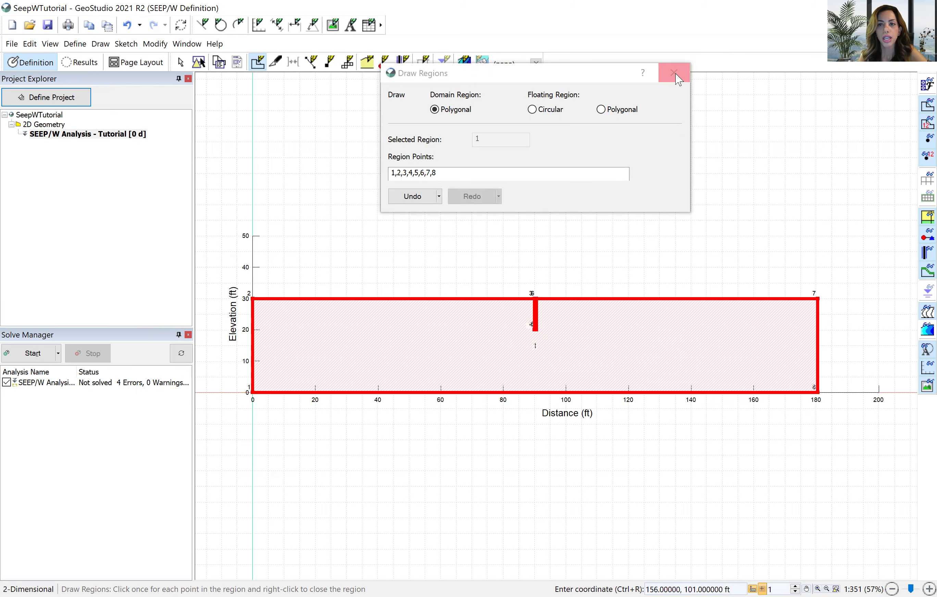
{"action": "left_click", "coordinate": [673, 74]}
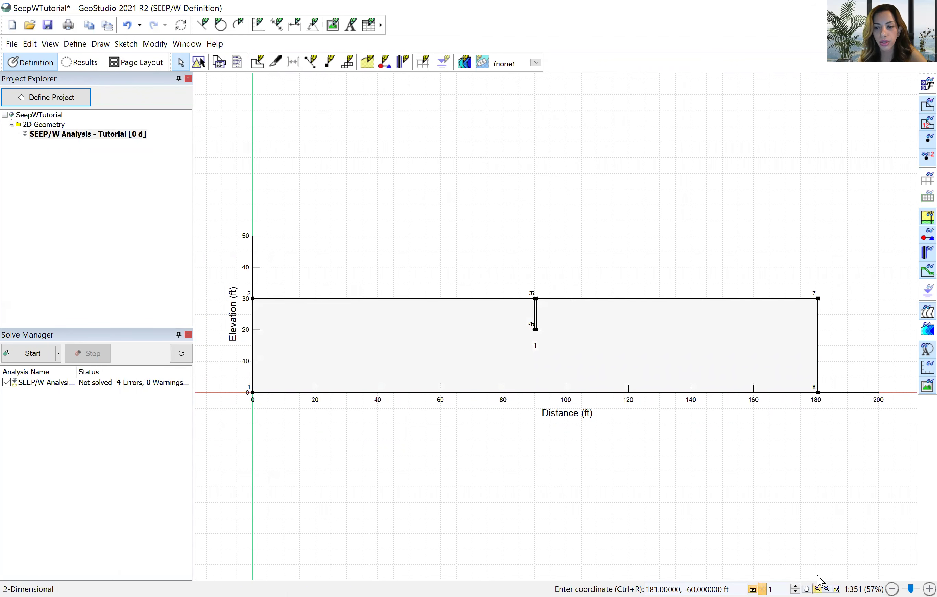
Inspect the narrow notch formed by points 3 to 6 up close, and save the project.
{"action": "left_click", "coordinate": [817, 588]}
{"action": "left_click_drag", "start_coordinate": [543, 283], "coordinate": [515, 342]}
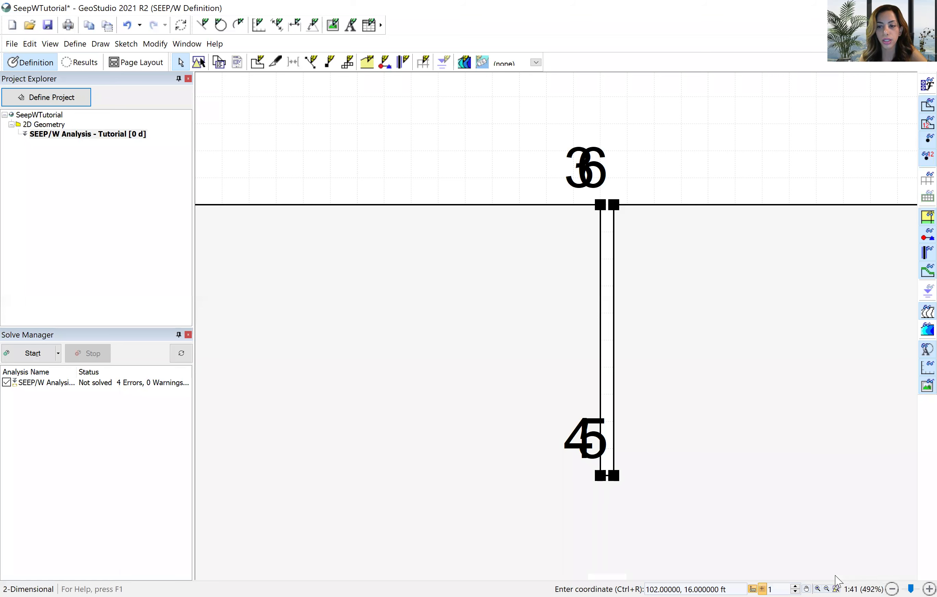
{"action": "left_click", "coordinate": [835, 589]}
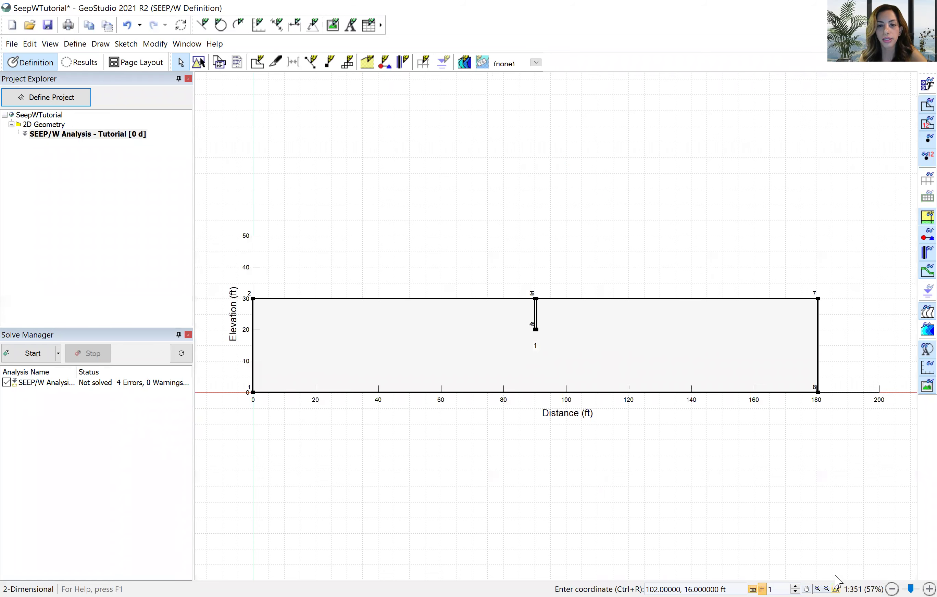
{"action": "left_click", "coordinate": [47, 25]}
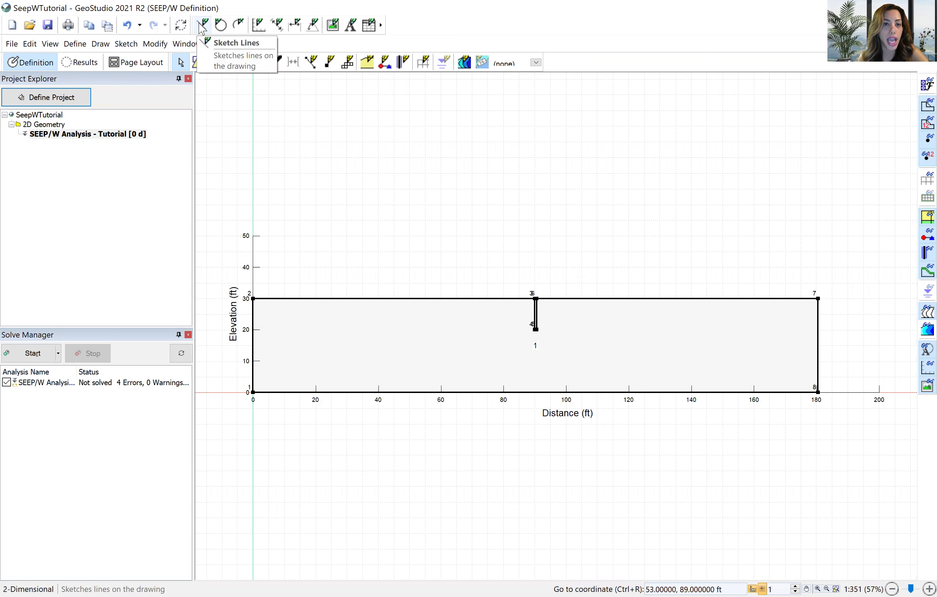
Sketch a horizontal line from X 0 ft, Y 45 ft to X 90 ft, Y 45 ft for all analyses.
{"action": "left_click", "coordinate": [126, 44]}
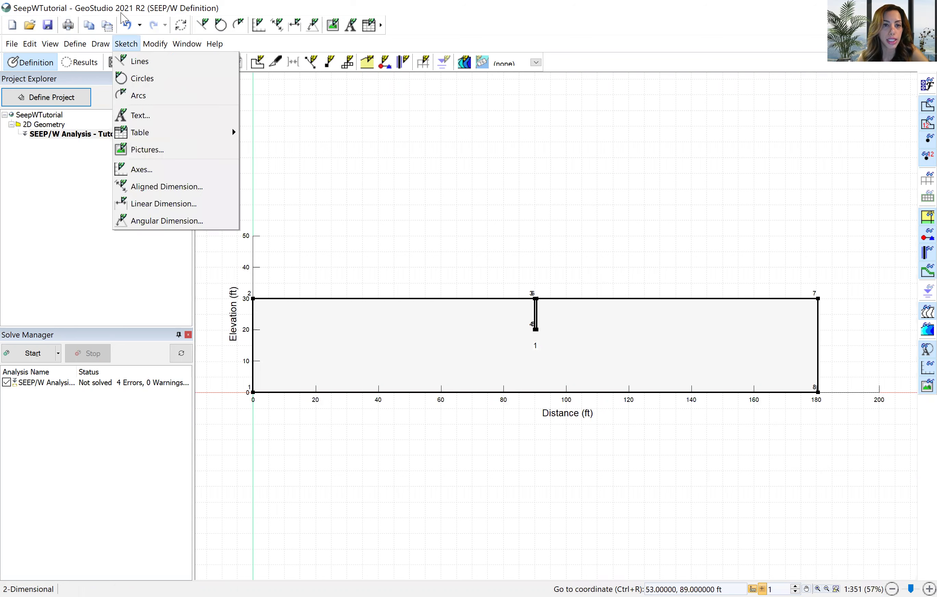
{"action": "left_click", "coordinate": [139, 61]}
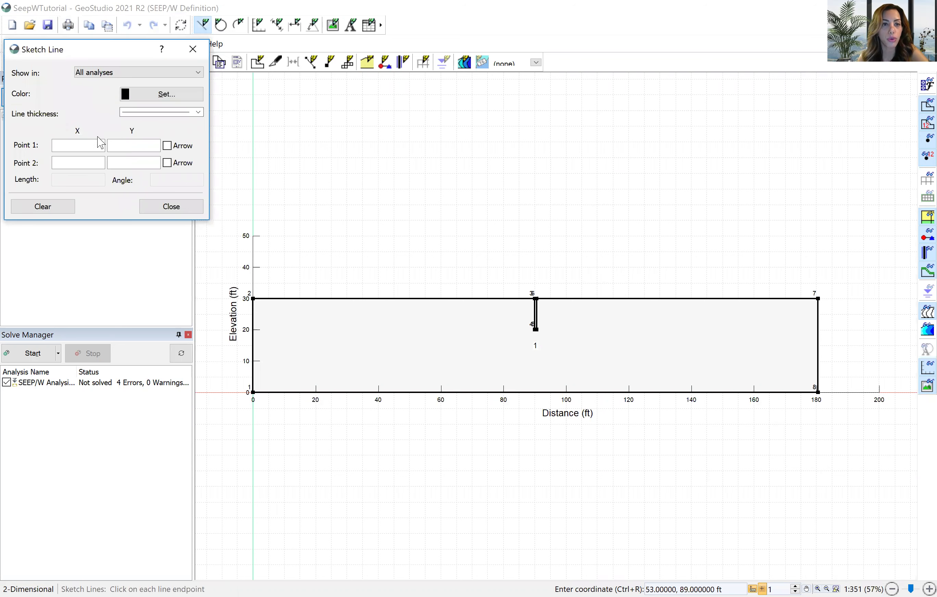
{"action": "left_click", "coordinate": [87, 150]}
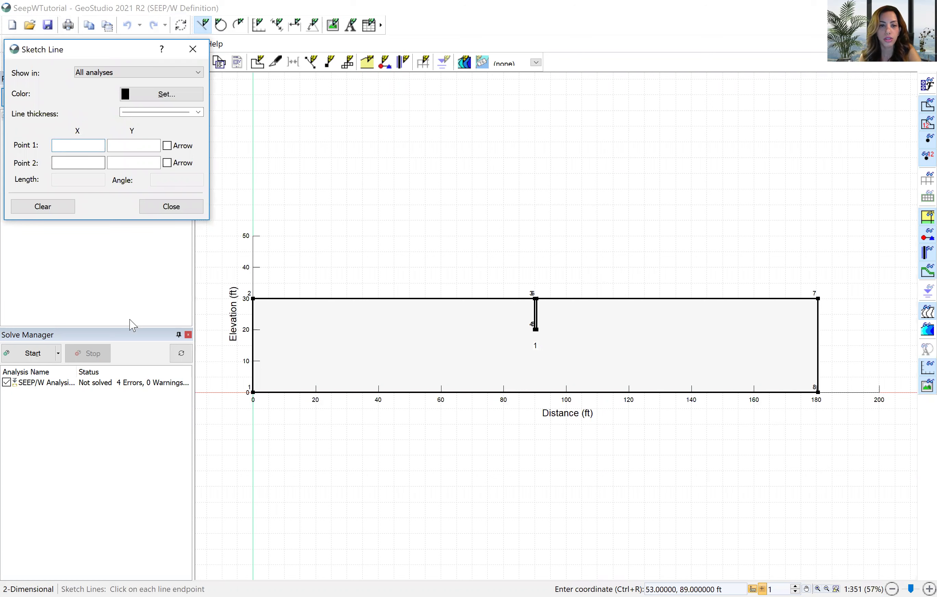
{"action": "type", "text": "0"}
{"action": "left_click_drag", "start_coordinate": [95, 140], "coordinate": [50, 148]}
{"action": "type", "text": "0"}
{"action": "left_click", "coordinate": [88, 164]}
{"action": "left_click", "coordinate": [116, 166]}
{"action": "left_click", "coordinate": [119, 146]}
{"action": "type", "text": "45"}
{"action": "left_click", "coordinate": [134, 159]}
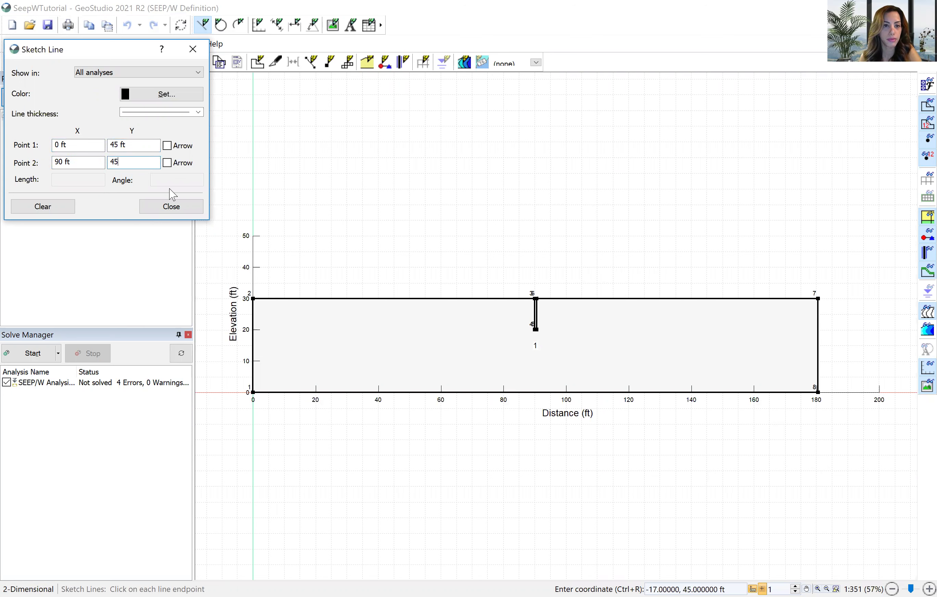
{"action": "left_click", "coordinate": [176, 208]}
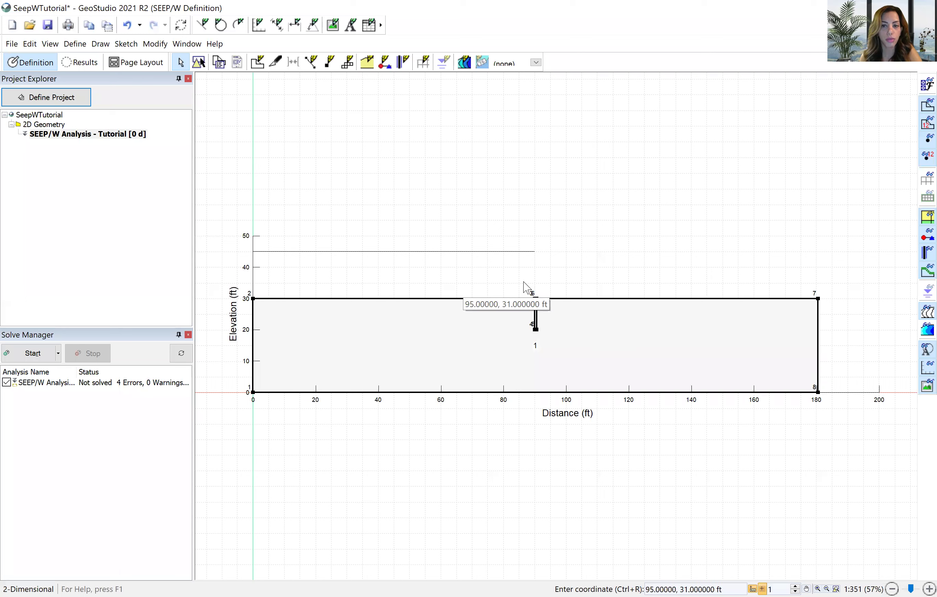
Sketch a horizontal line from X 90.5 ft, Y 35 ft to X 180.5 ft, Y 35 ft.
{"action": "left_click", "coordinate": [126, 44]}
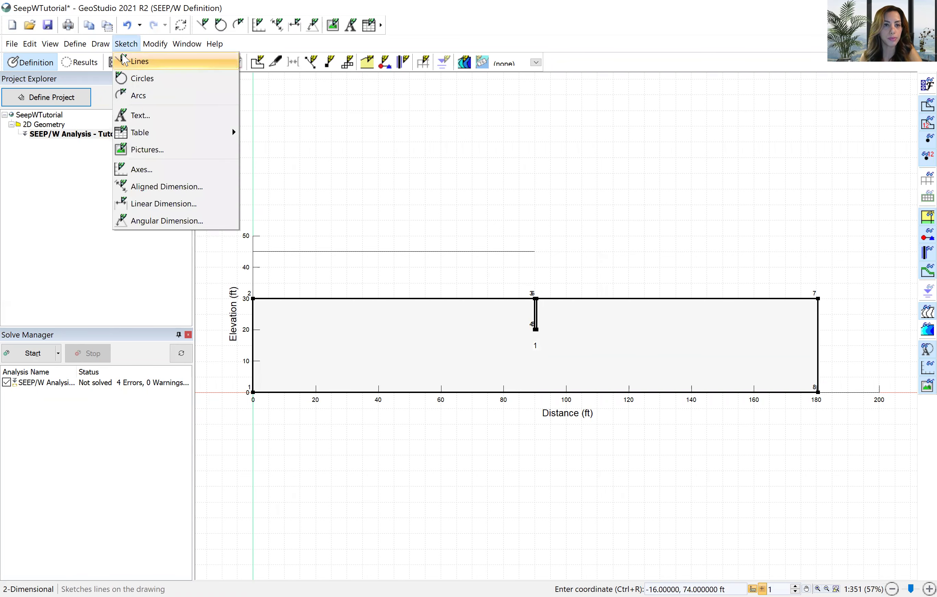
{"action": "left_click", "coordinate": [124, 60]}
{"action": "left_click", "coordinate": [86, 145]}
{"action": "type", "text": "90.5"}
{"action": "left_click", "coordinate": [123, 146]}
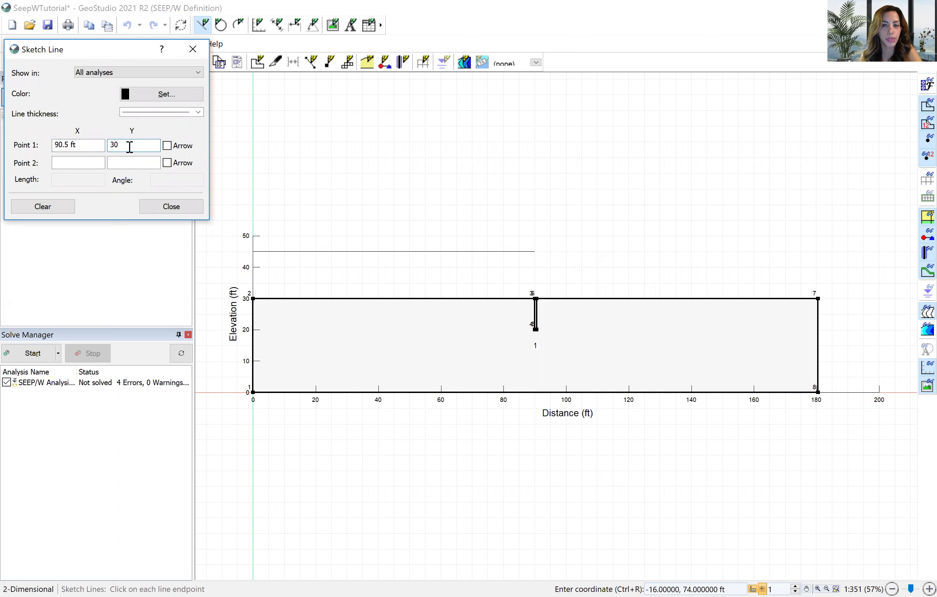
{"action": "type", "text": "30"}
{"action": "key", "text": "BackSpace"}
{"action": "type", "text": "5"}
{"action": "left_click", "coordinate": [94, 166]}
{"action": "type", "text": "180.5"}
{"action": "left_click", "coordinate": [123, 163]}
{"action": "type", "text": "35"}
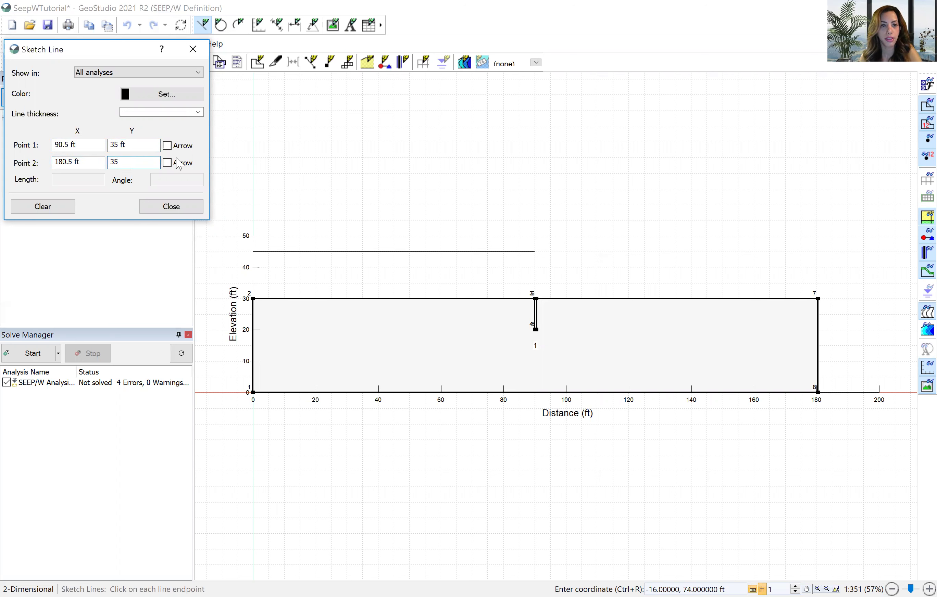
{"action": "left_click", "coordinate": [181, 212]}
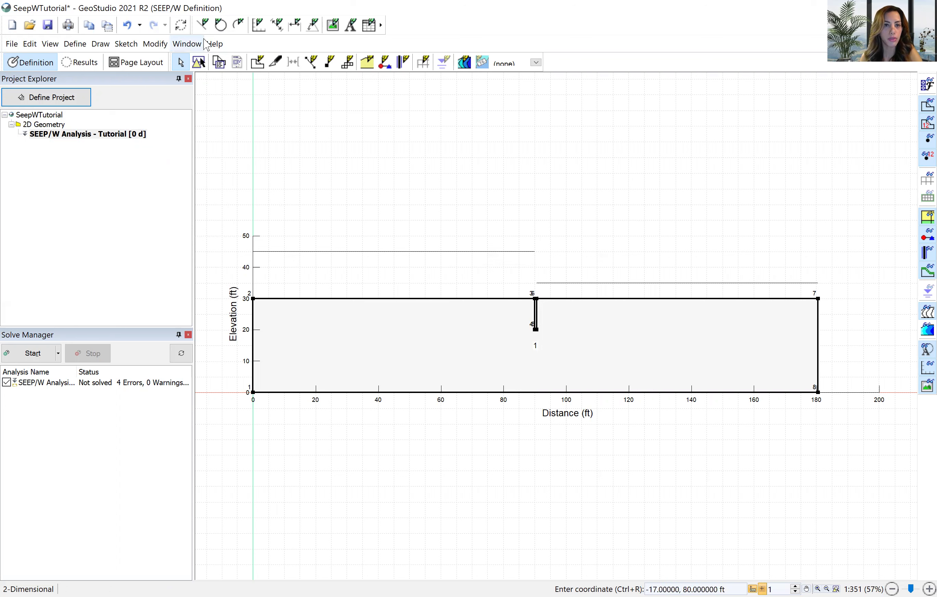
Sketch a vertical line from X 90 ft, Y 30 ft to X 90 ft, Y 45 ft.
{"action": "left_click", "coordinate": [126, 44]}
{"action": "left_click", "coordinate": [139, 63]}
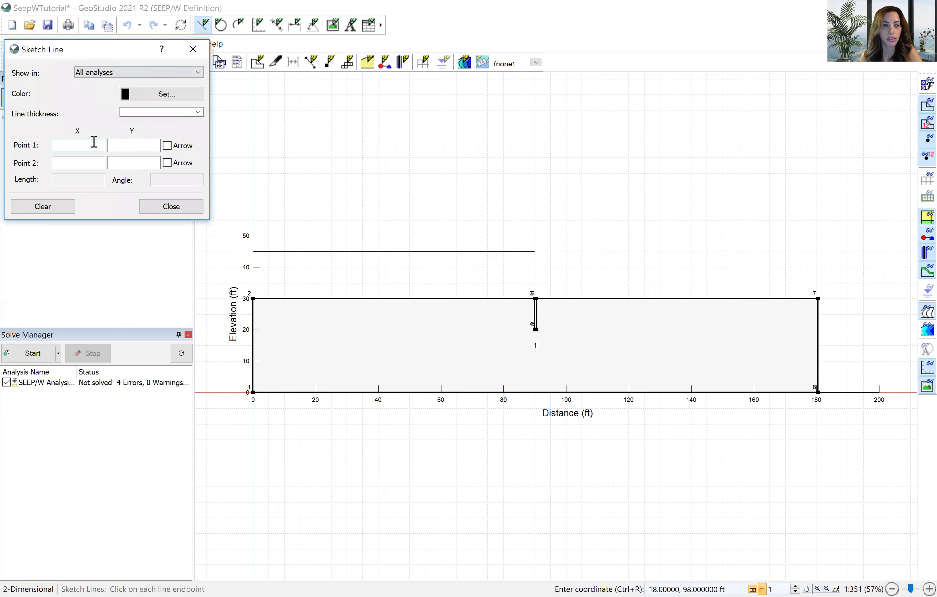
{"action": "type", "text": "90"}
{"action": "left_click", "coordinate": [128, 144]}
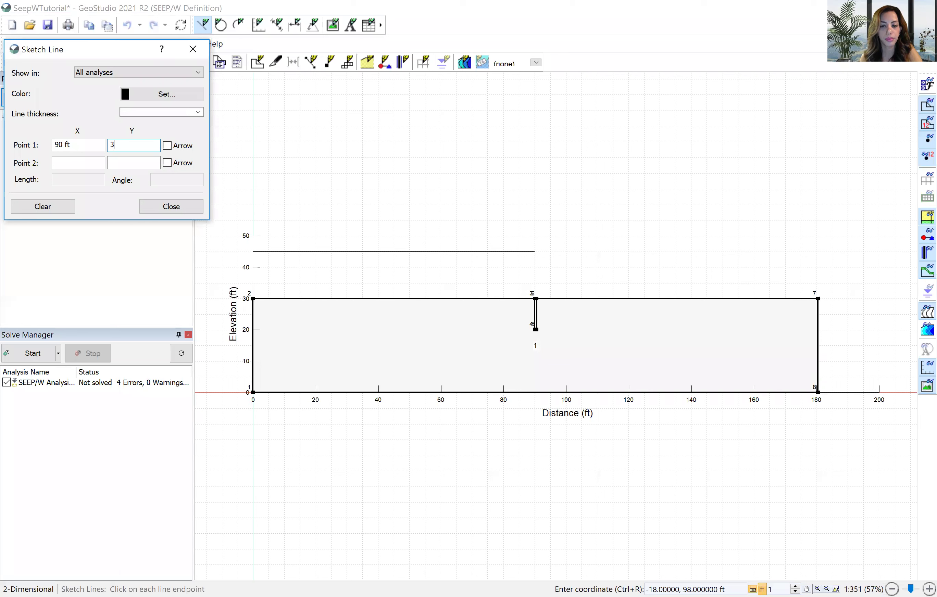
{"action": "left_click", "coordinate": [89, 165]}
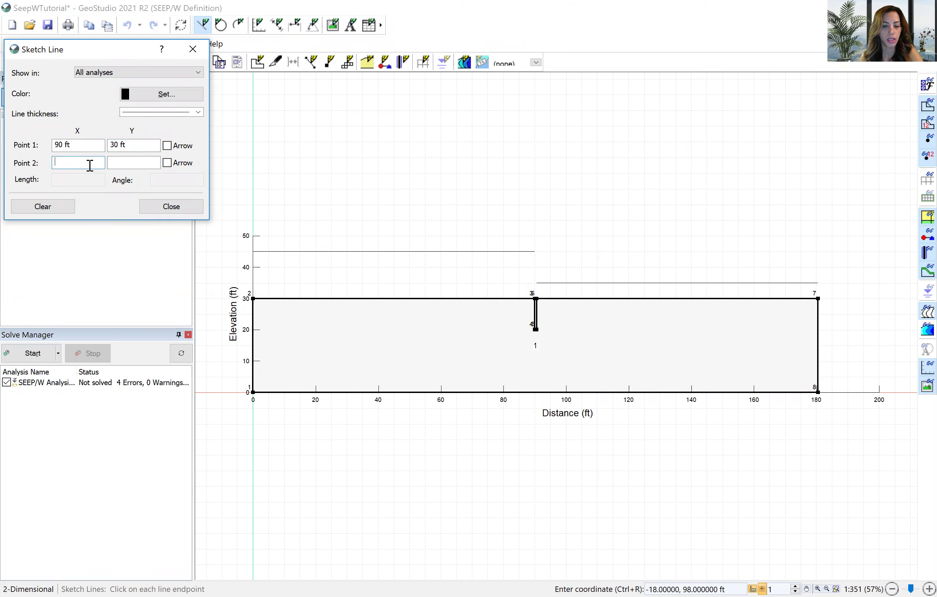
{"action": "type", "text": "90"}
{"action": "left_click", "coordinate": [131, 161]}
{"action": "type", "text": "45"}
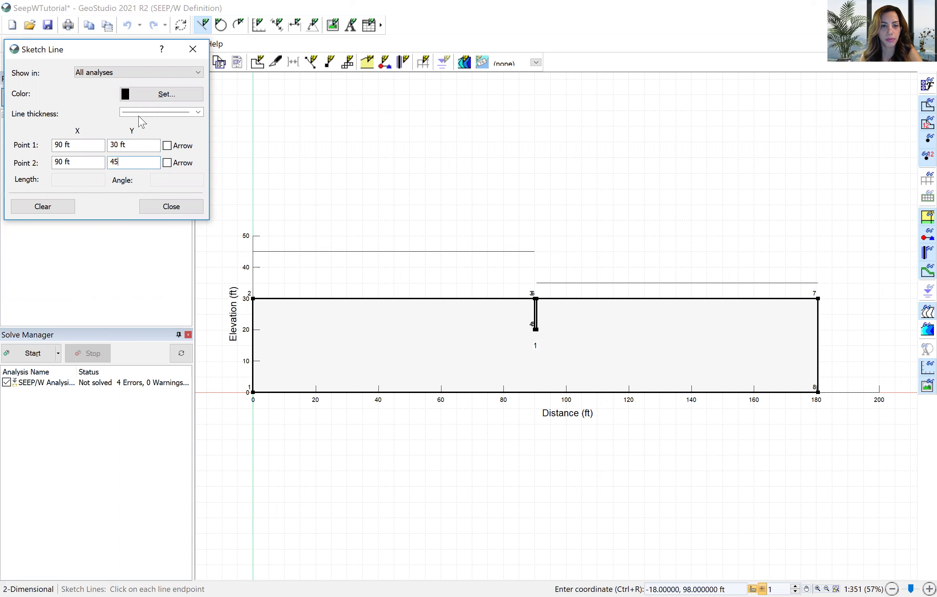
{"action": "left_click", "coordinate": [171, 206]}
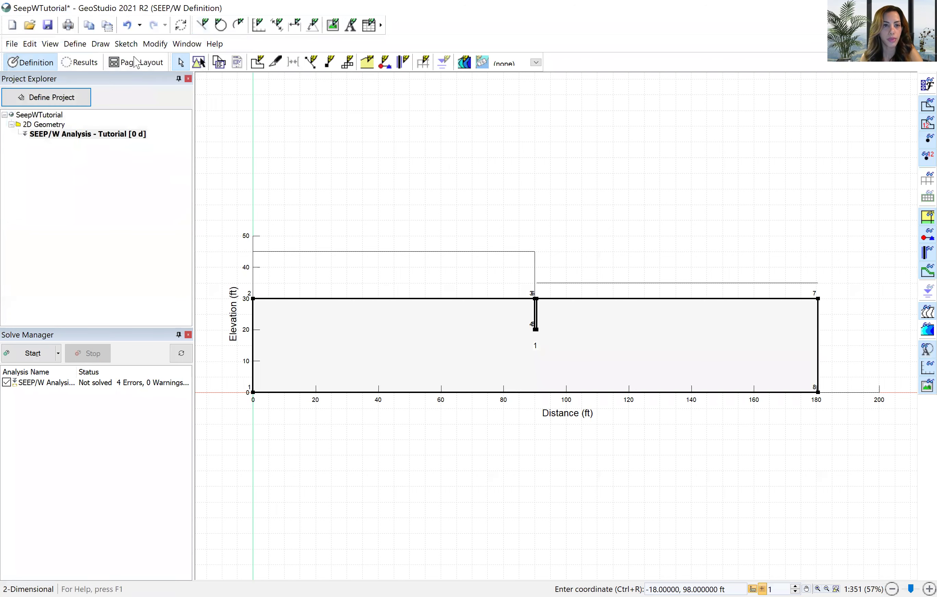
Sketch a vertical line from X 90.5 ft, Y 30 ft to X 90.5 ft, Y 50 ft.
{"action": "left_click", "coordinate": [126, 43]}
{"action": "left_click", "coordinate": [127, 66]}
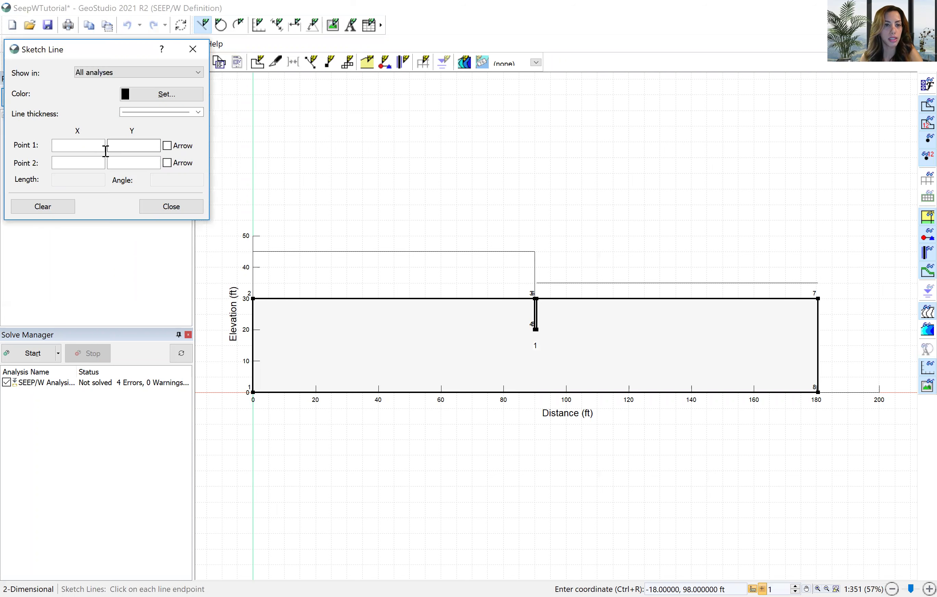
{"action": "type", "text": "90.5"}
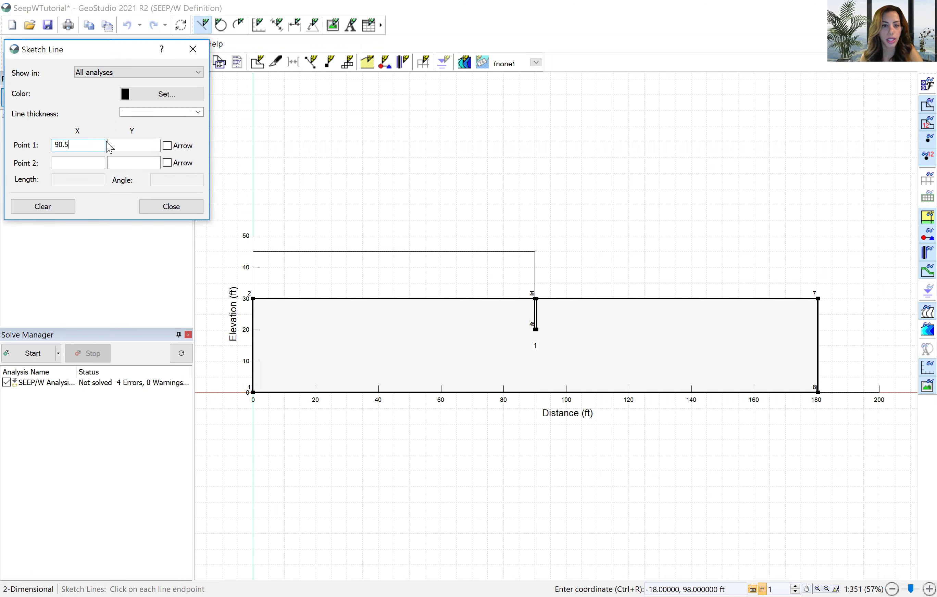
{"action": "key", "text": "Tab"}
{"action": "type", "text": "30"}
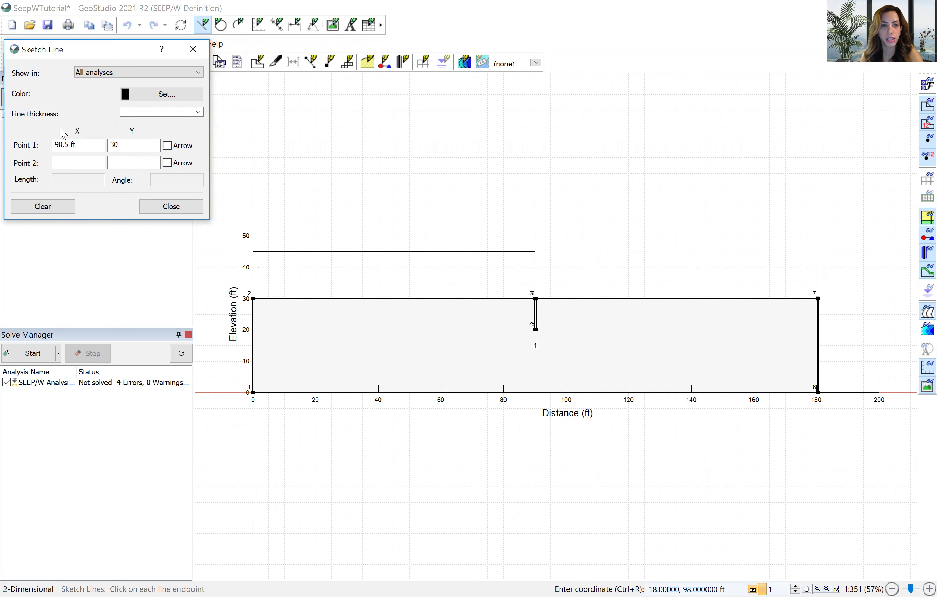
{"action": "left_click", "coordinate": [66, 163]}
{"action": "type", "text": "90.5"}
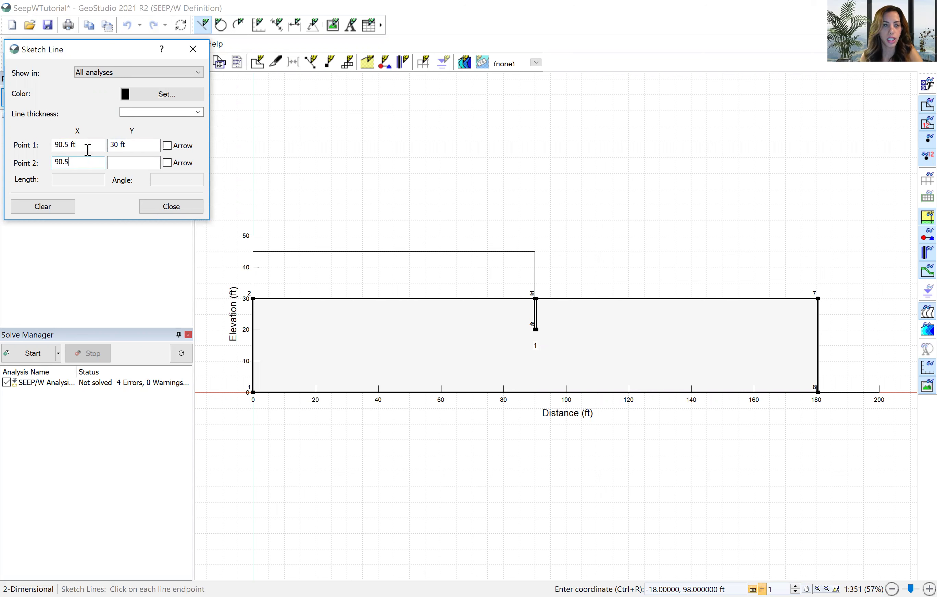
{"action": "left_click", "coordinate": [122, 162]}
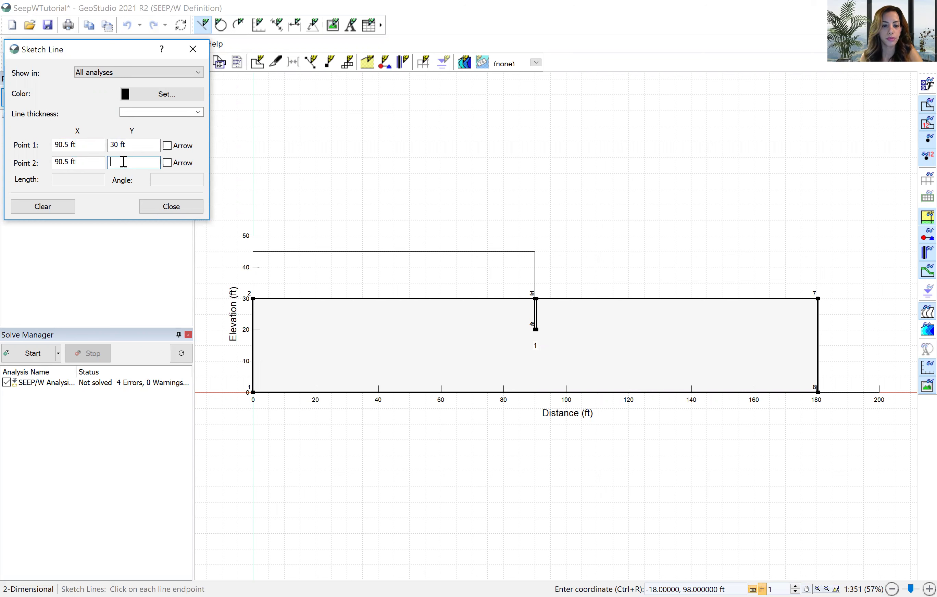
{"action": "key", "text": "Return"}
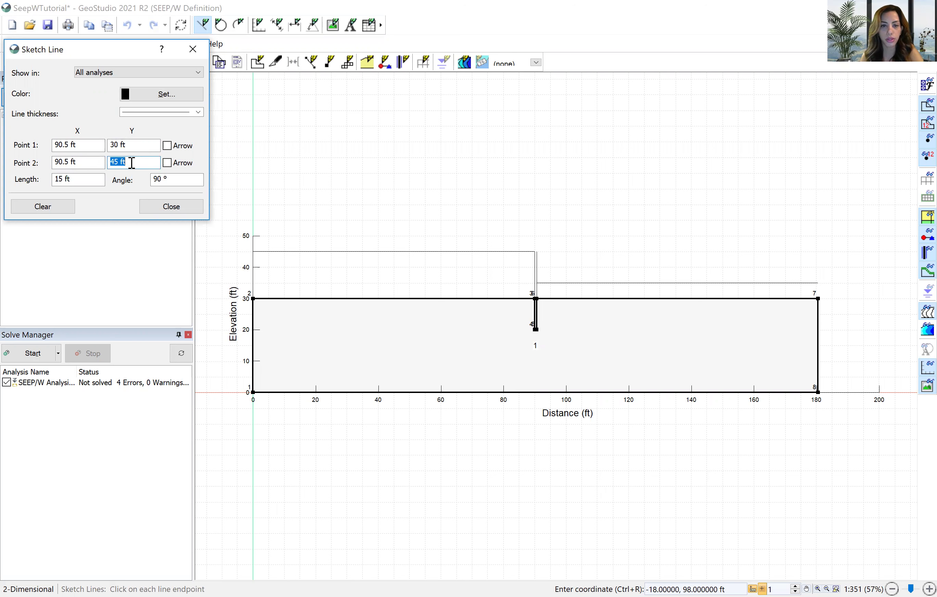
{"action": "type", "text": "50"}
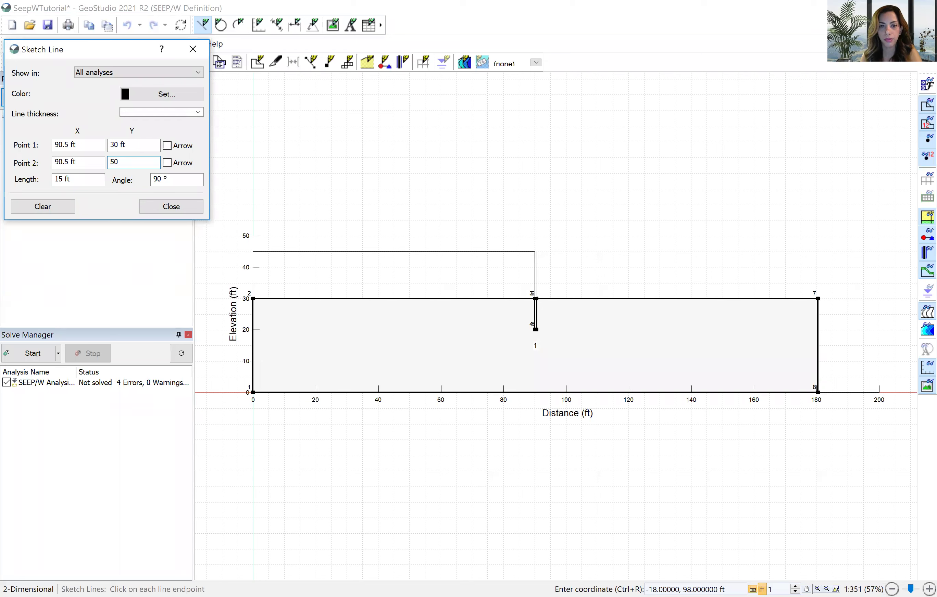
{"action": "key", "text": "Return"}
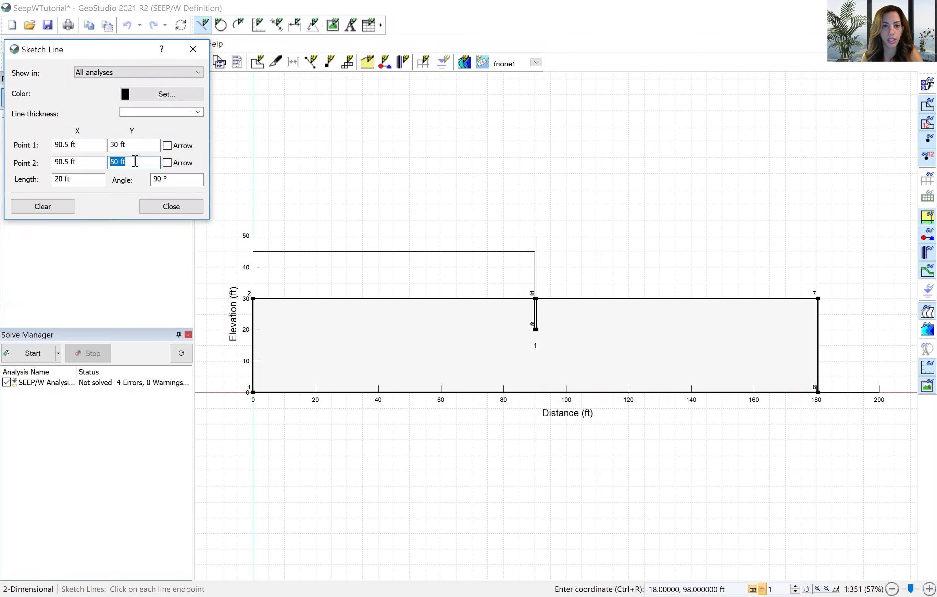
Delete the sketched vertical line at X 90 ft that runs from Y 30 ft to Y 45 ft.
{"action": "left_click", "coordinate": [170, 206]}
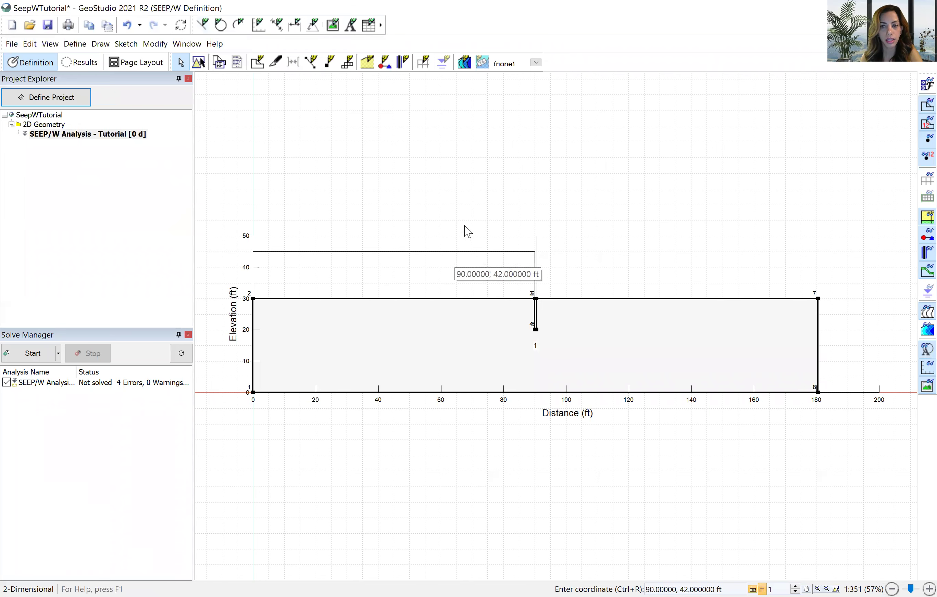
{"action": "left_click", "coordinate": [155, 44]}
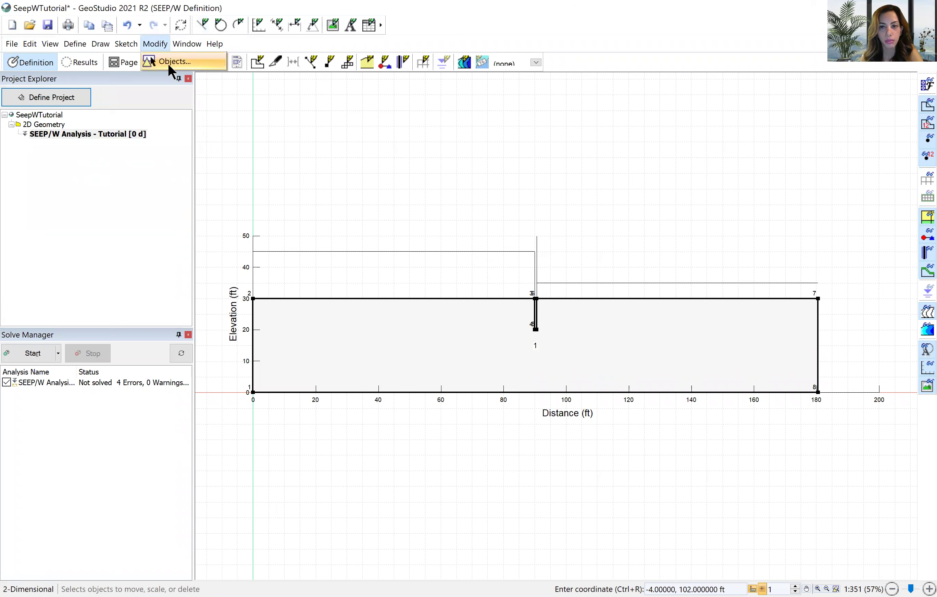
{"action": "left_click", "coordinate": [169, 63]}
{"action": "left_click", "coordinate": [532, 265]}
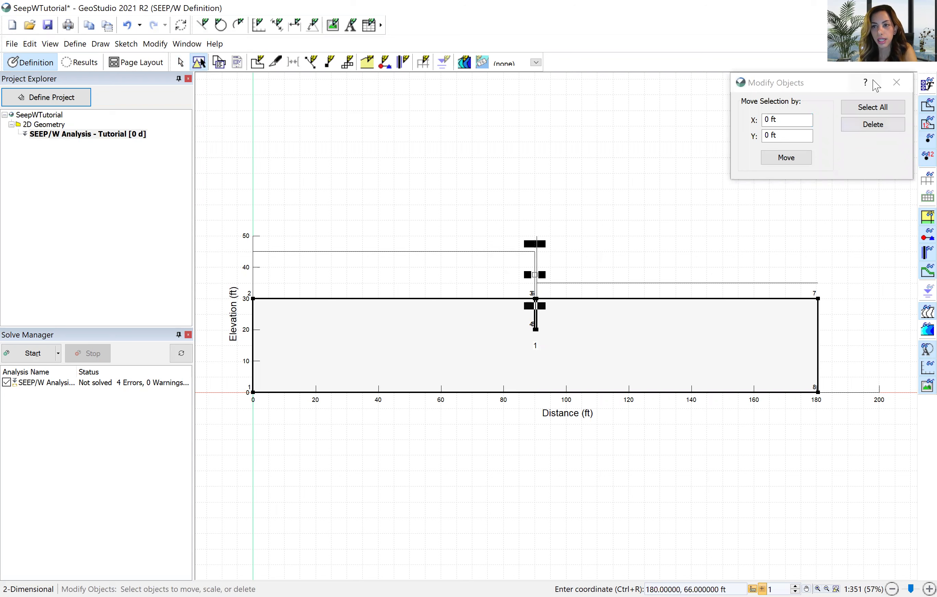
{"action": "left_click", "coordinate": [872, 124]}
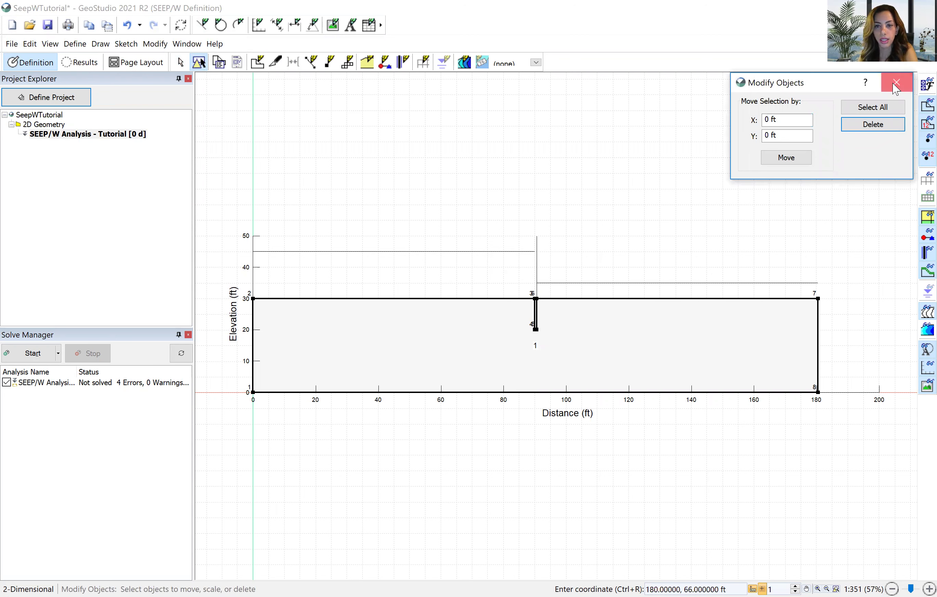
{"action": "left_click", "coordinate": [895, 82]}
Sketch a vertical line from X 90 ft, Y 30 ft to X 90 ft, Y 50 ft for all analyses.
{"action": "left_click", "coordinate": [126, 44]}
{"action": "left_click", "coordinate": [135, 63]}
{"action": "type", "text": "90"}
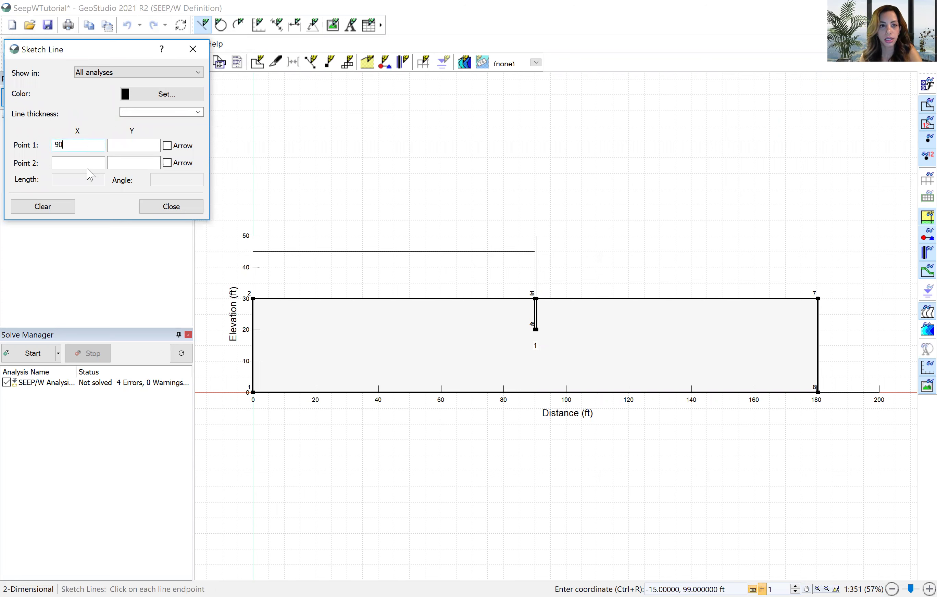
{"action": "left_click", "coordinate": [127, 148]}
{"action": "type", "text": "30"}
{"action": "left_click", "coordinate": [87, 163]}
{"action": "type", "text": "90"}
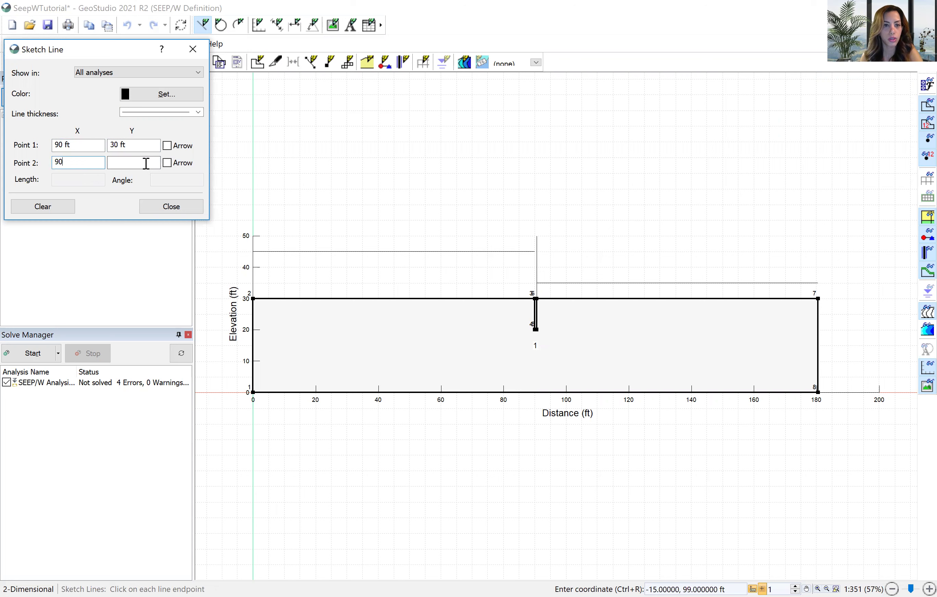
{"action": "type", "text": "50"}
{"action": "key", "text": "Return"}
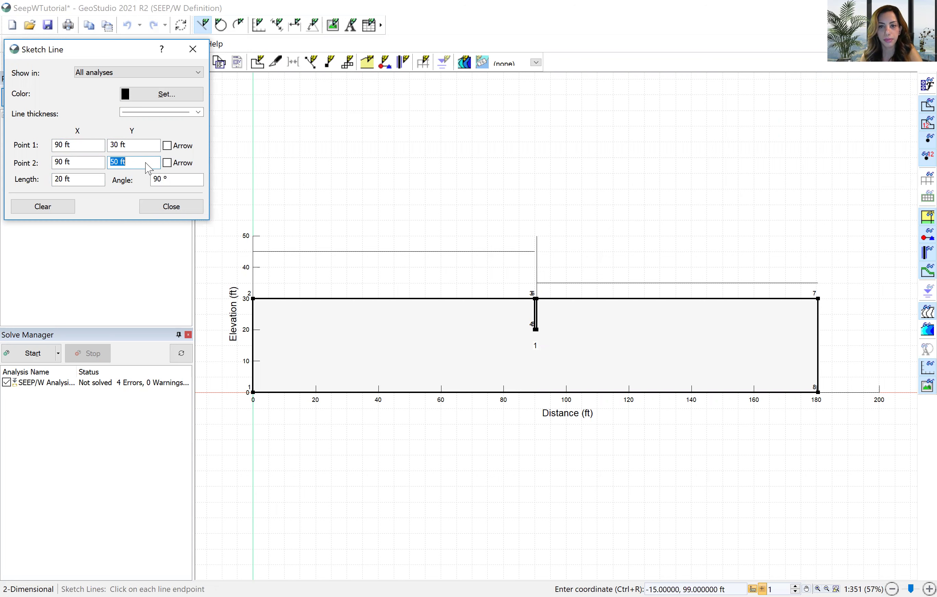
{"action": "left_click", "coordinate": [172, 207]}
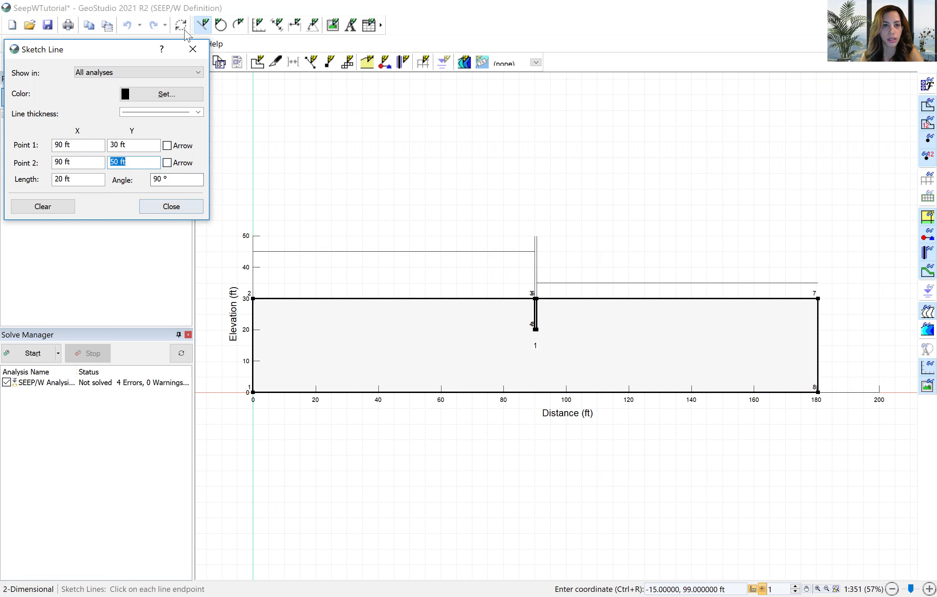
Close the wall's top with a sketched line from X 90 ft, Y 50 ft to X 90.5 ft, Y 50 ft.
{"action": "left_click", "coordinate": [126, 43]}
{"action": "left_click", "coordinate": [136, 61]}
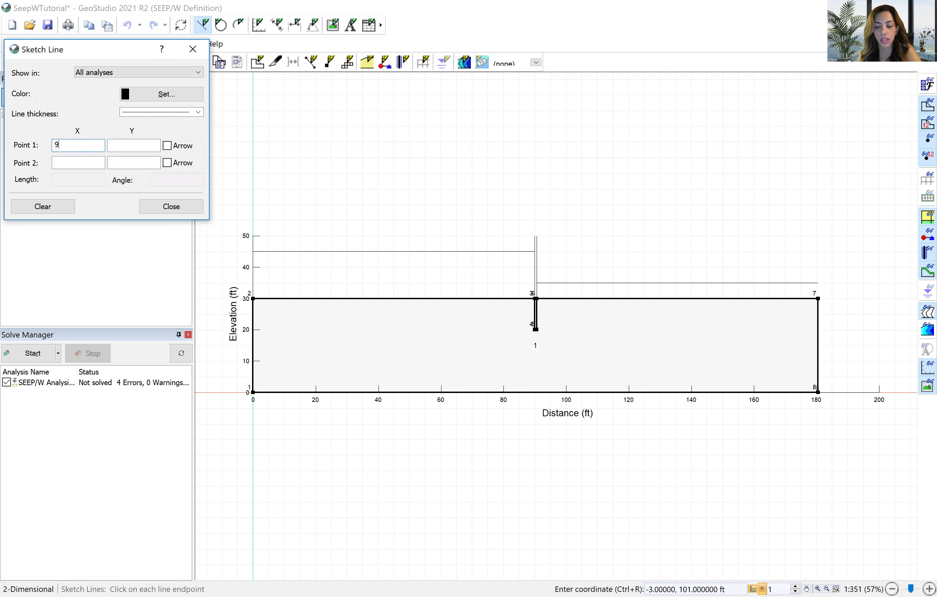
{"action": "left_click", "coordinate": [115, 144]}
{"action": "type", "text": "50"}
{"action": "left_click", "coordinate": [94, 162]}
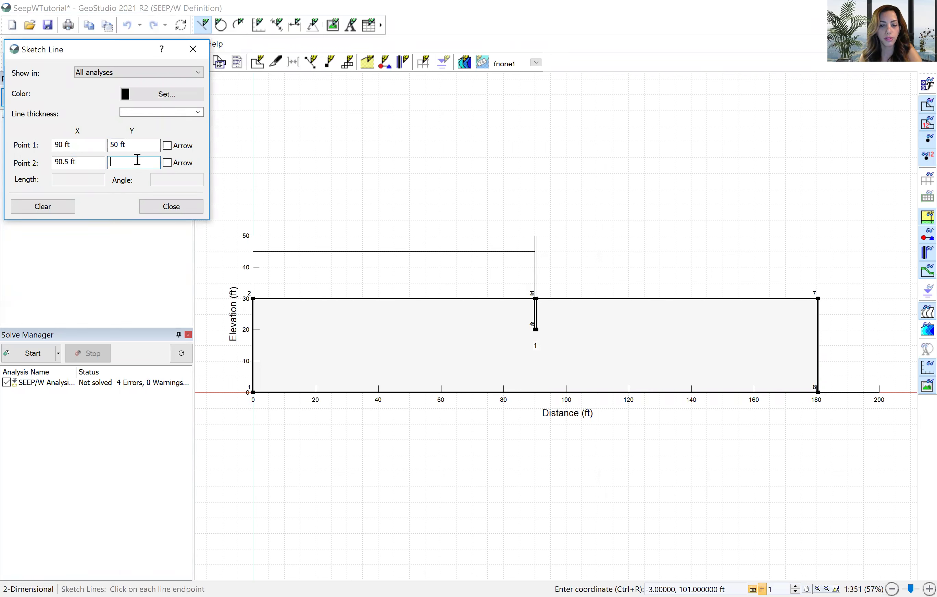
{"action": "left_click", "coordinate": [171, 206]}
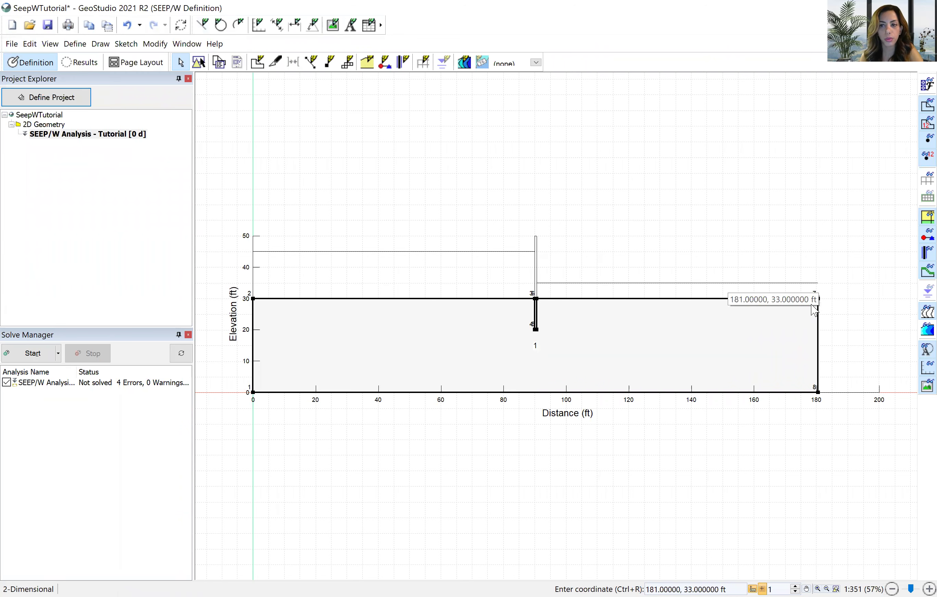
Sketch a vertical line at the downstream end from X 180.5 ft, Y 30 ft to X 180.5 ft, Y 35 ft.
{"action": "left_click", "coordinate": [123, 45]}
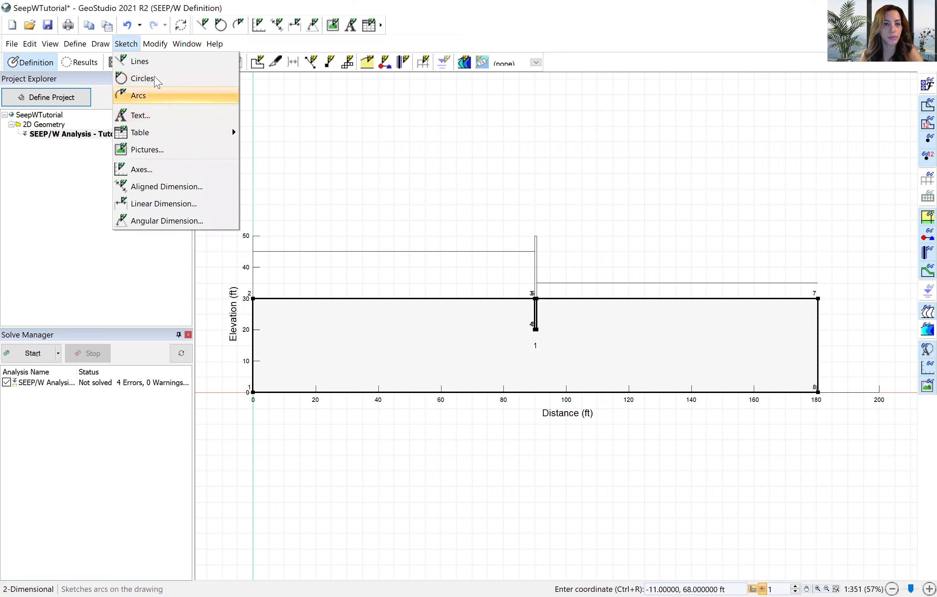
{"action": "left_click", "coordinate": [157, 69]}
{"action": "left_click", "coordinate": [82, 143]}
{"action": "type", "text": "180.5"}
{"action": "left_click", "coordinate": [139, 146]}
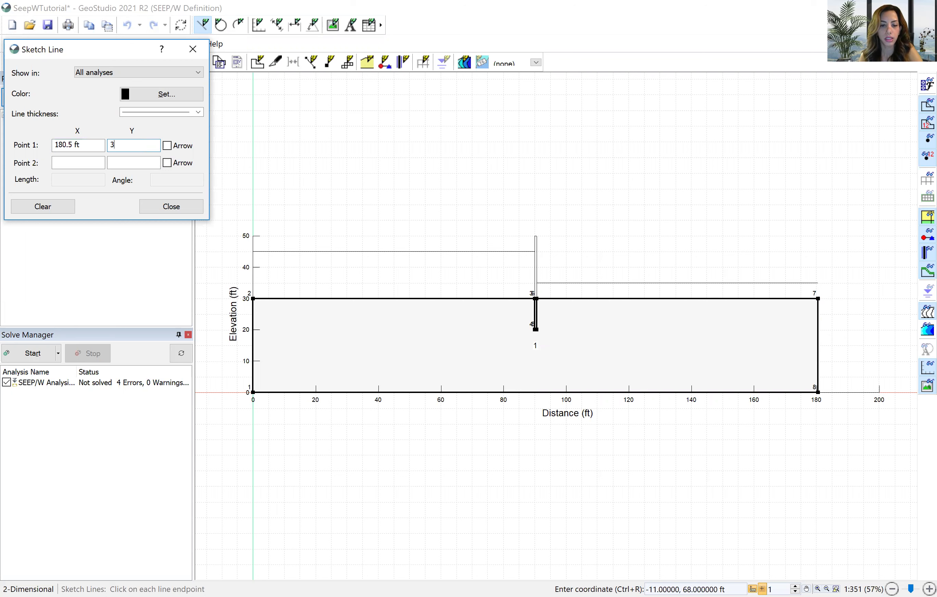
{"action": "left_click", "coordinate": [101, 162]}
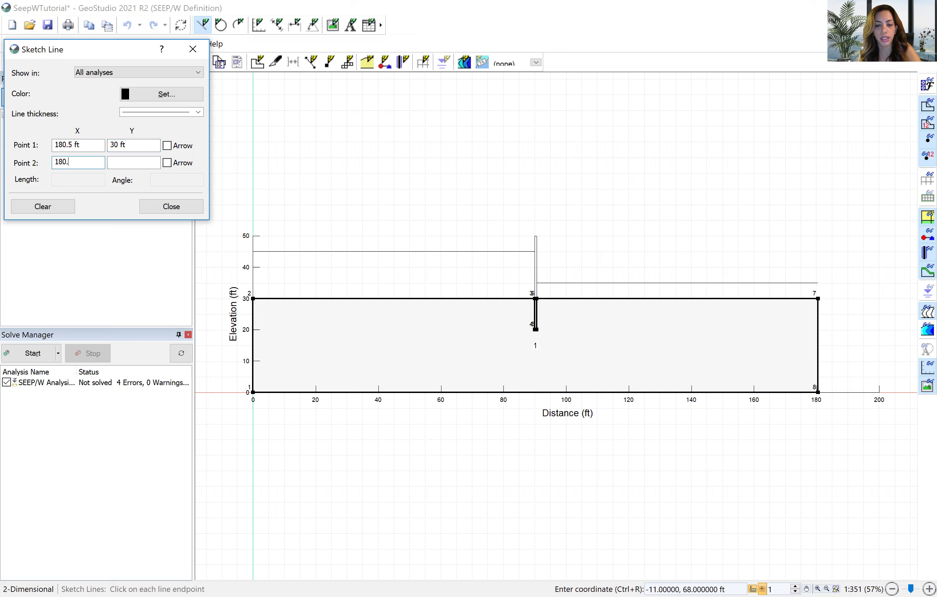
{"action": "left_click", "coordinate": [131, 164]}
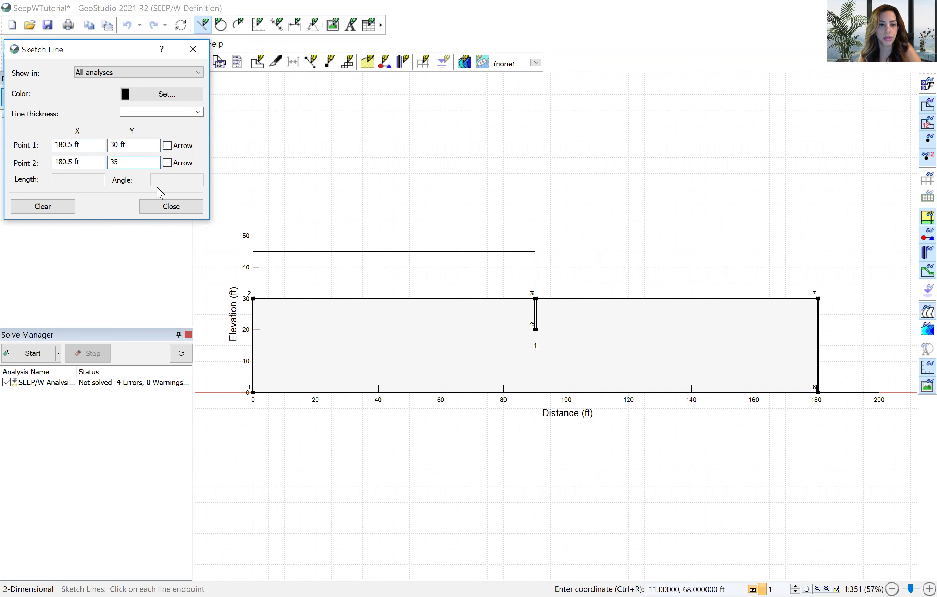
{"action": "left_click", "coordinate": [187, 206]}
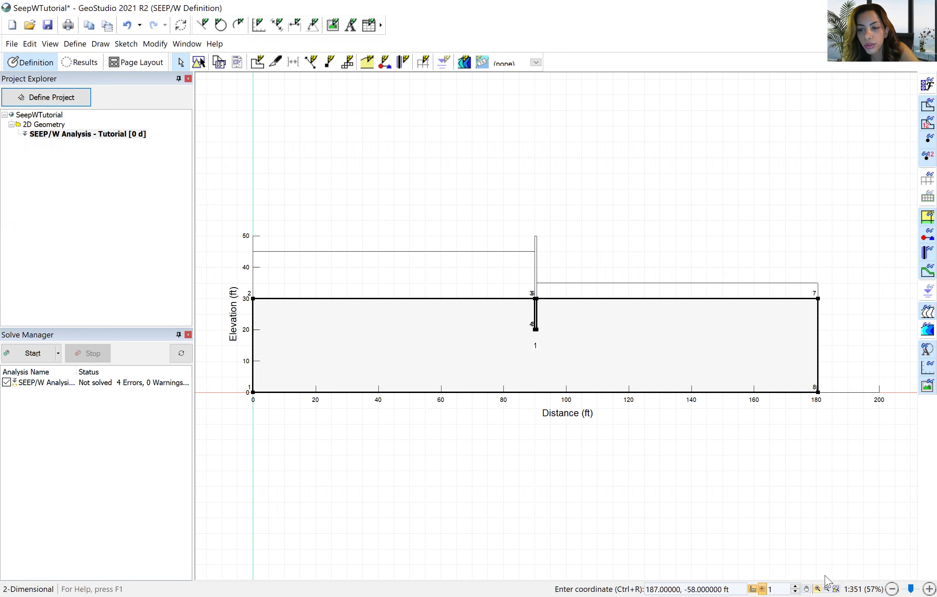
Save the project with the completed wall and water level sketch lines.
{"action": "left_click", "coordinate": [817, 588]}
{"action": "left_click_drag", "start_coordinate": [826, 272], "coordinate": [788, 327]}
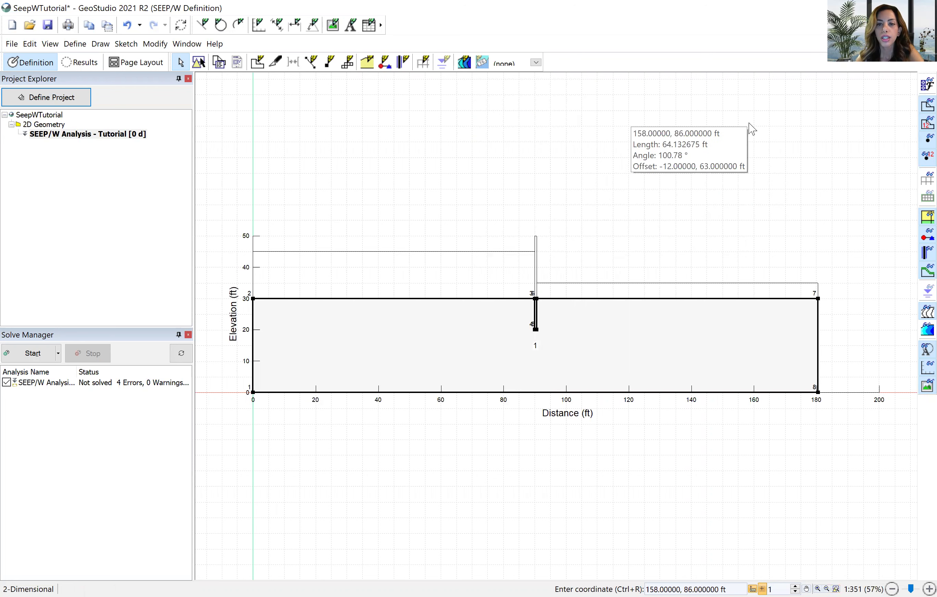
{"action": "left_click", "coordinate": [47, 24]}
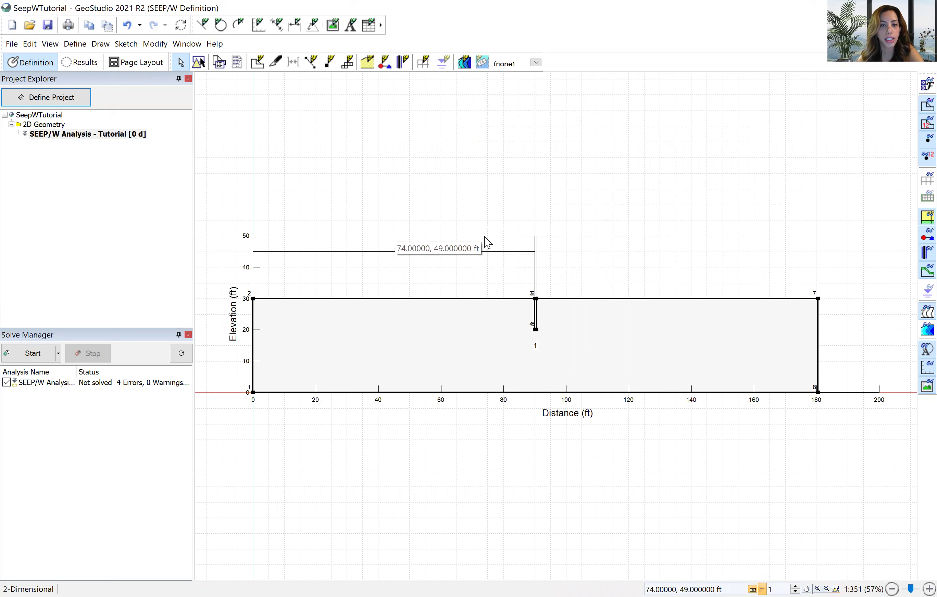
Define a material named Soil using the Saturated Only model with a saturated X-conductivity of 1.64e-4.
{"action": "left_click", "coordinate": [75, 44]}
{"action": "left_click", "coordinate": [96, 159]}
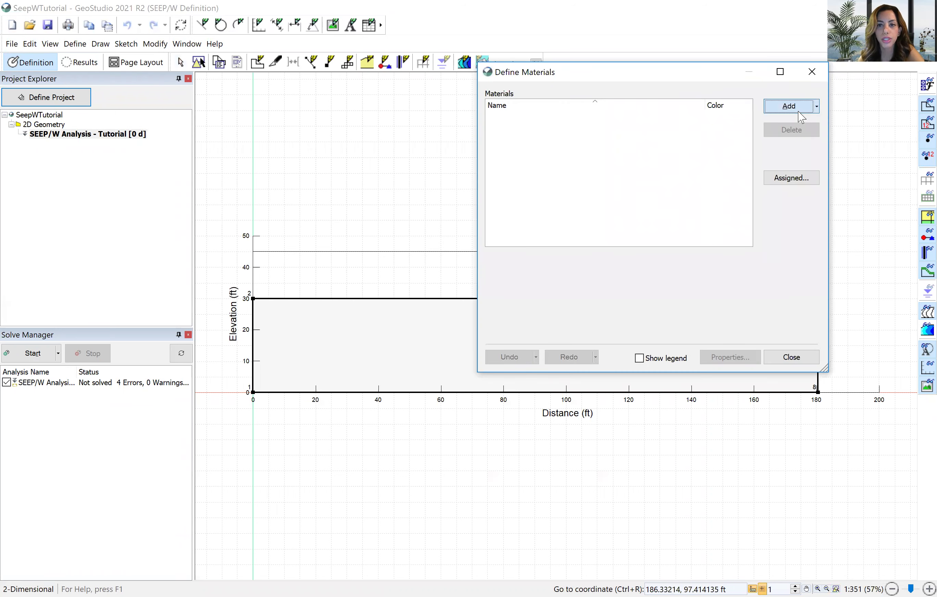
{"action": "left_click", "coordinate": [790, 108]}
{"action": "double_click", "coordinate": [600, 241]}
{"action": "type", "text": "Soil"}
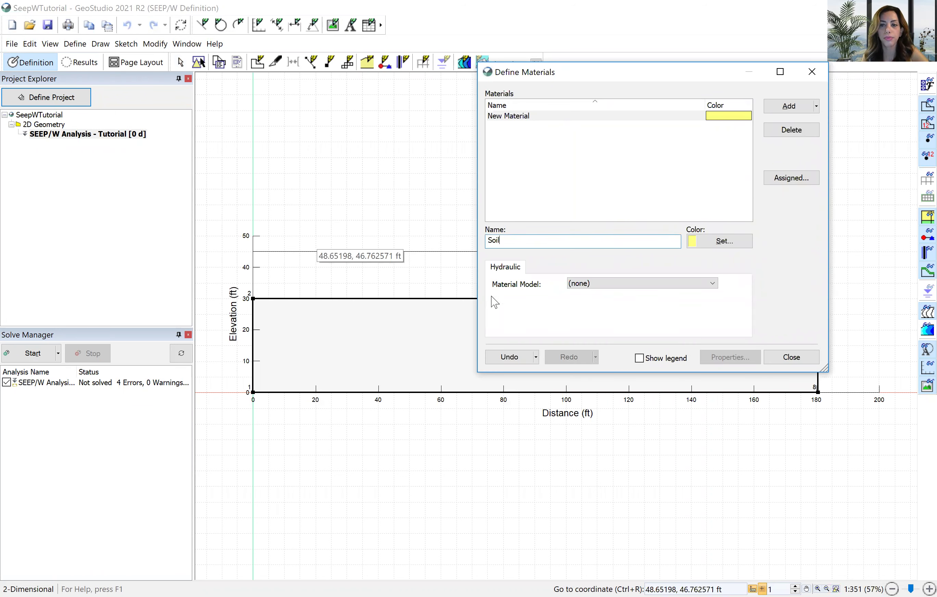
{"action": "left_click", "coordinate": [594, 284]}
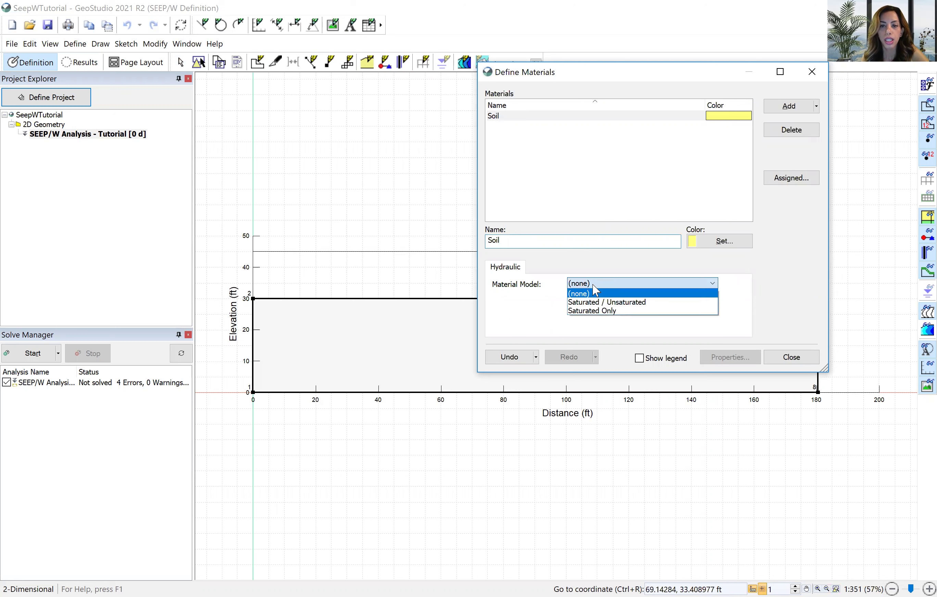
{"action": "left_click", "coordinate": [597, 311]}
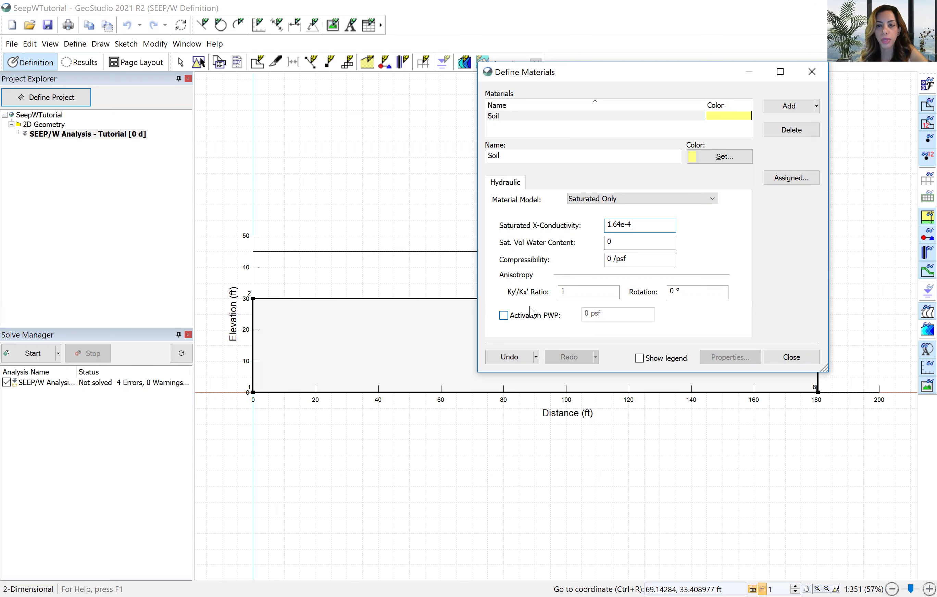
{"action": "left_click", "coordinate": [799, 358]}
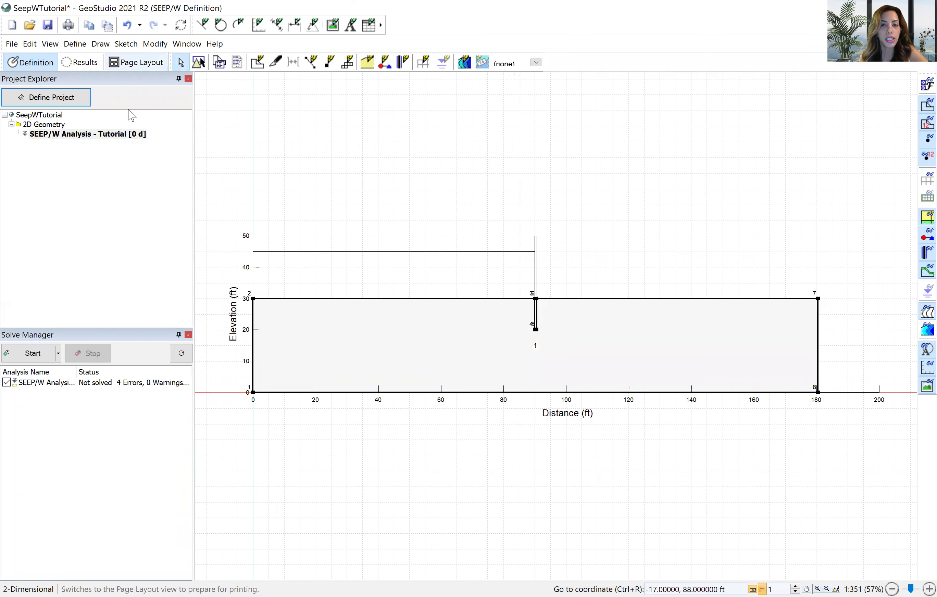
Assign the Soil material to the domain region and save the project.
{"action": "left_click", "coordinate": [99, 44]}
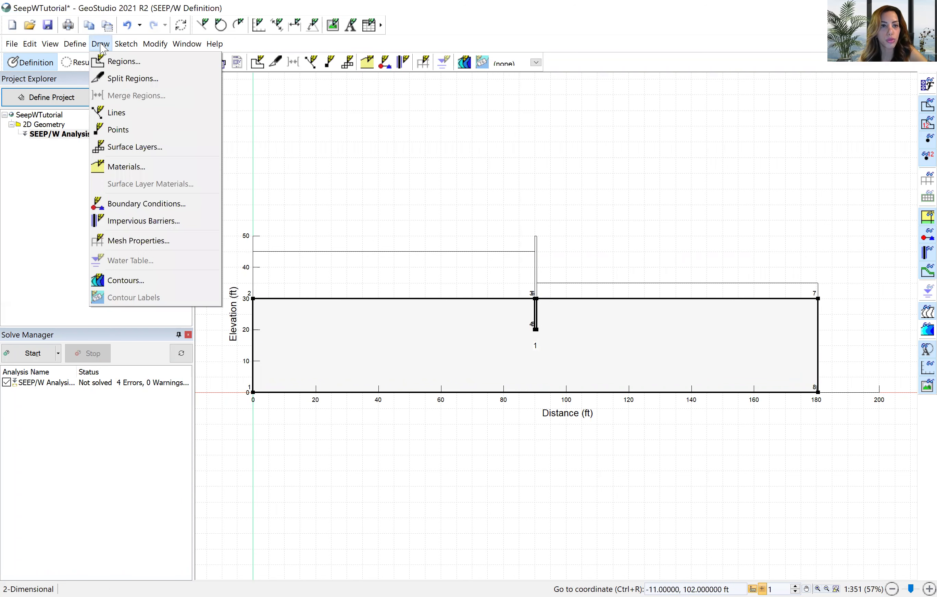
{"action": "left_click", "coordinate": [120, 165]}
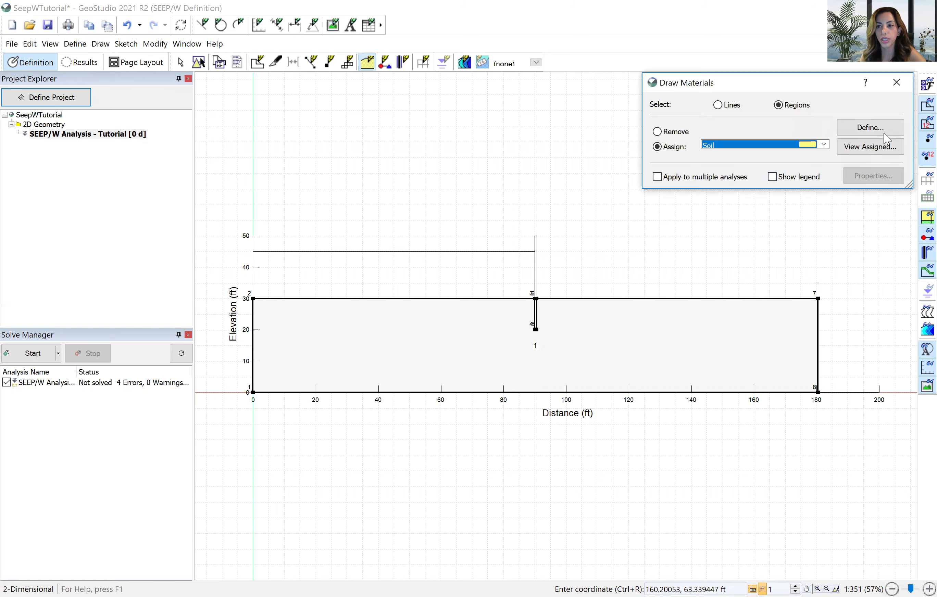
{"action": "left_click", "coordinate": [620, 316]}
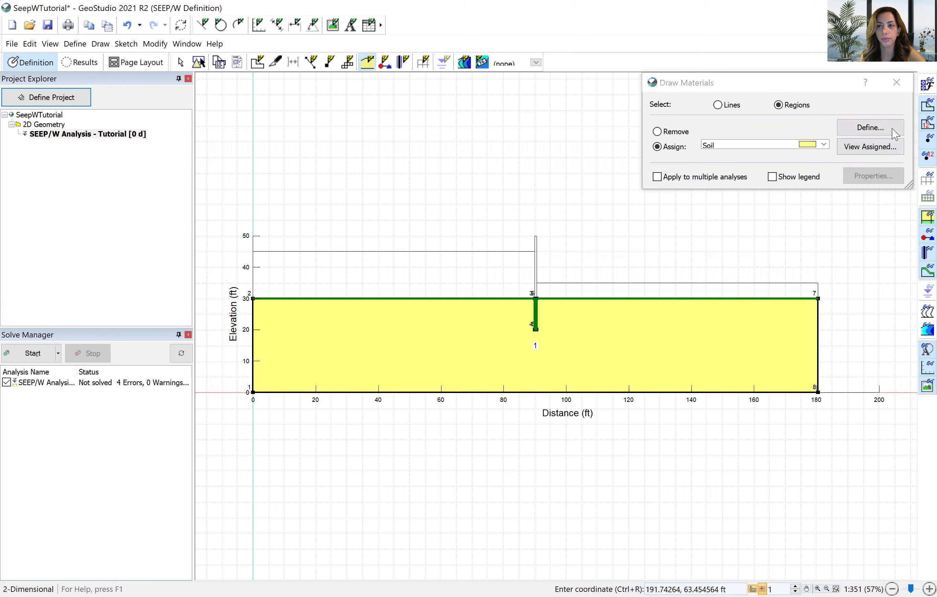
{"action": "left_click", "coordinate": [904, 80]}
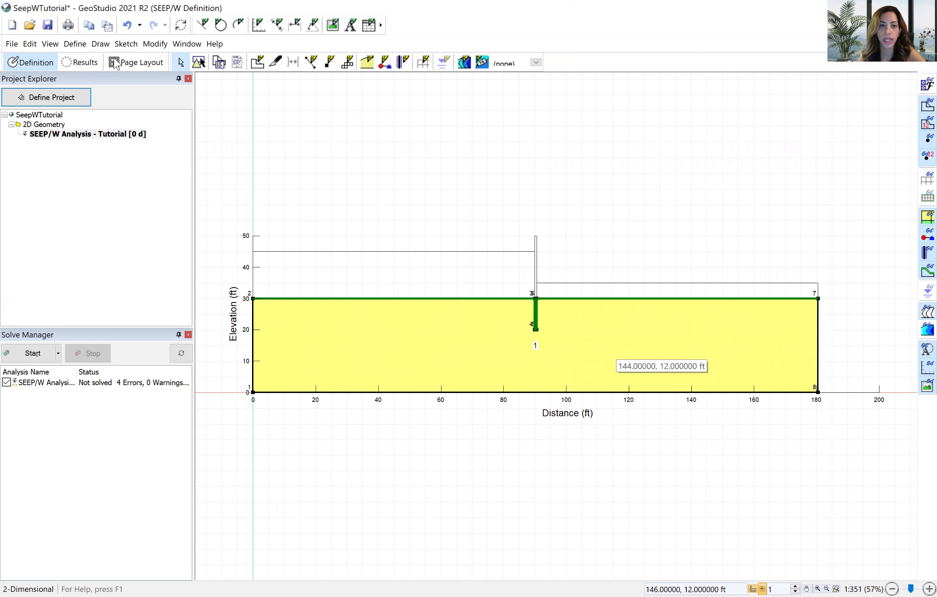
{"action": "left_click", "coordinate": [47, 24]}
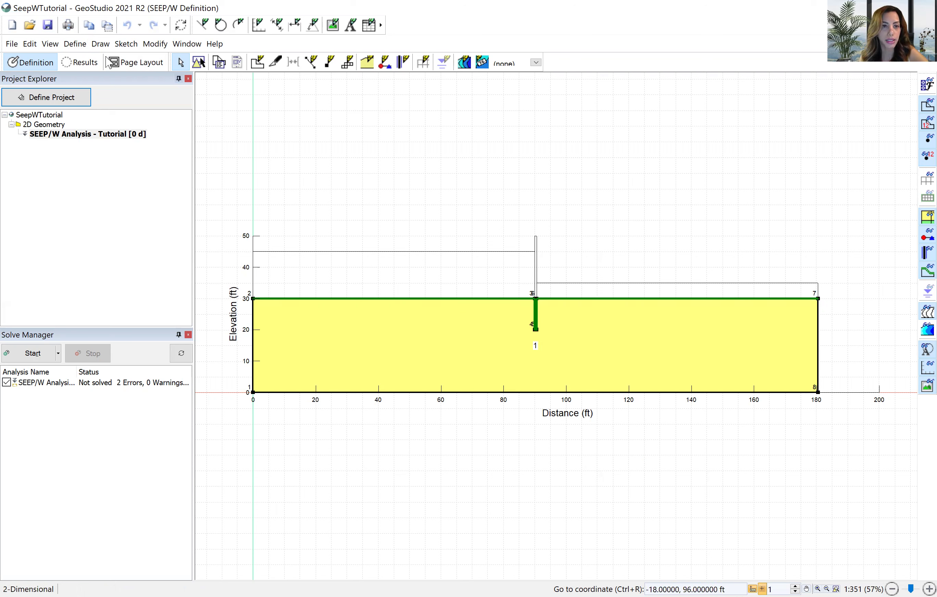
Create a new hydraulic boundary condition named Upstream.
{"action": "left_click", "coordinate": [75, 43]}
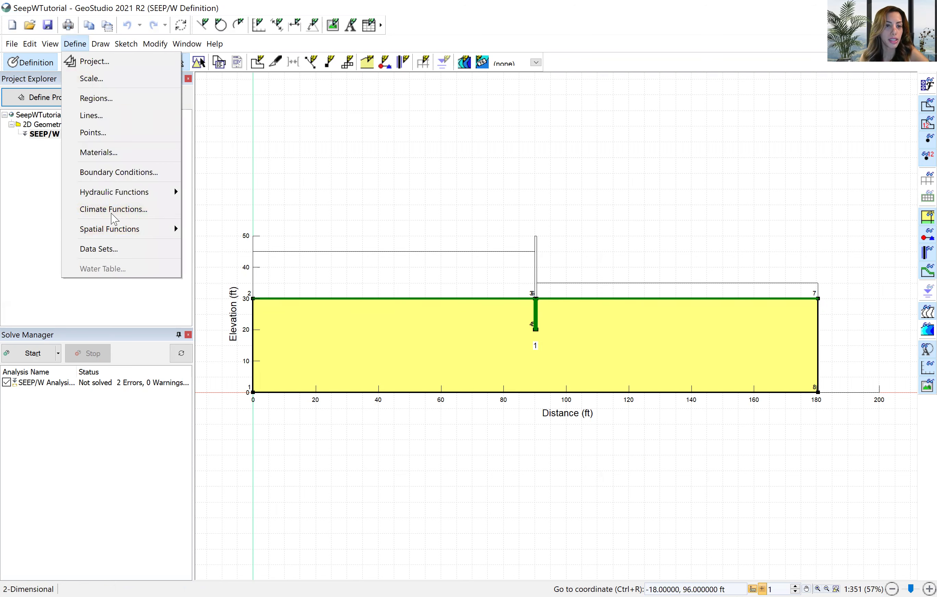
{"action": "left_click", "coordinate": [114, 173]}
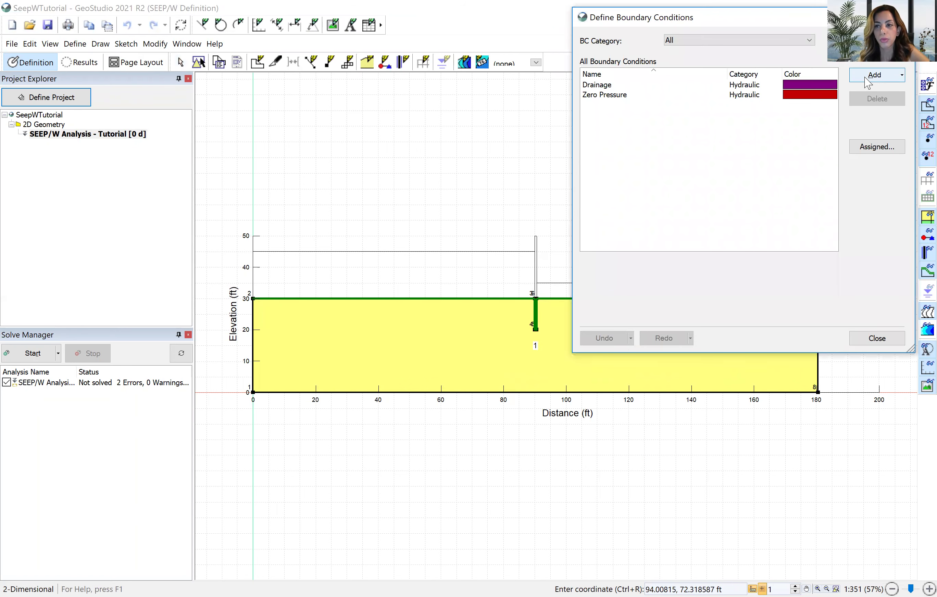
{"action": "left_click", "coordinate": [874, 74]}
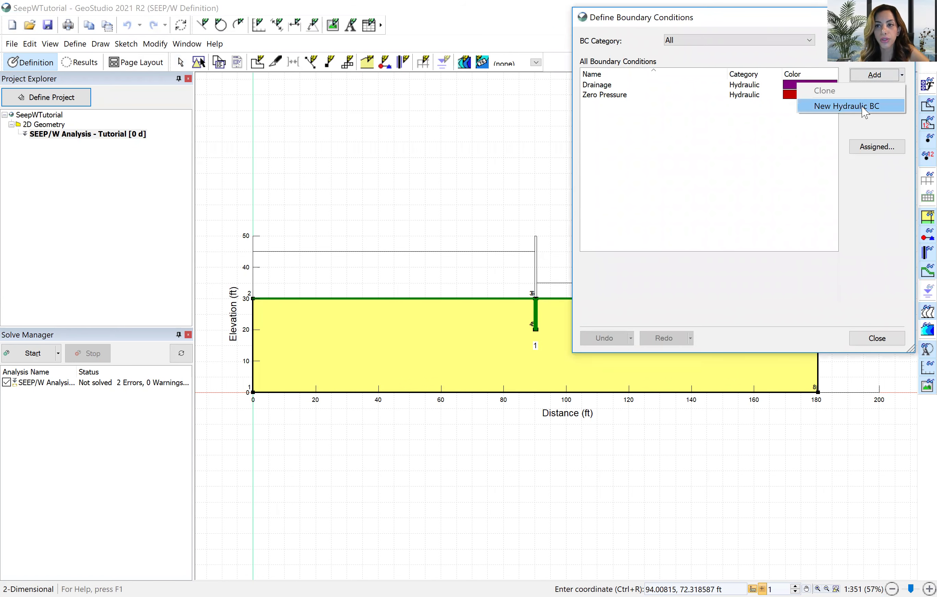
{"action": "left_click", "coordinate": [846, 104]}
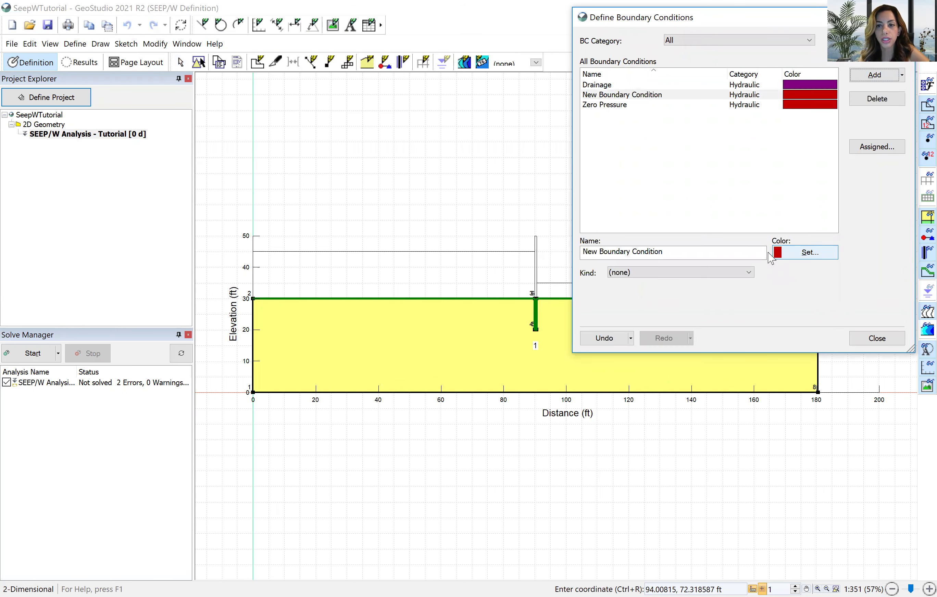
{"action": "triple_click", "coordinate": [737, 251]}
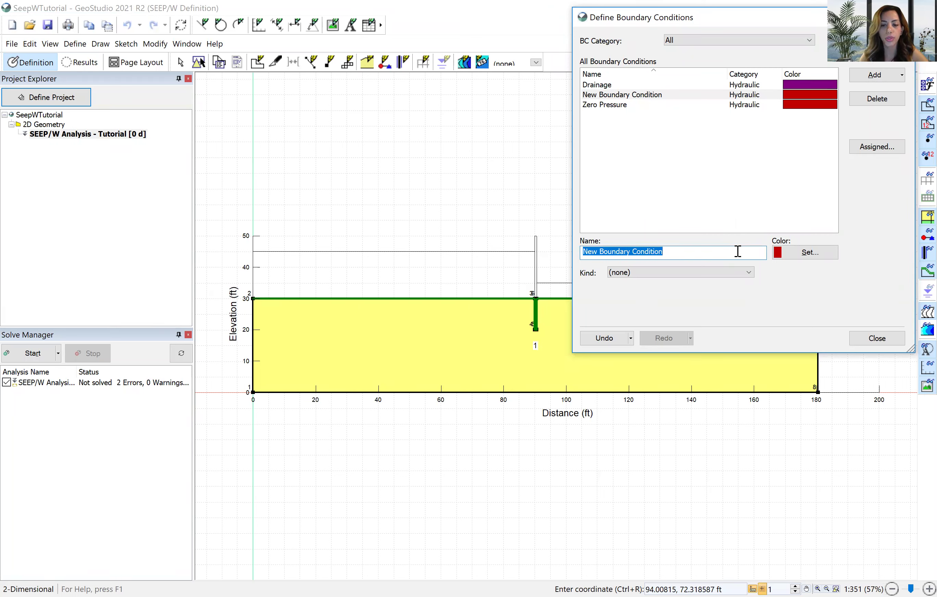
{"action": "type", "text": "Upstream"}
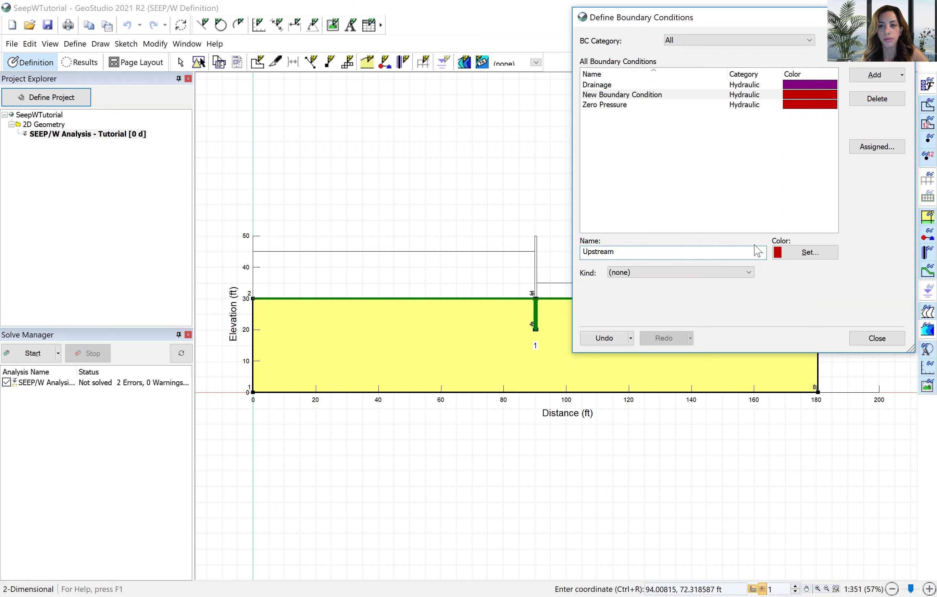
Set the Upstream boundary condition's kind to Water Total Head with a constant value of 45 ft.
{"action": "left_click", "coordinate": [747, 272]}
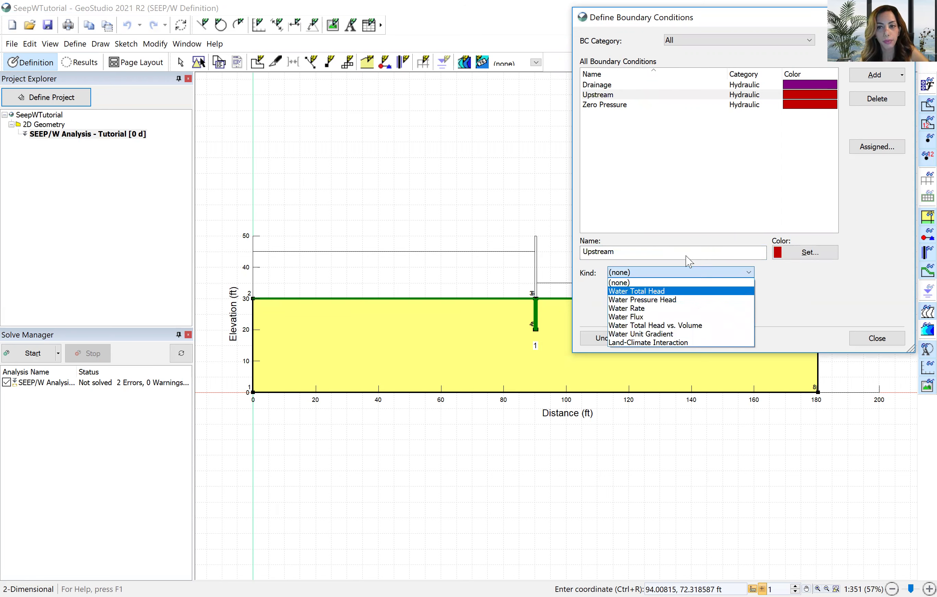
{"action": "left_click", "coordinate": [683, 291]}
{"action": "left_click", "coordinate": [669, 235]}
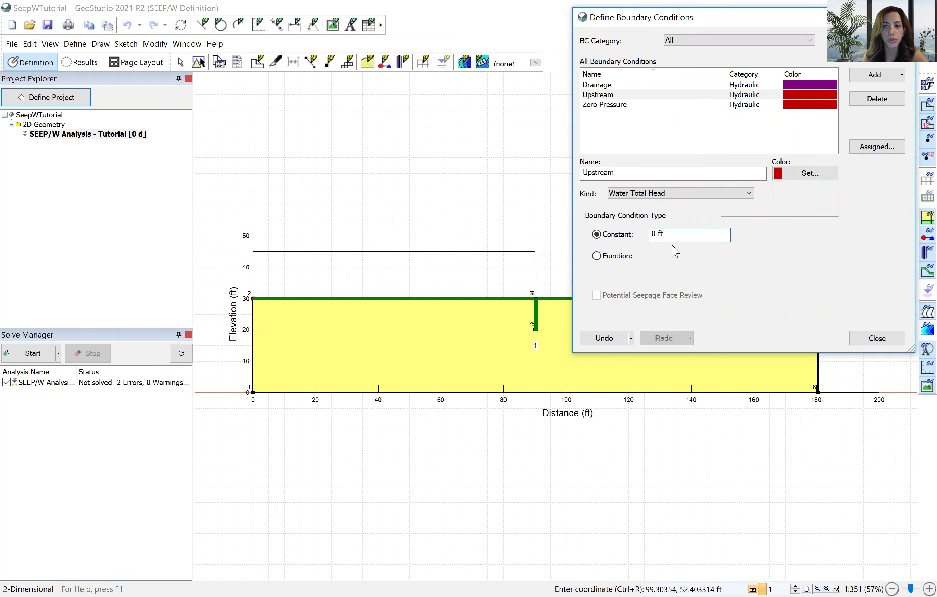
{"action": "double_click", "coordinate": [664, 235]}
{"action": "type", "text": "45"}
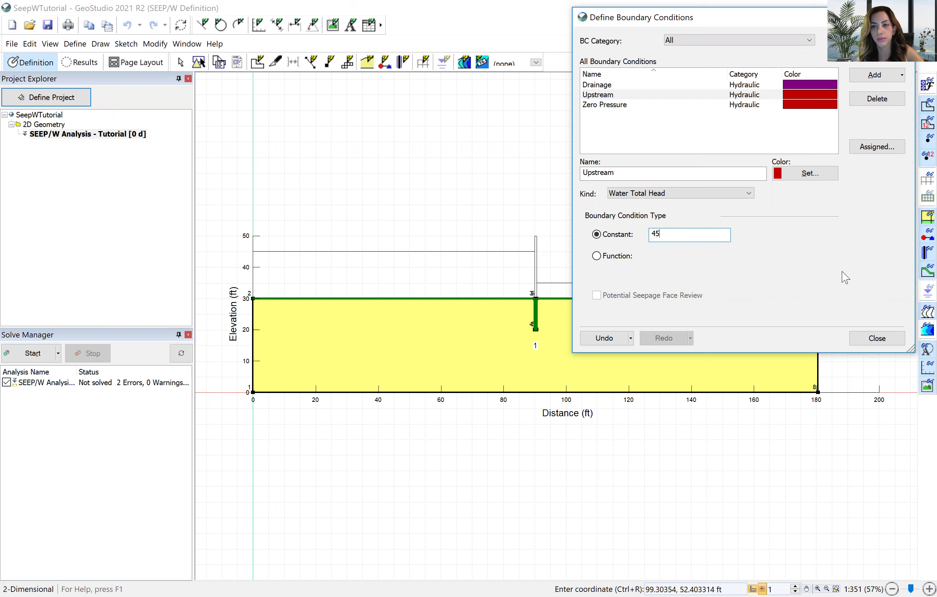
Change the Upstream boundary condition's display color to sky blue.
{"action": "left_click", "coordinate": [834, 177]}
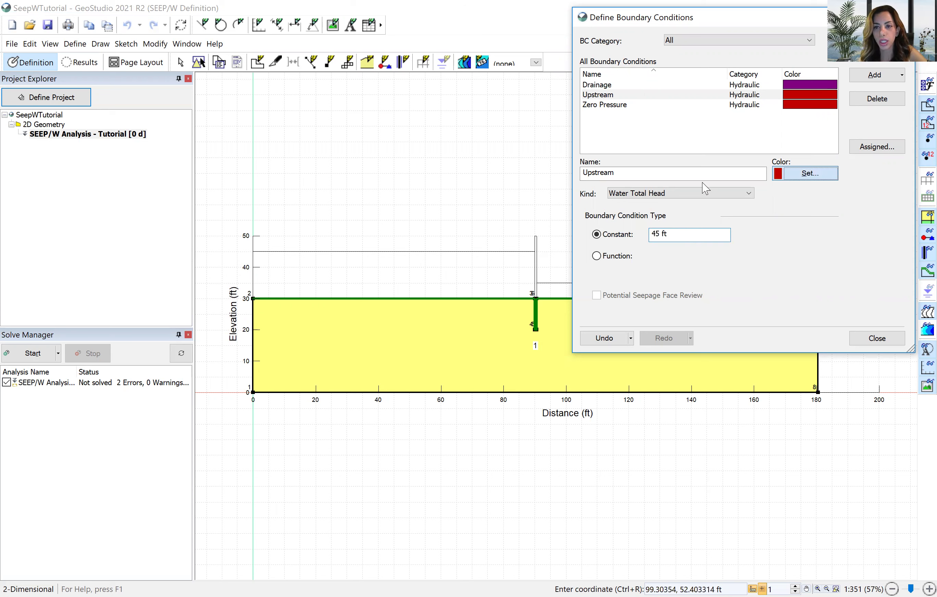
{"action": "left_click", "coordinate": [683, 163]}
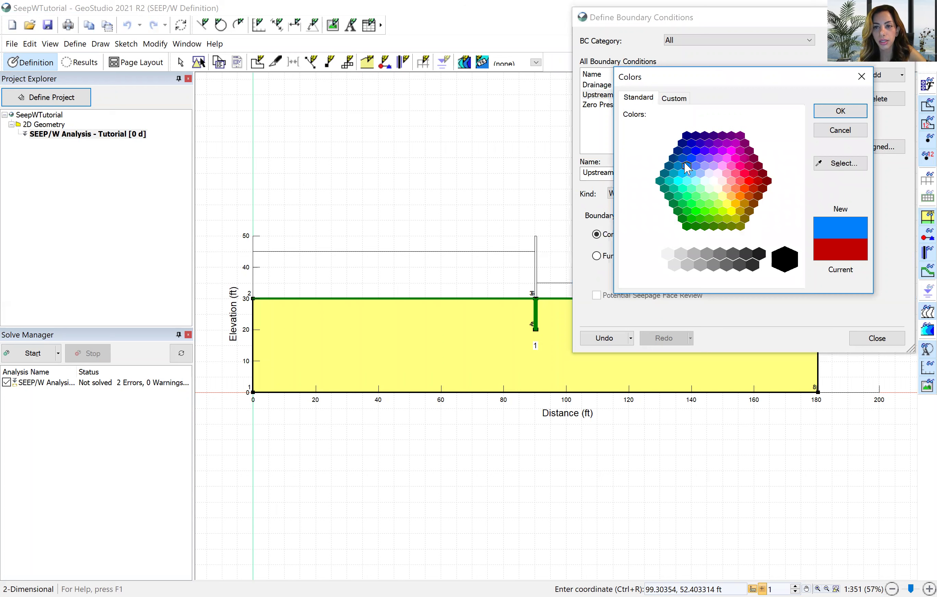
{"action": "left_click", "coordinate": [683, 173]}
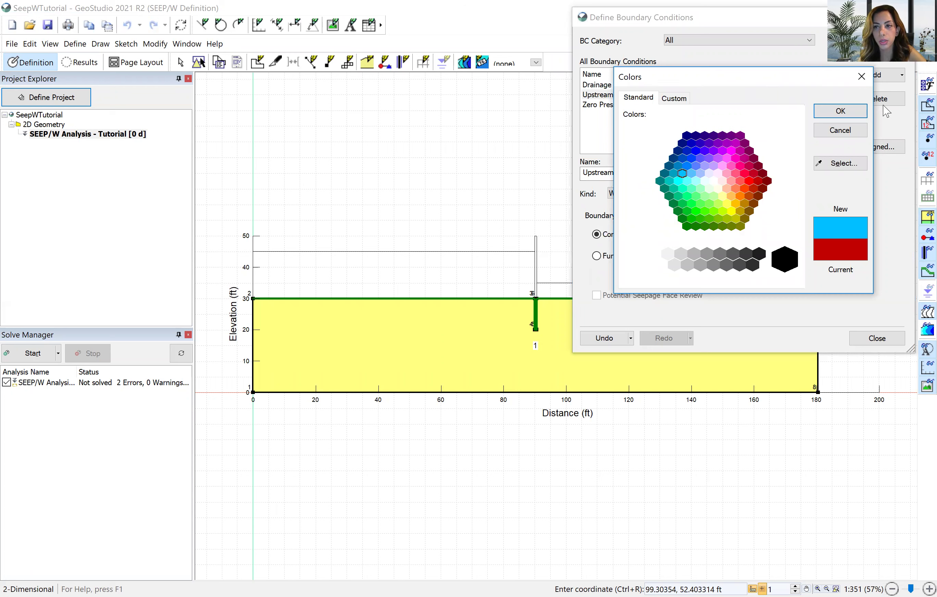
{"action": "left_click", "coordinate": [846, 114]}
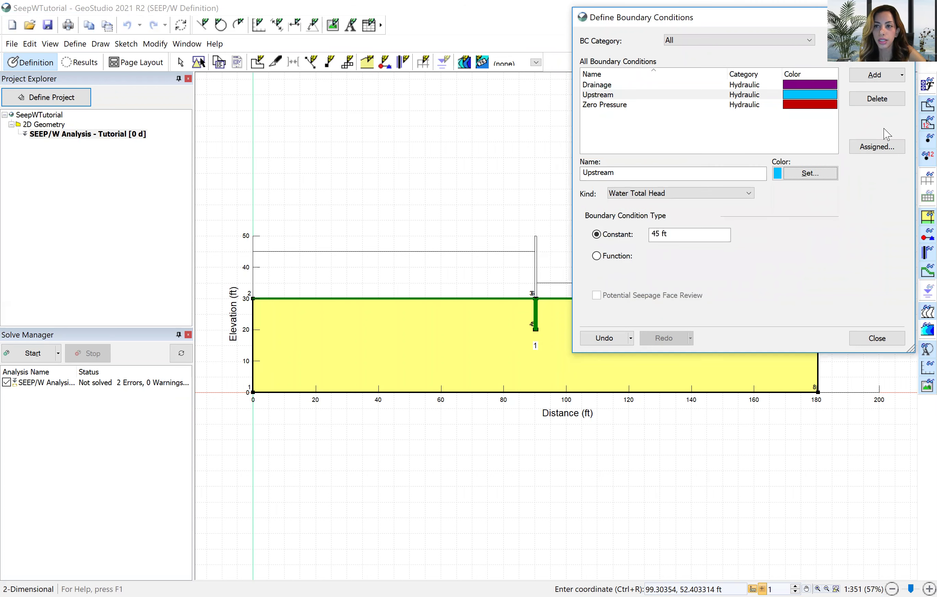
Clone the Upstream boundary condition, name the copy Downstream and set its constant water total head to 35 ft.
{"action": "left_click", "coordinate": [880, 79]}
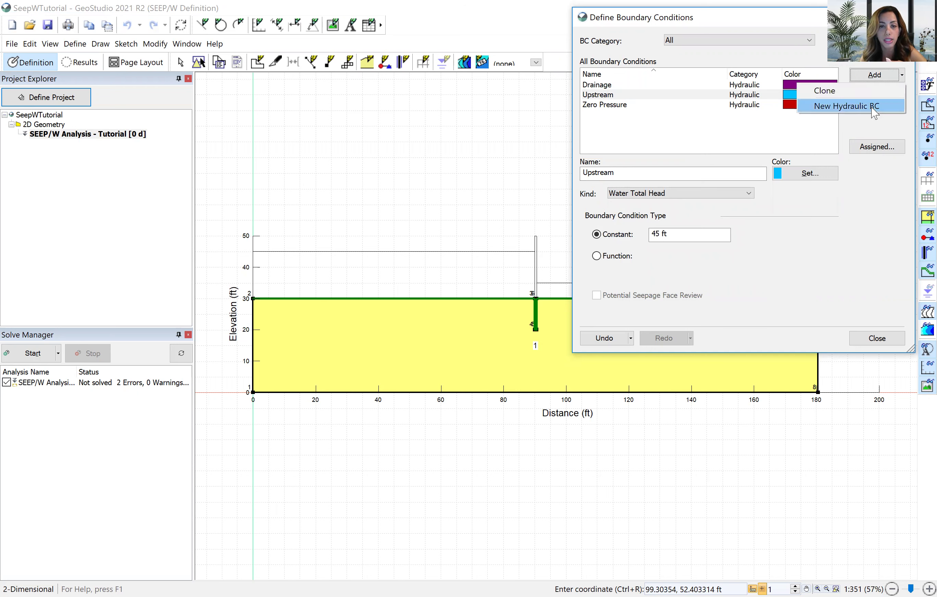
{"action": "left_click", "coordinate": [864, 90]}
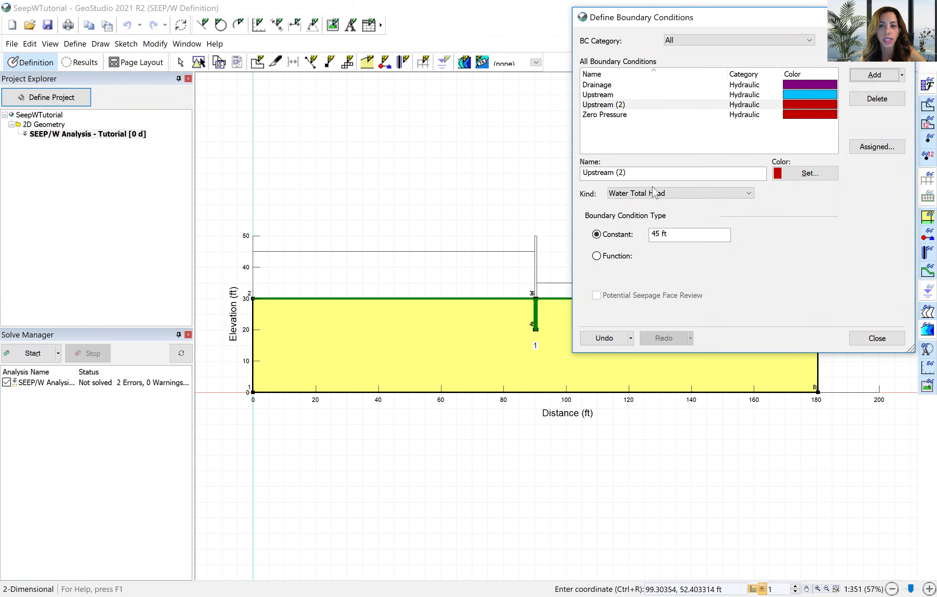
{"action": "left_click_drag", "start_coordinate": [644, 175], "coordinate": [543, 175]}
{"action": "type", "text": "Downstream"}
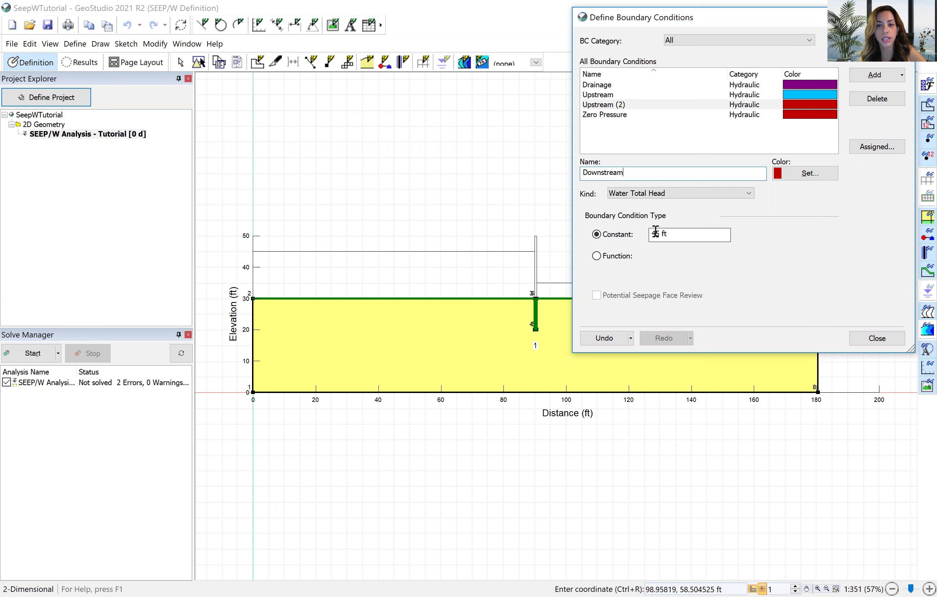
{"action": "left_click", "coordinate": [654, 233]}
{"action": "key", "text": "BackSpace"}
{"action": "type", "text": "3"}
Change the Downstream boundary condition's color to light cyan, finish defining boundary conditions and save the project.
{"action": "left_click", "coordinate": [810, 173]}
{"action": "left_click", "coordinate": [677, 181]}
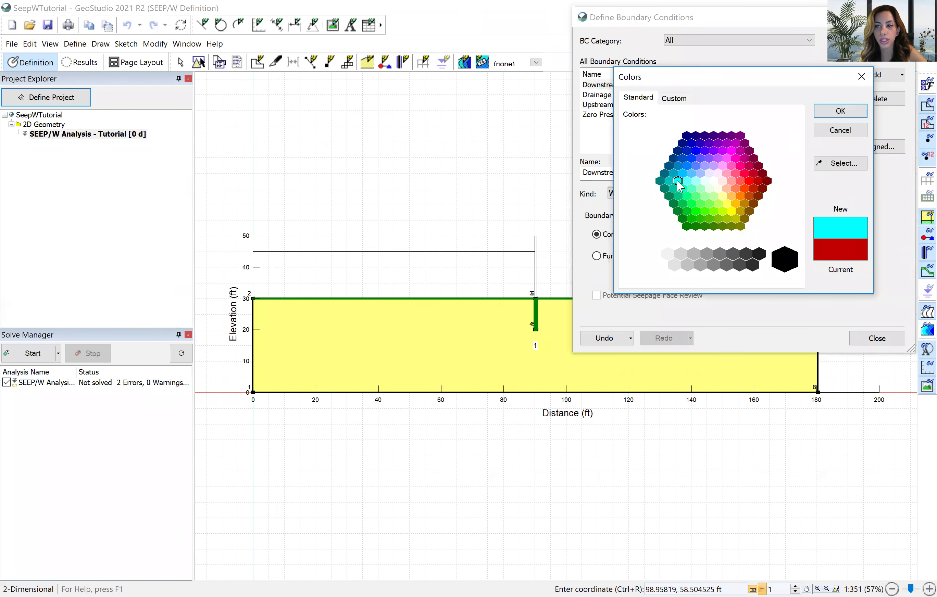
{"action": "left_click", "coordinate": [686, 180]}
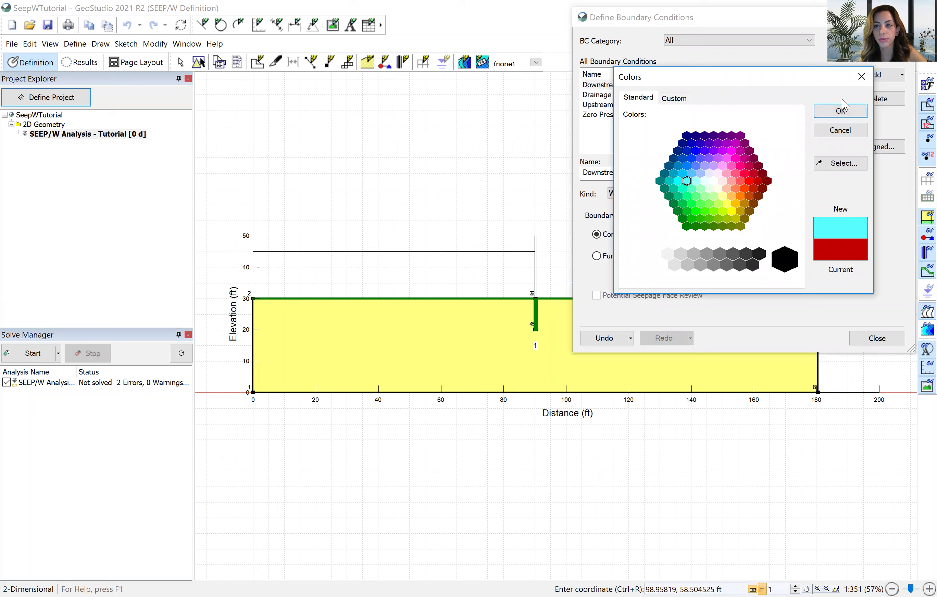
{"action": "left_click", "coordinate": [840, 115]}
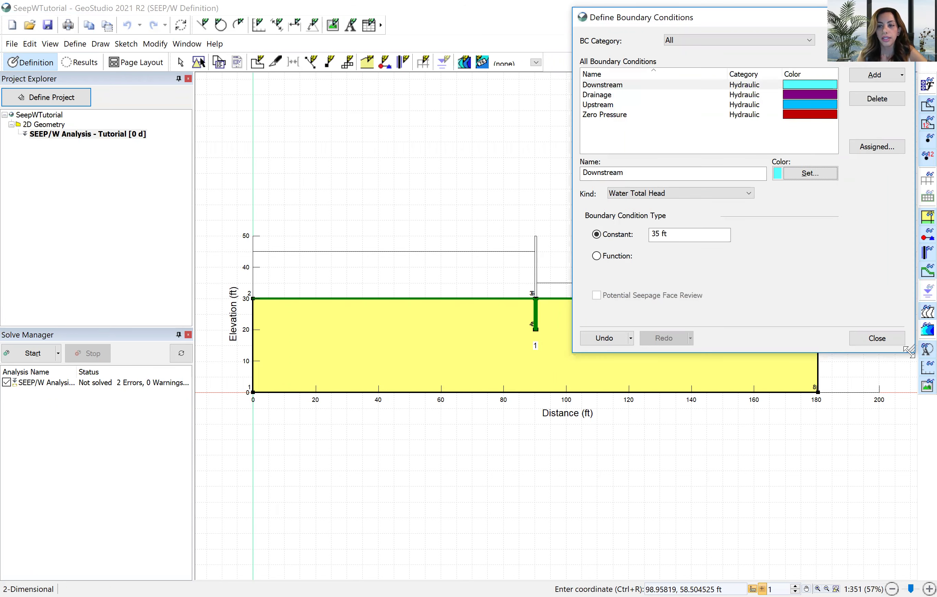
{"action": "left_click", "coordinate": [876, 338]}
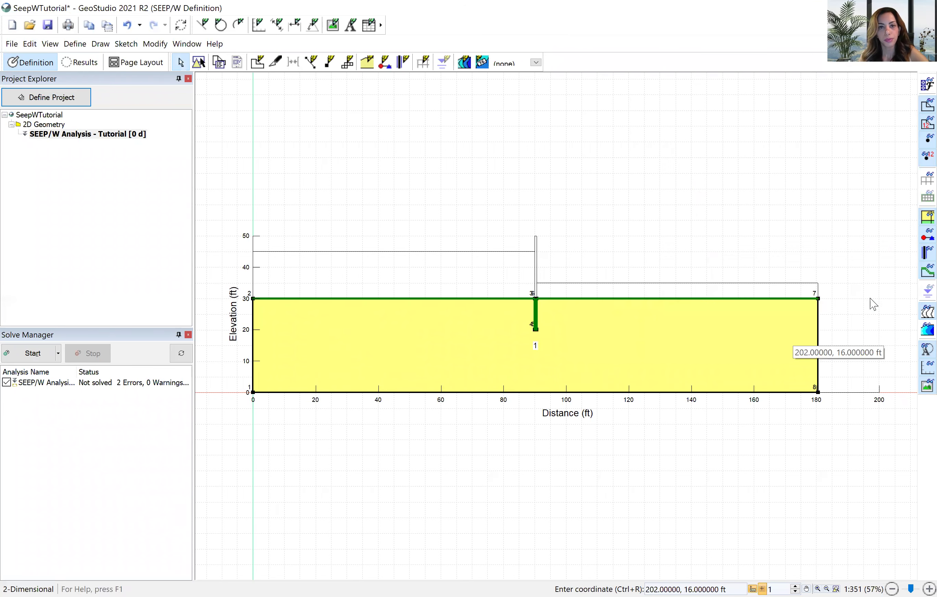
{"action": "left_click", "coordinate": [48, 25]}
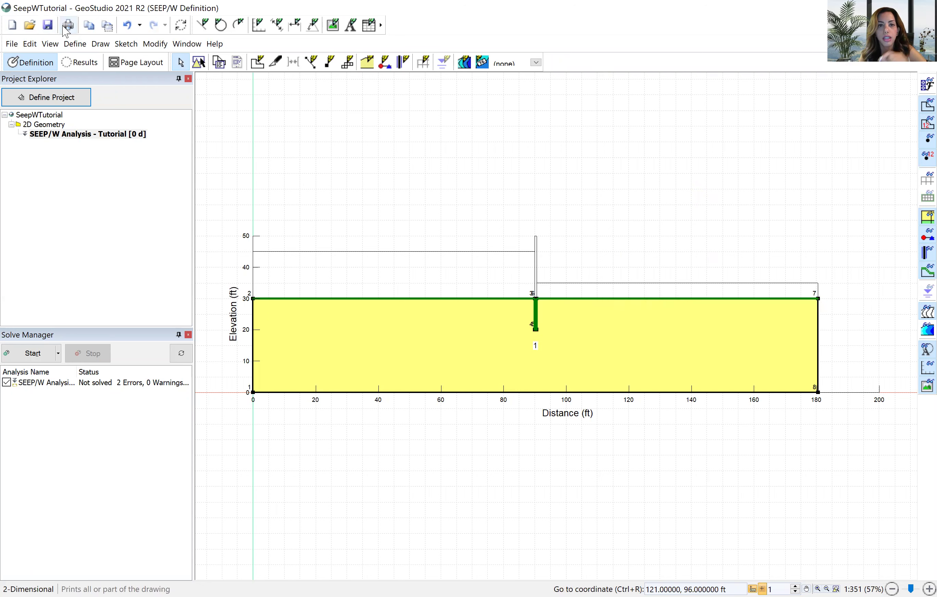
Assign the Upstream boundary condition to the ground surface line on the upstream side of the wall.
{"action": "left_click", "coordinate": [101, 44]}
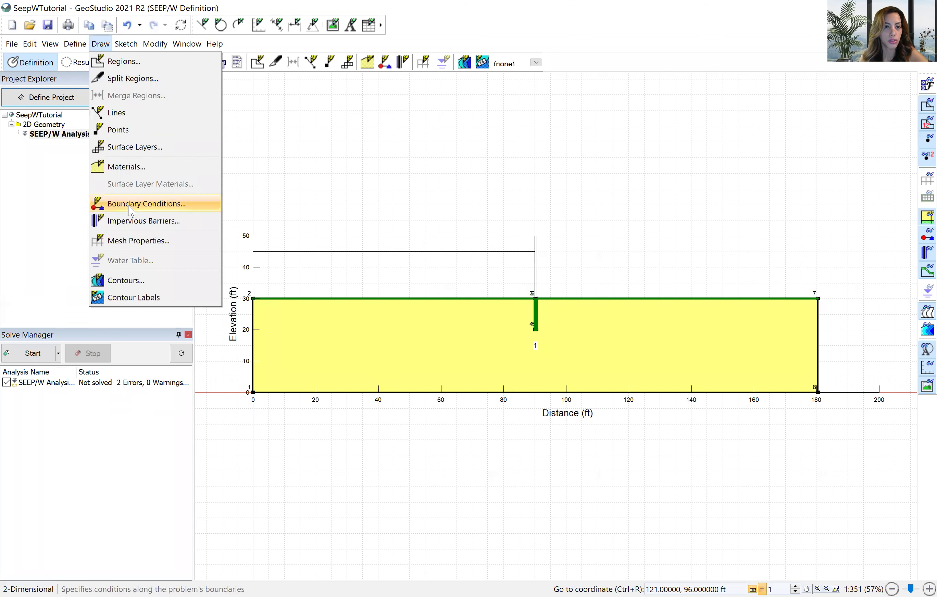
{"action": "key", "text": "Return"}
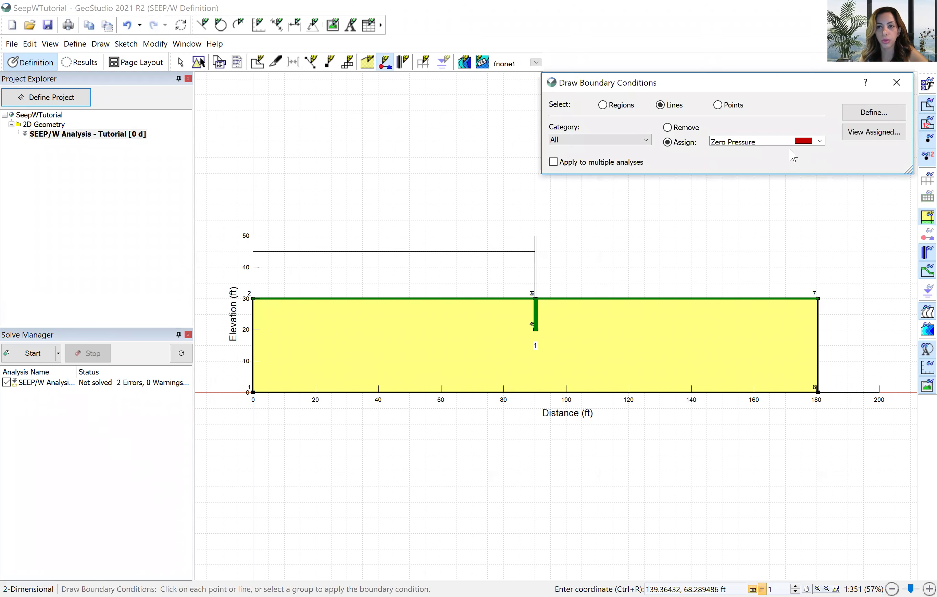
{"action": "left_click", "coordinate": [821, 142]}
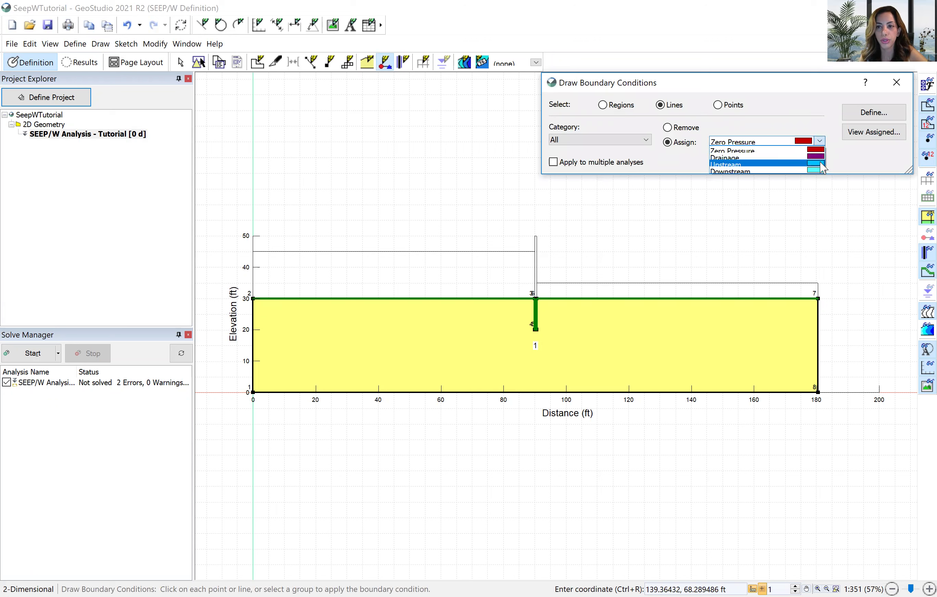
{"action": "left_click", "coordinate": [820, 160]}
{"action": "left_click", "coordinate": [497, 299]}
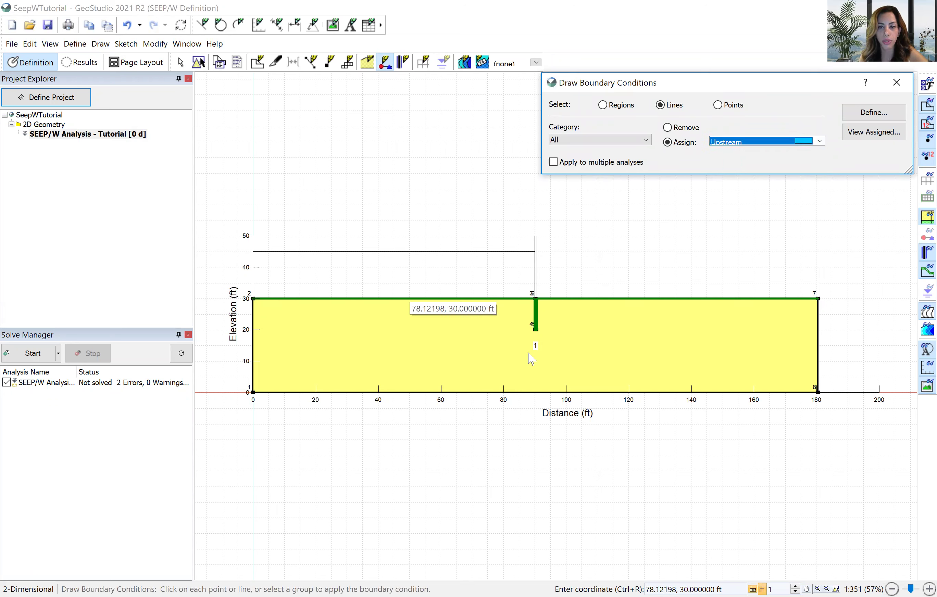
Assign the Downstream boundary condition to the ground surface line between the wall and the downstream end, and save the project.
{"action": "left_click", "coordinate": [819, 141]}
{"action": "left_click", "coordinate": [815, 170]}
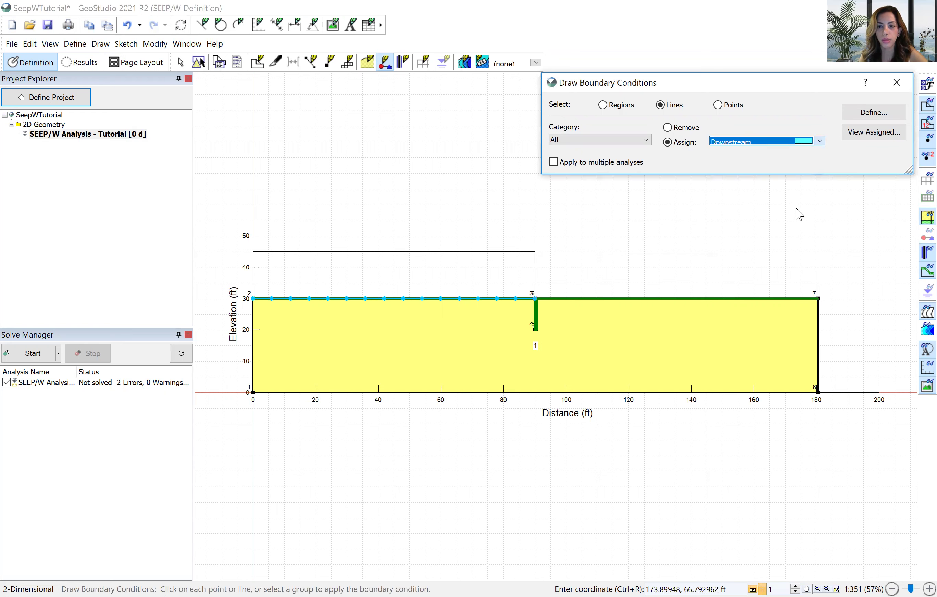
{"action": "left_click", "coordinate": [736, 301]}
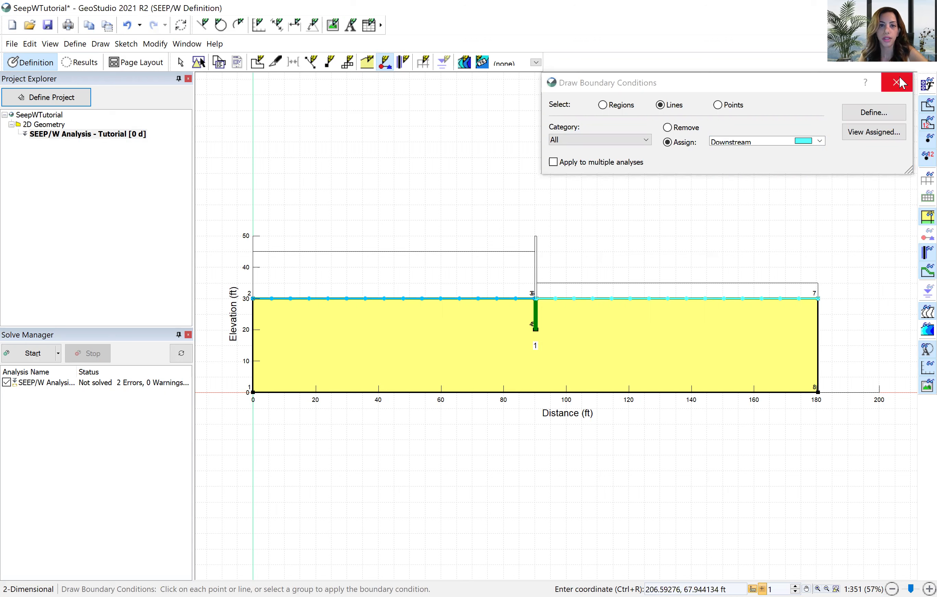
{"action": "left_click", "coordinate": [48, 25]}
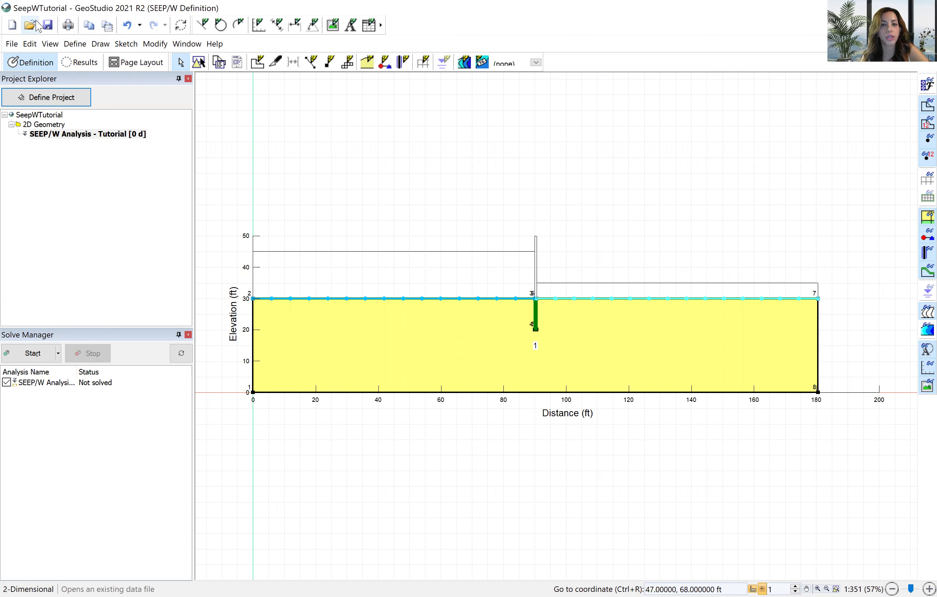
Set the mesh's approximate global element size to 3 ft and regenerate the mesh.
{"action": "left_click", "coordinate": [70, 45]}
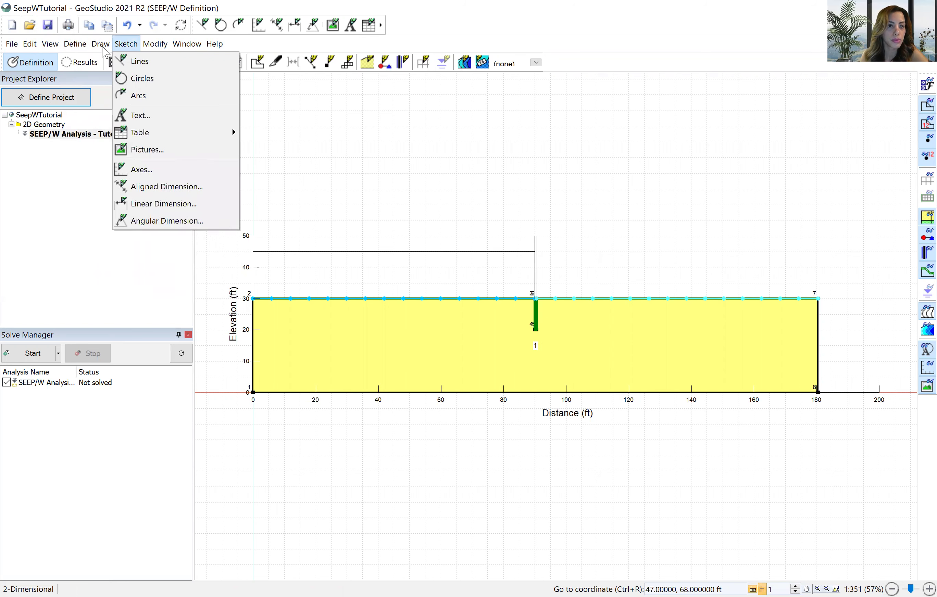
{"action": "mouse_move", "coordinate": [101, 44]}
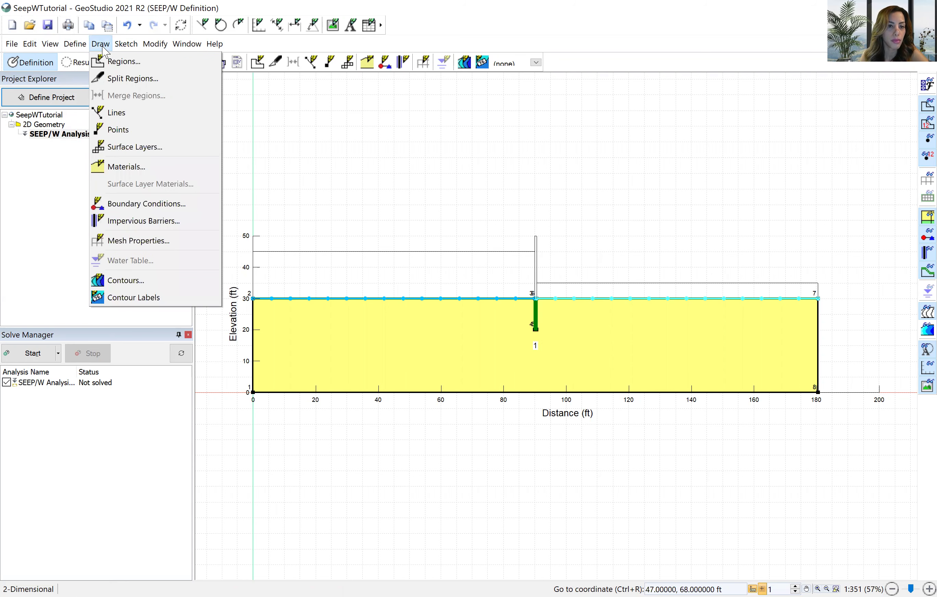
{"action": "left_click", "coordinate": [131, 242]}
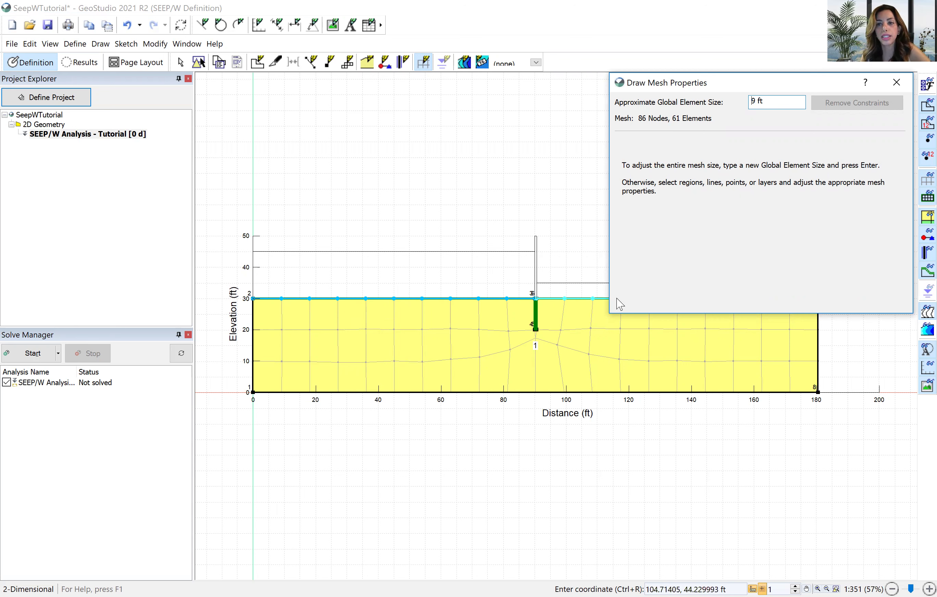
{"action": "double_click", "coordinate": [752, 102]}
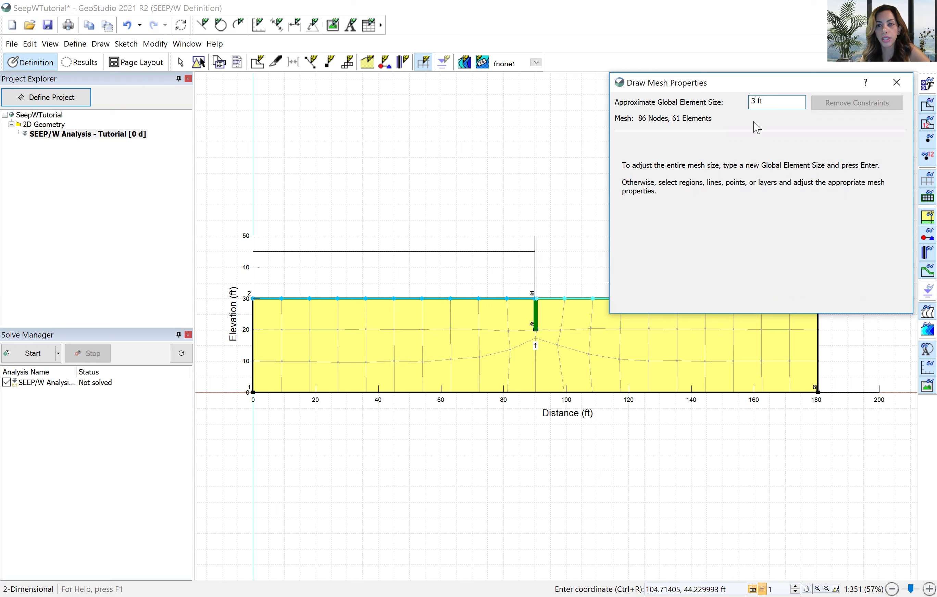
{"action": "key", "text": "Return"}
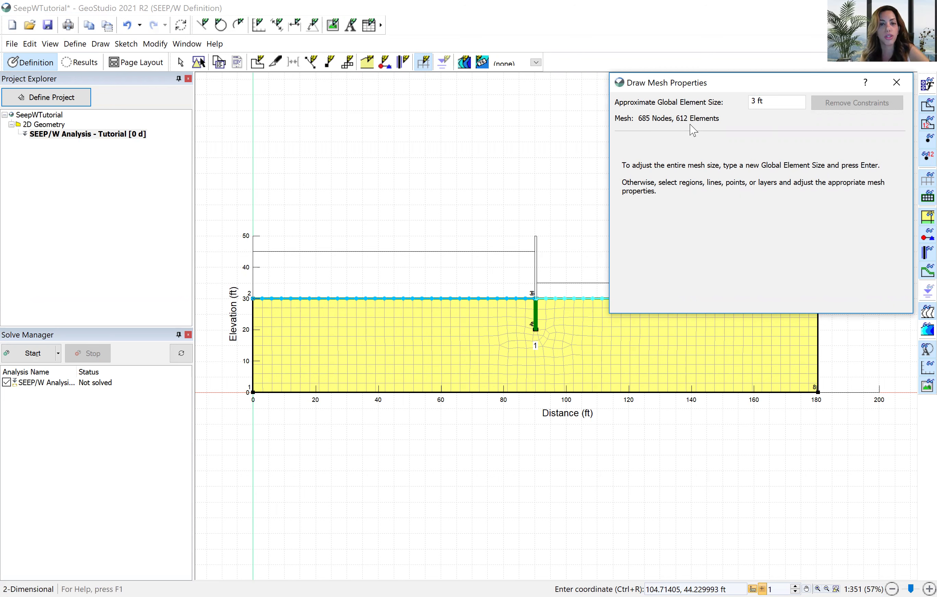
Set the mesh's approximate global element size to 3.5 ft, finish the mesh properties and save the project.
{"action": "left_click", "coordinate": [752, 101]}
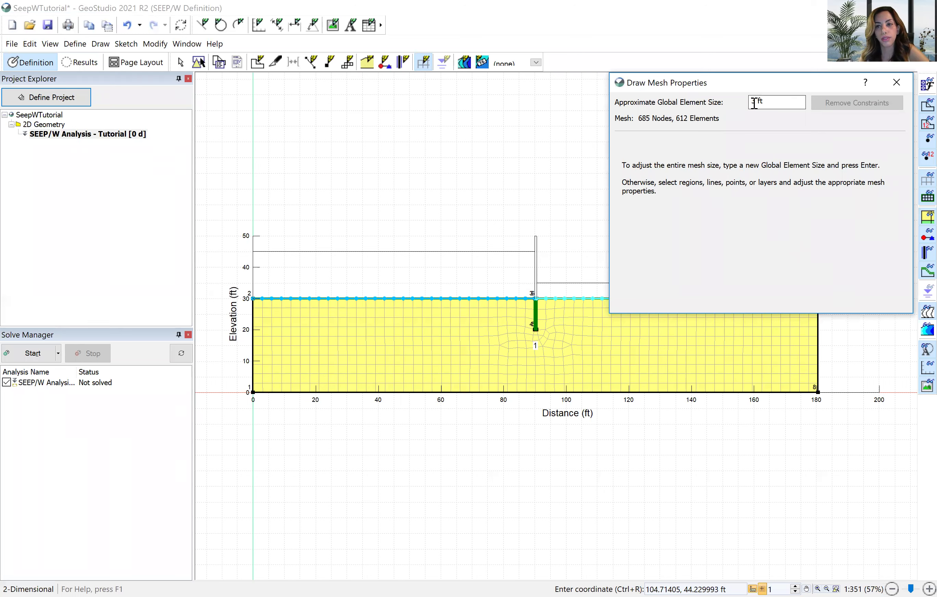
{"action": "key", "text": "Right"}
{"action": "type", "text": ".5"}
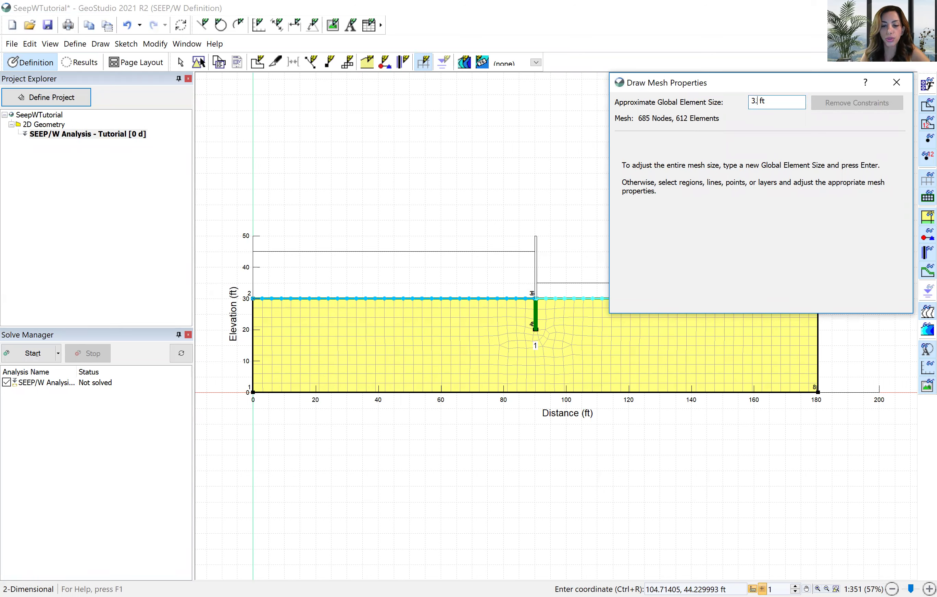
{"action": "key", "text": "Return"}
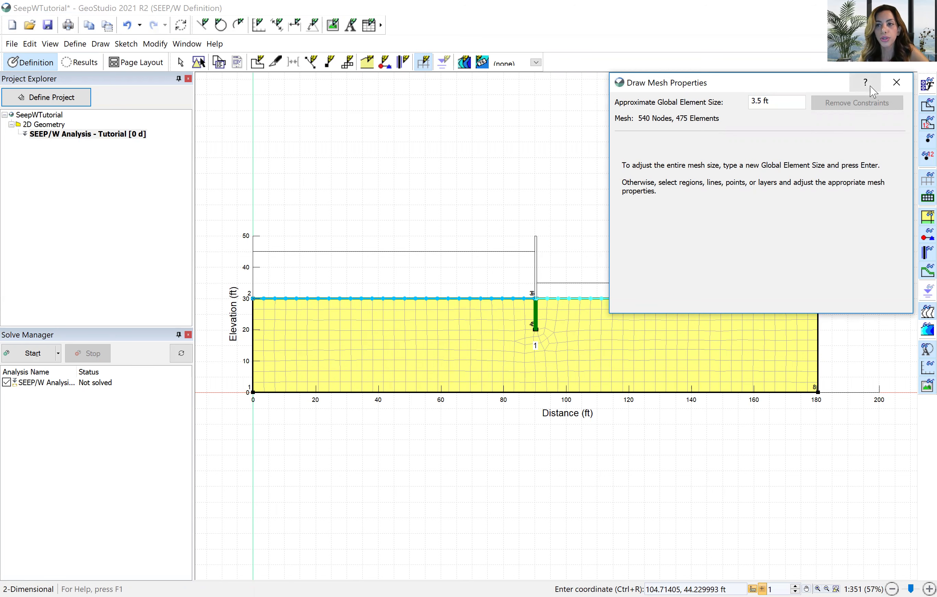
{"action": "left_click", "coordinate": [898, 81]}
{"action": "left_click", "coordinate": [47, 24]}
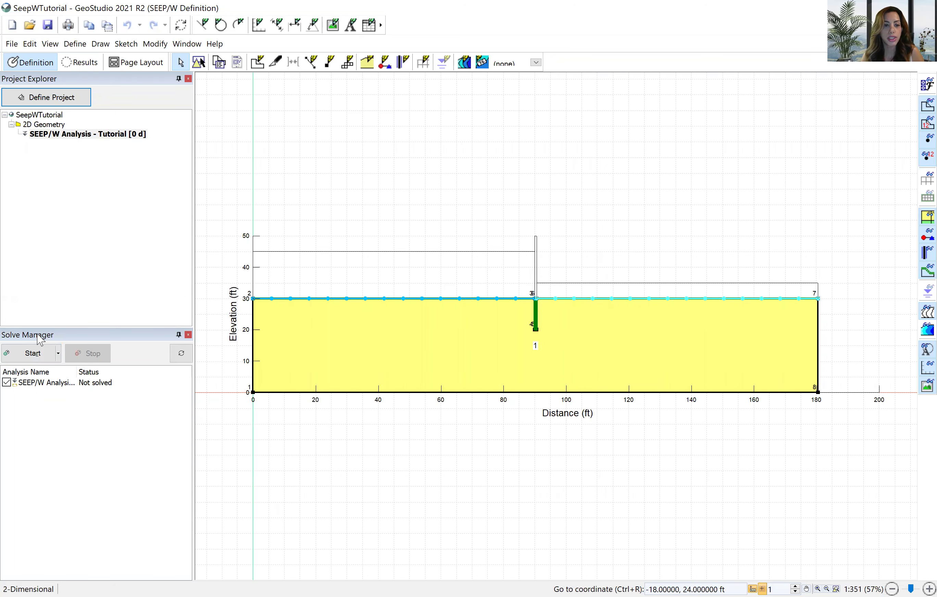
Solve the SEEP/W analysis and hide the flow vectors in the results view.
{"action": "left_click", "coordinate": [41, 358]}
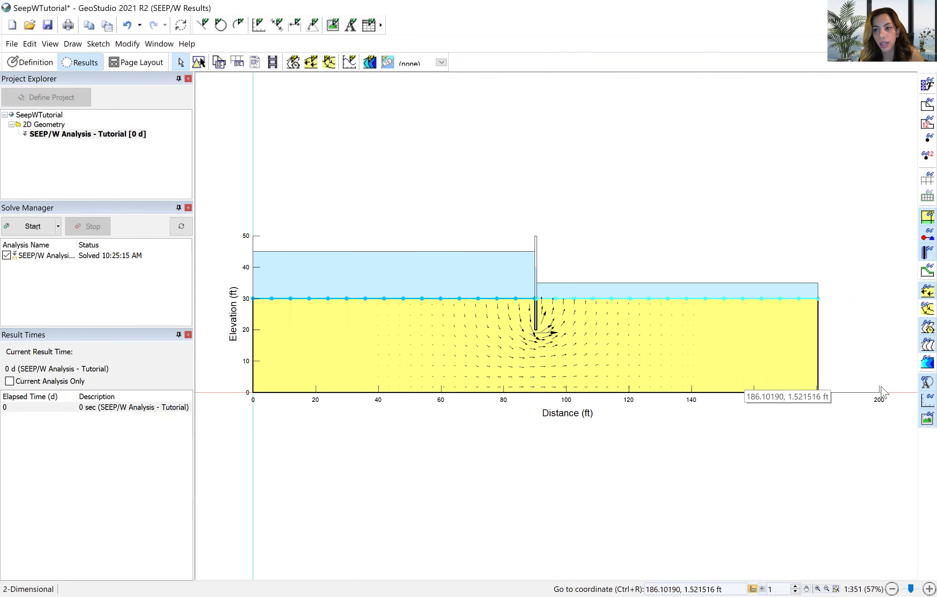
{"action": "left_click", "coordinate": [916, 294]}
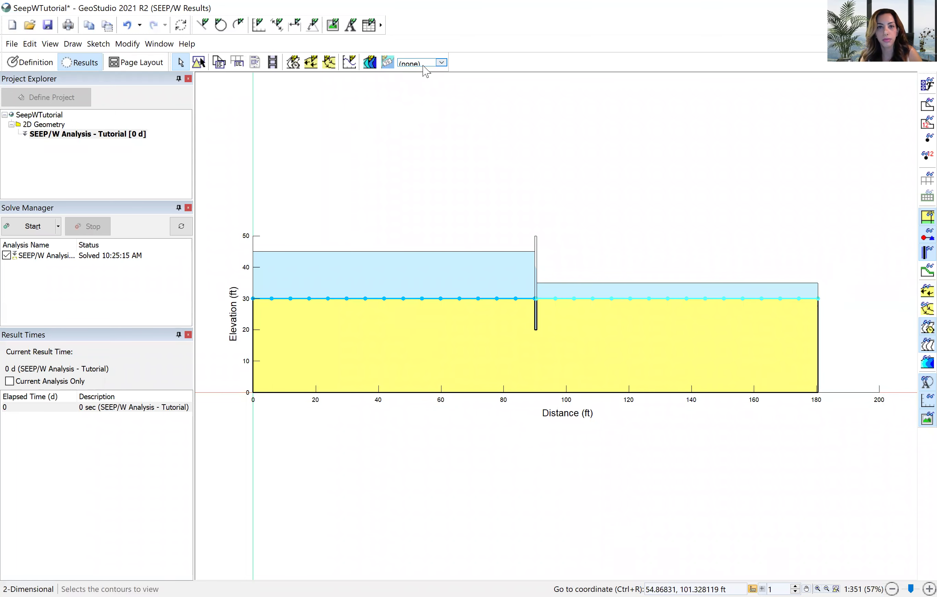
Look at the water flux vector settings and toggle the vector display on and off.
{"action": "left_click", "coordinate": [312, 63]}
{"action": "left_click", "coordinate": [735, 201]}
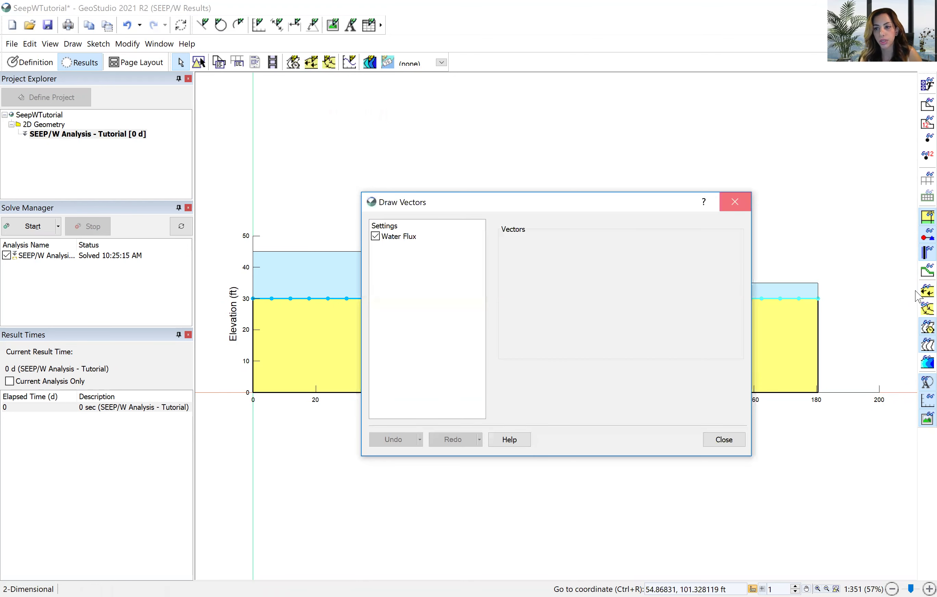
{"action": "left_click", "coordinate": [921, 291]}
{"action": "left_click", "coordinate": [920, 291]}
{"action": "left_click", "coordinate": [916, 293]}
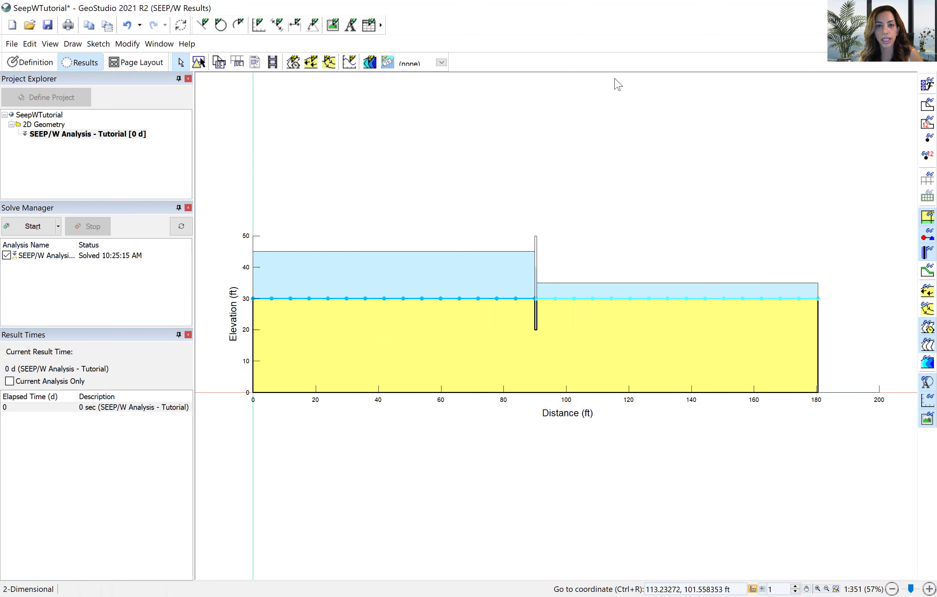
Display the Water Total Head contours over the soil region.
{"action": "left_click", "coordinate": [442, 63]}
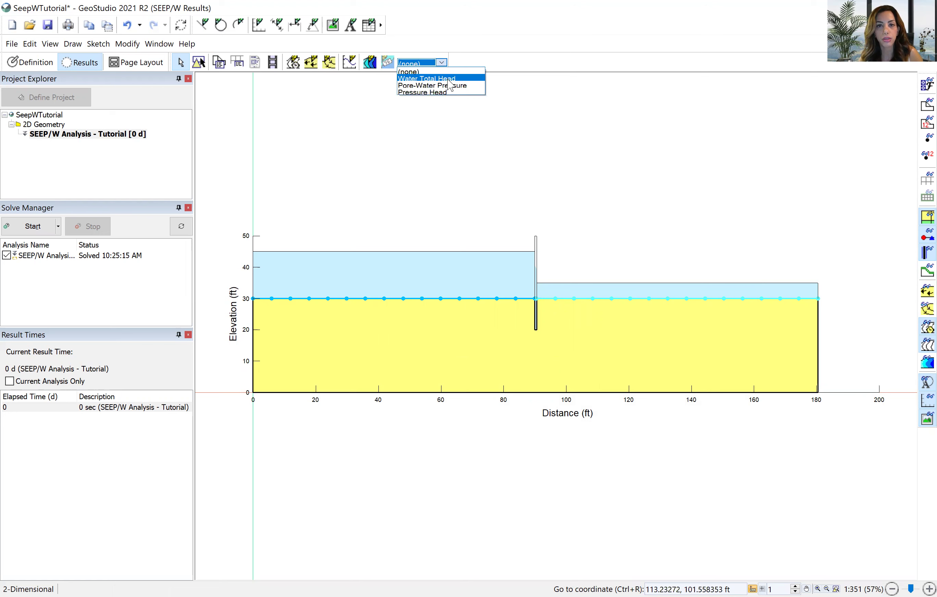
{"action": "left_click", "coordinate": [449, 79]}
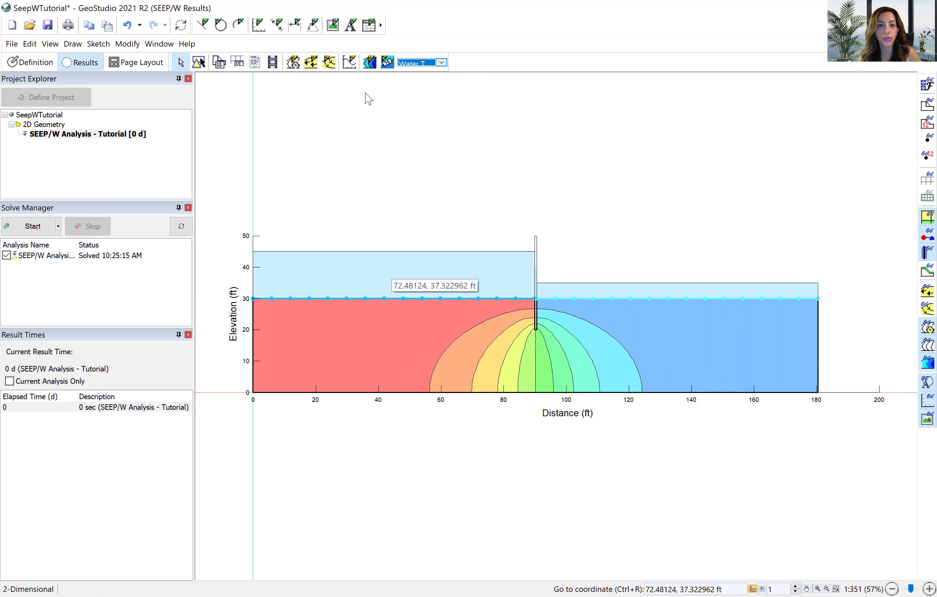
Draw five flow paths under the wall, starting between about 48 and 84 ft along the upstream ground surface, and save the project.
{"action": "left_click", "coordinate": [329, 63]}
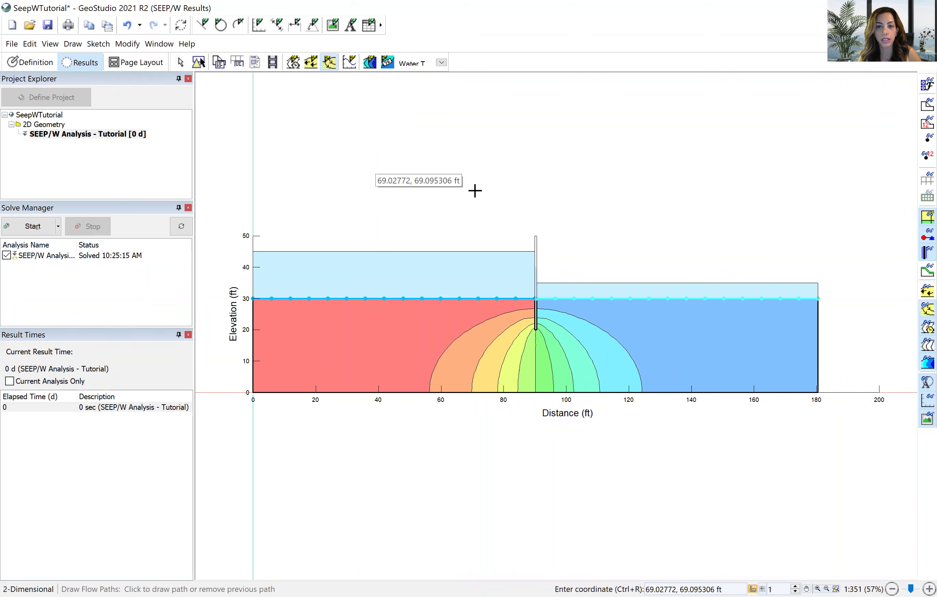
{"action": "left_click", "coordinate": [515, 303]}
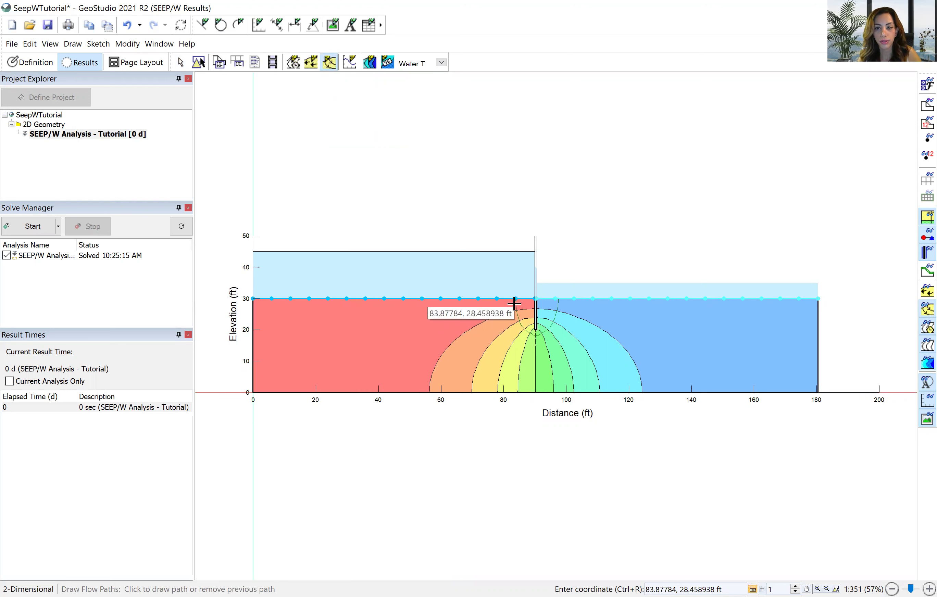
{"action": "left_click", "coordinate": [479, 302]}
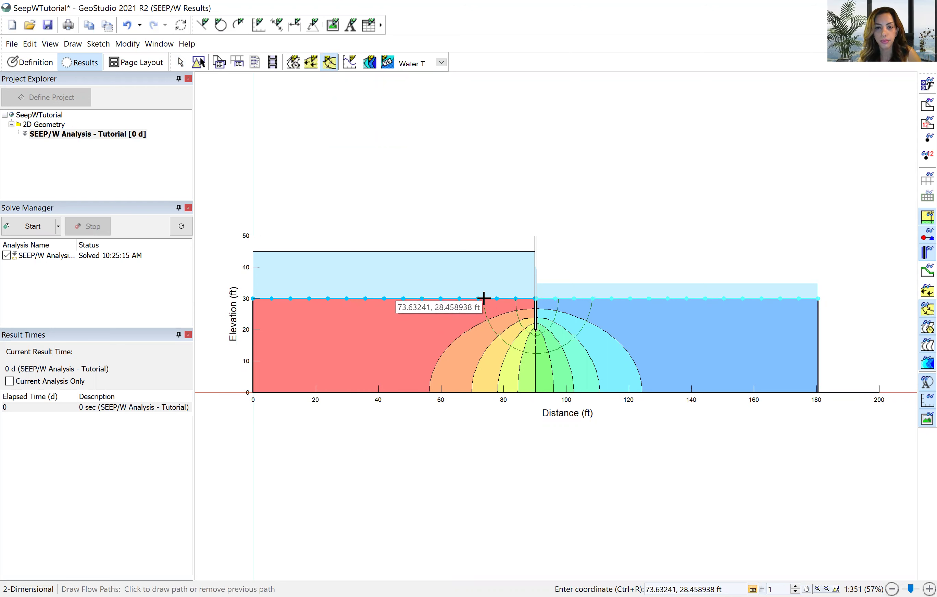
{"action": "left_click", "coordinate": [481, 302]}
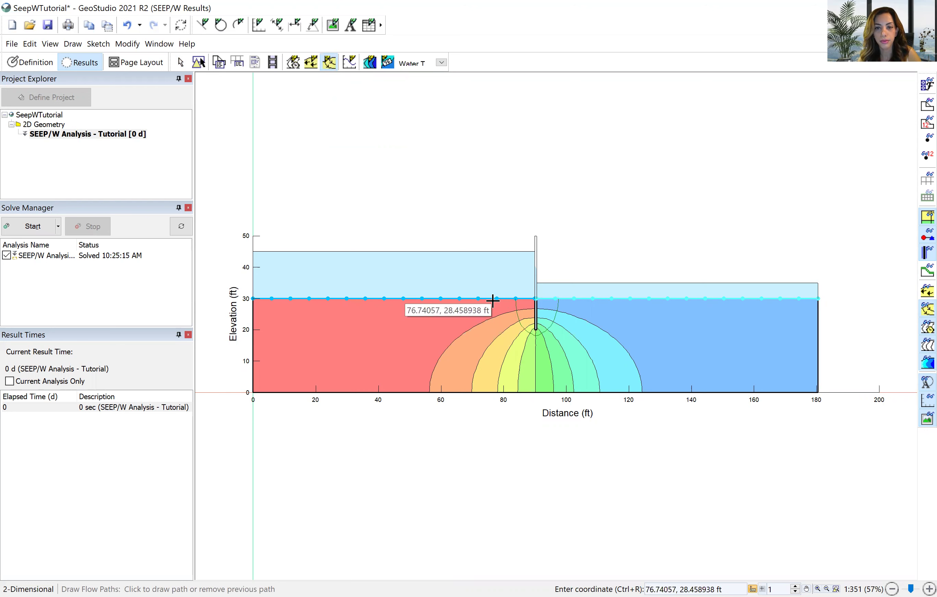
{"action": "left_click", "coordinate": [475, 299]}
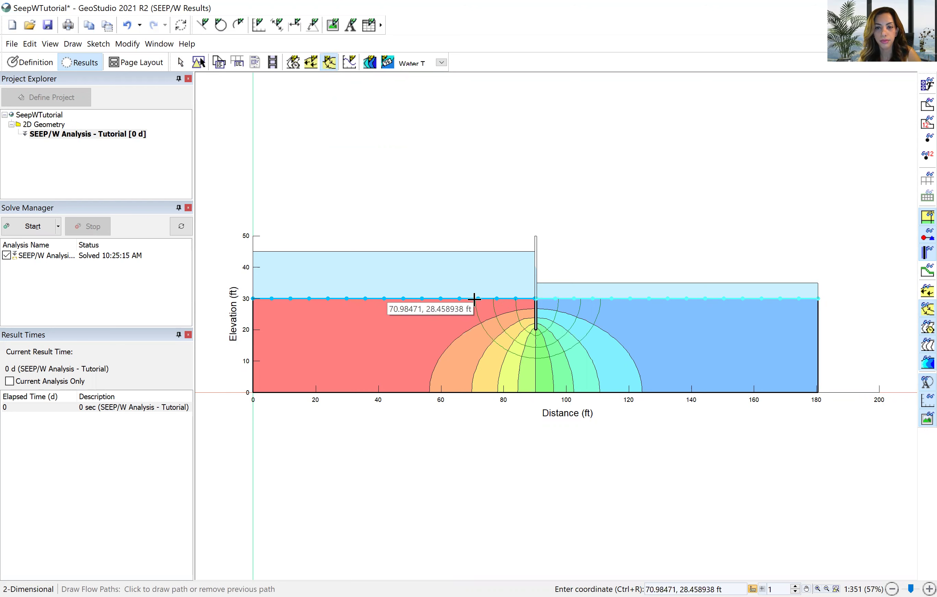
{"action": "left_click", "coordinate": [457, 299]}
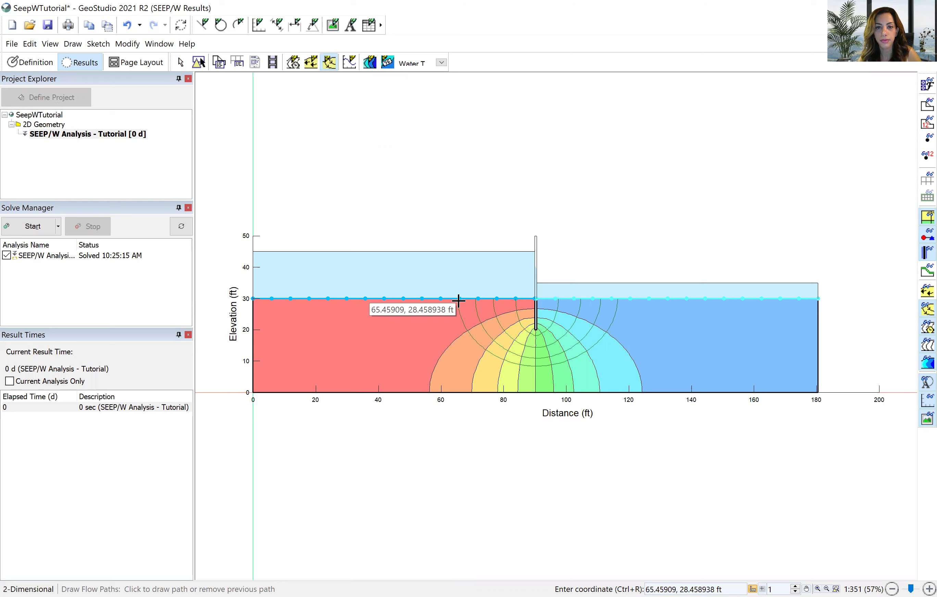
{"action": "left_click", "coordinate": [455, 307]}
{"action": "left_click", "coordinate": [443, 301]}
{"action": "left_click", "coordinate": [412, 300]}
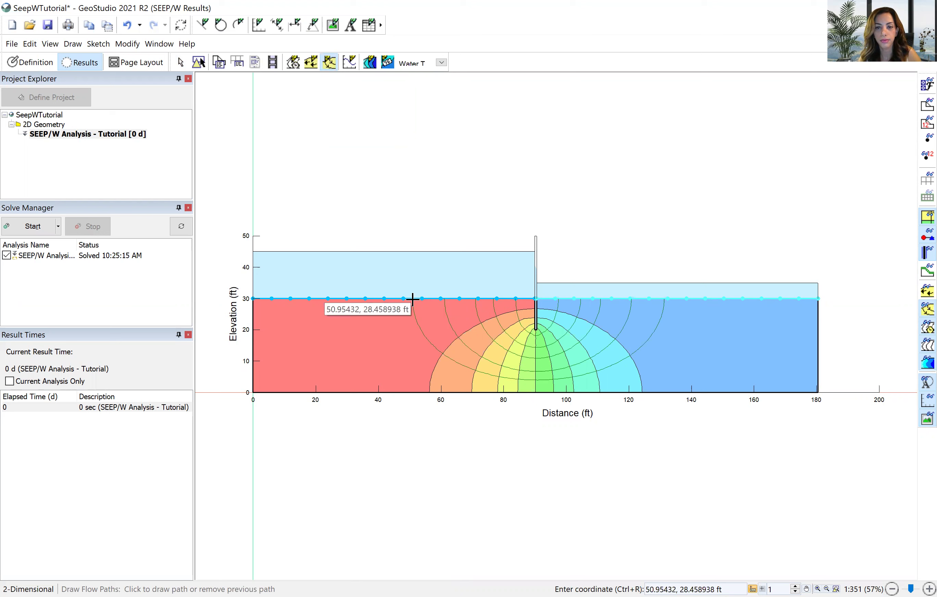
{"action": "left_click", "coordinate": [412, 302]}
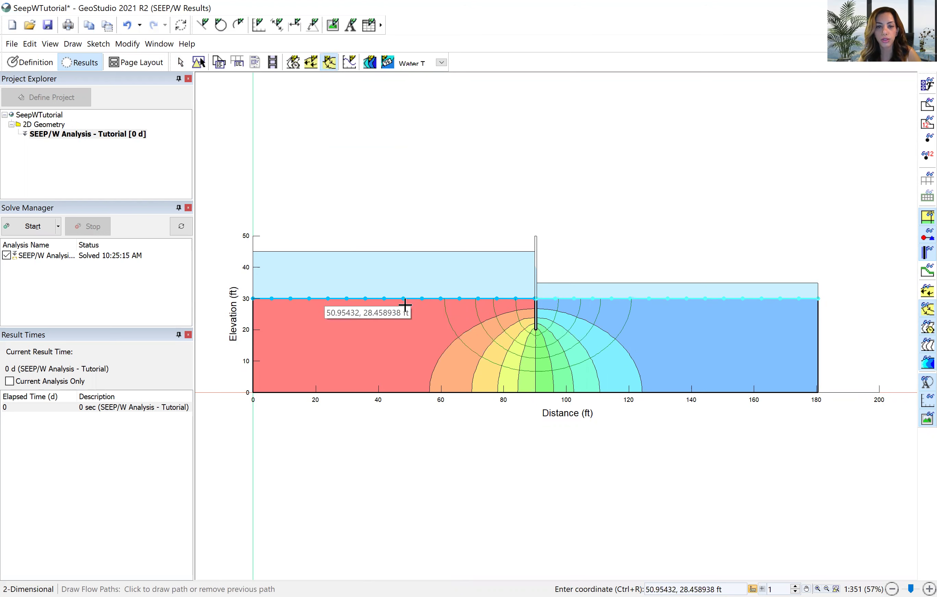
{"action": "left_click", "coordinate": [401, 301]}
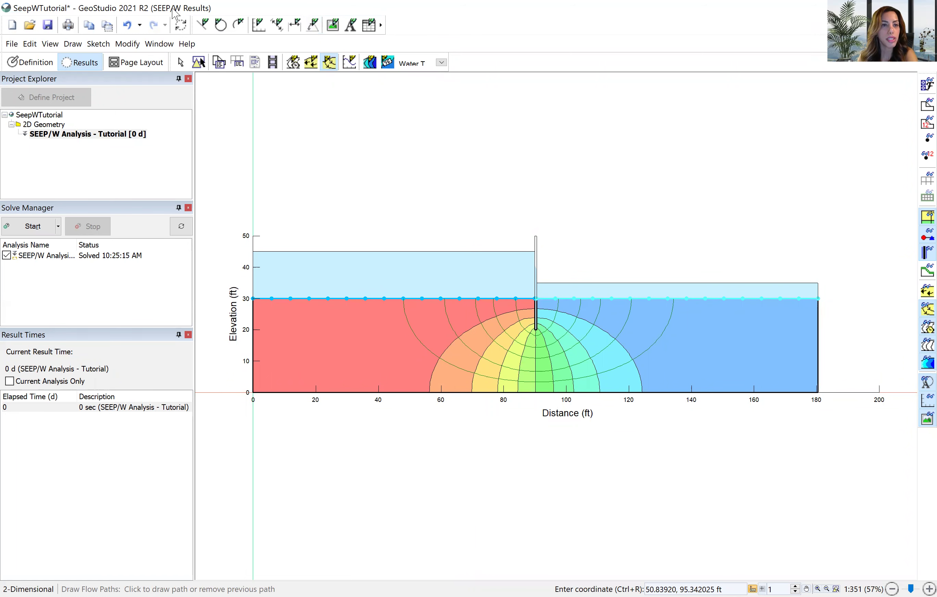
{"action": "key", "text": "ctrl+s"}
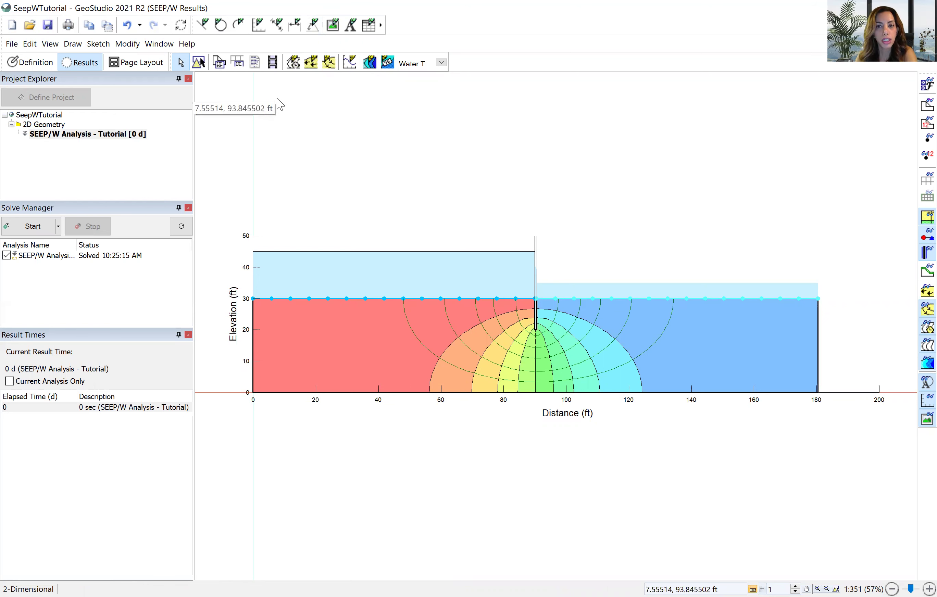
Add a new results graph and name it Discharge.
{"action": "left_click", "coordinate": [73, 44]}
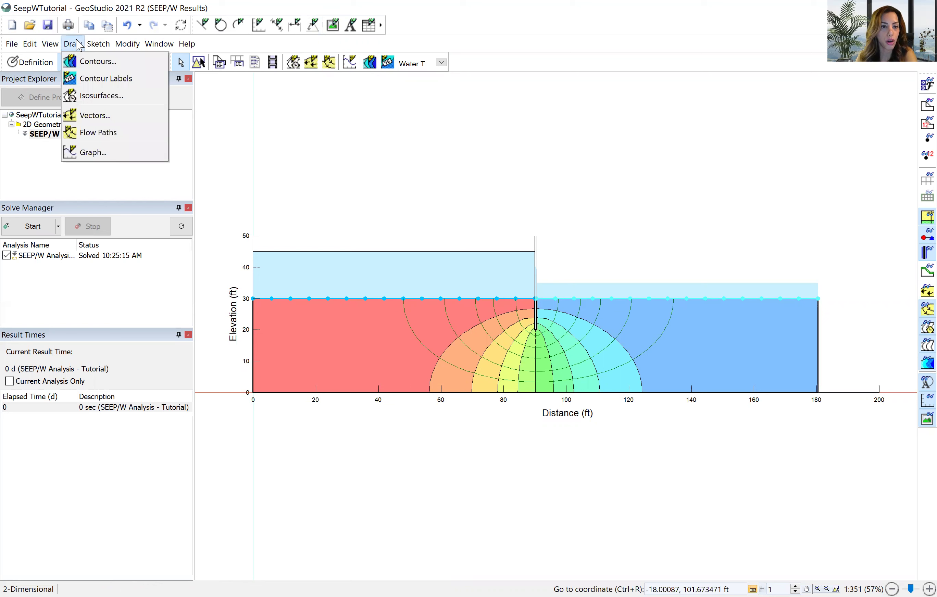
{"action": "left_click", "coordinate": [106, 153]}
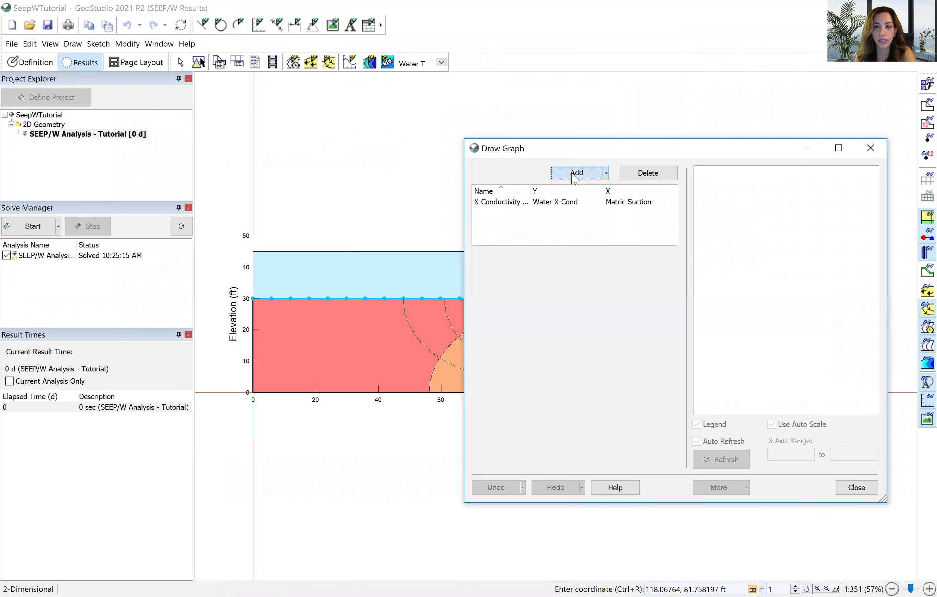
{"action": "left_click", "coordinate": [573, 173]}
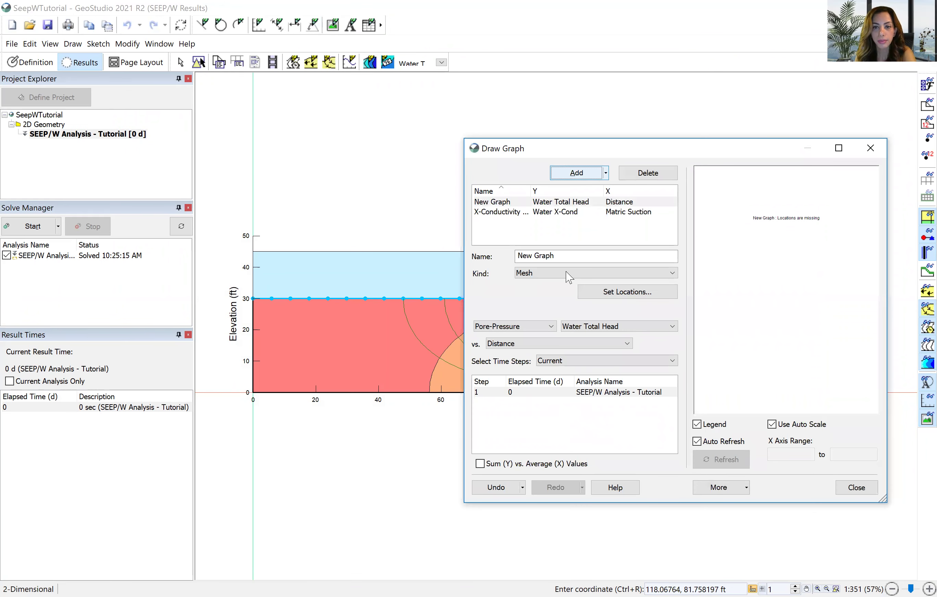
{"action": "left_click_drag", "start_coordinate": [575, 259], "coordinate": [511, 264]}
{"action": "type", "text": "D"}
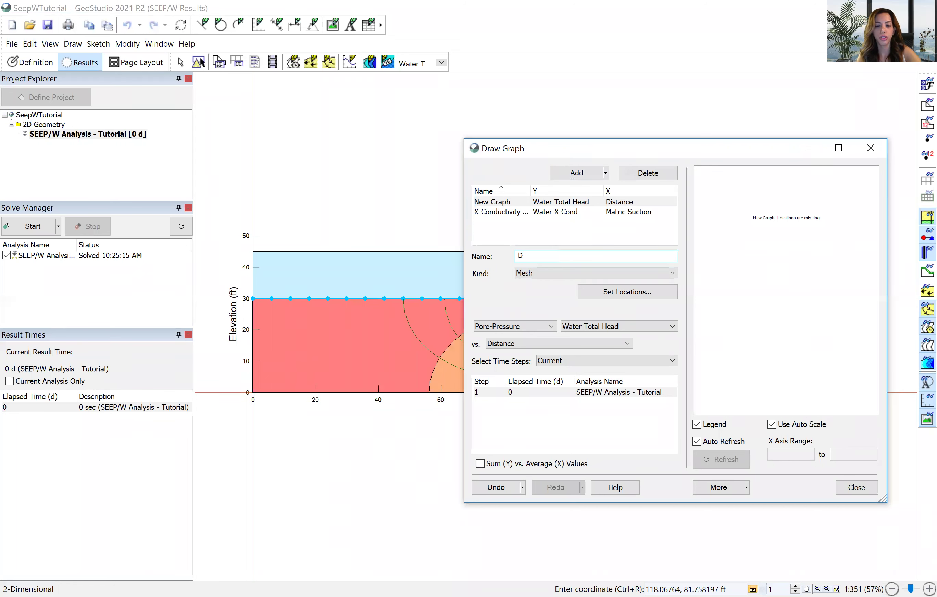
{"action": "type", "text": "ischarge"}
Configure the Discharge graph to plot Water Flow water rate against time, using summed Y versus average X values.
{"action": "left_click", "coordinate": [525, 326]}
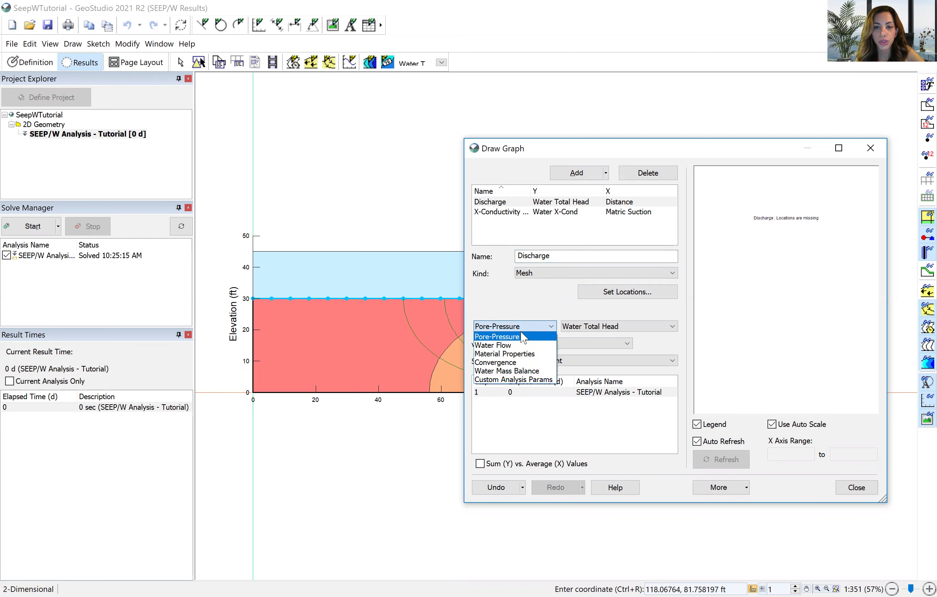
{"action": "left_click", "coordinate": [518, 345]}
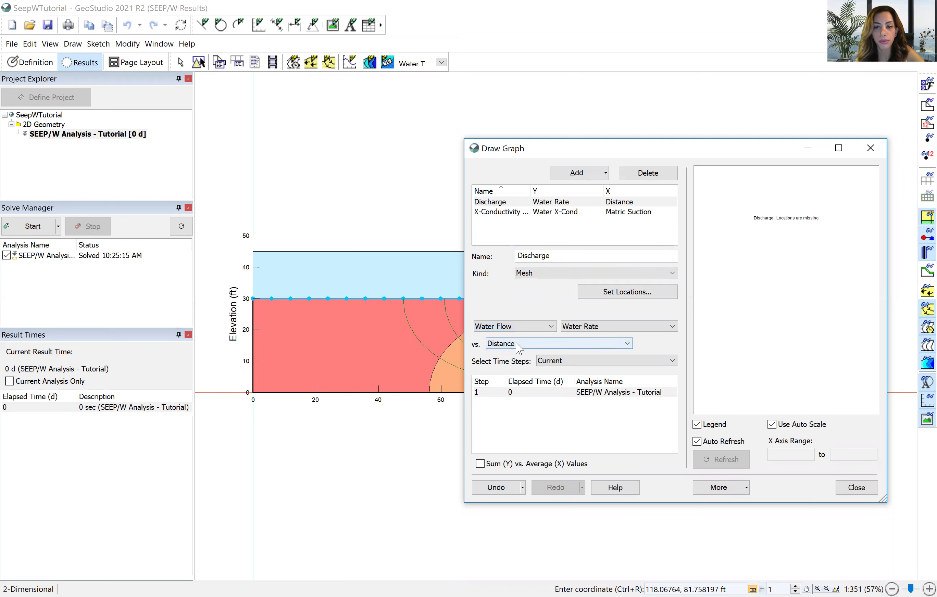
{"action": "left_click", "coordinate": [518, 347]}
{"action": "left_click", "coordinate": [511, 379]}
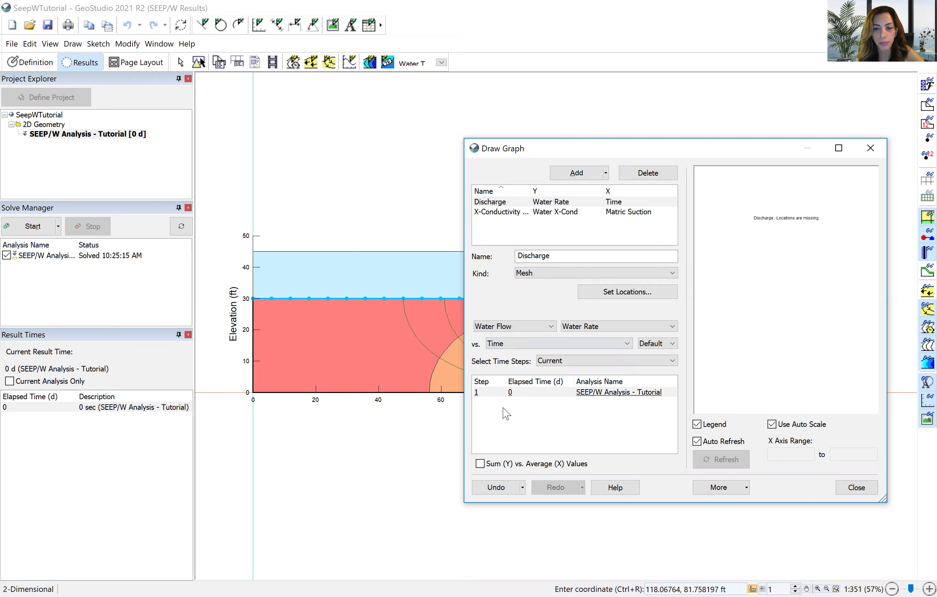
{"action": "left_click", "coordinate": [481, 465]}
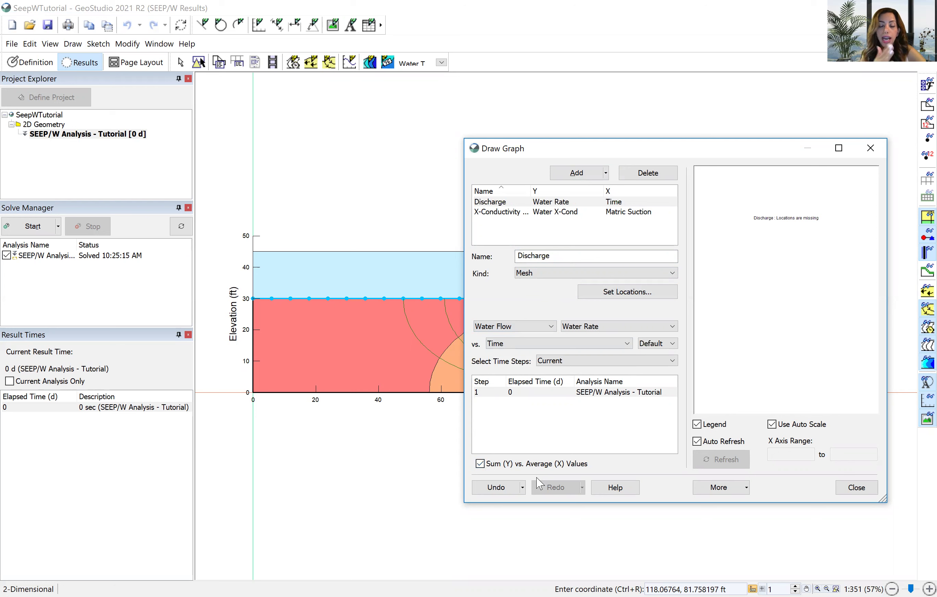
Set the graph location to a subdomain cross section from the model base at 90.25 ft up to the wall tip, and show the graph.
{"action": "left_click", "coordinate": [622, 299]}
{"action": "left_click_drag", "start_coordinate": [786, 88], "coordinate": [277, 74]}
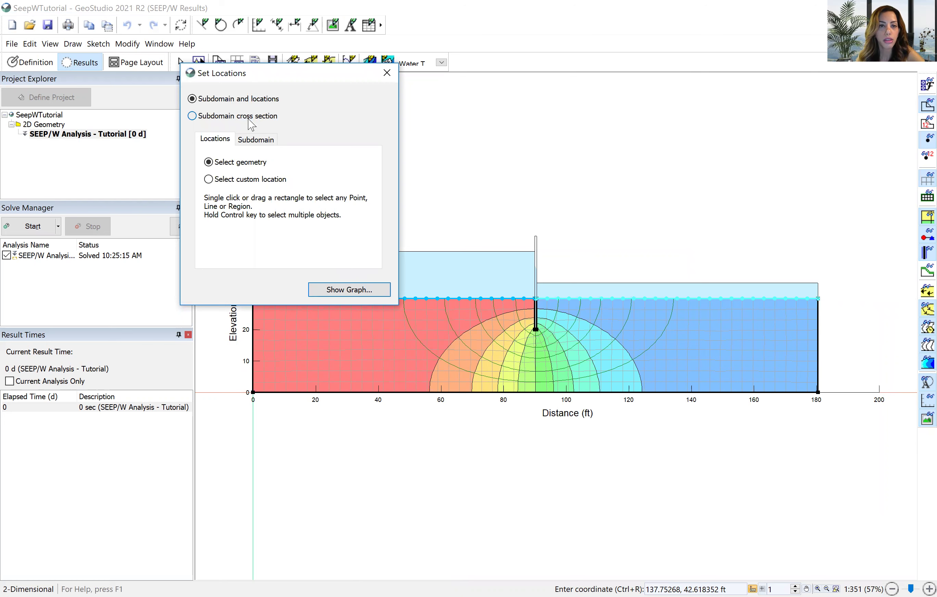
{"action": "left_click", "coordinate": [248, 118]}
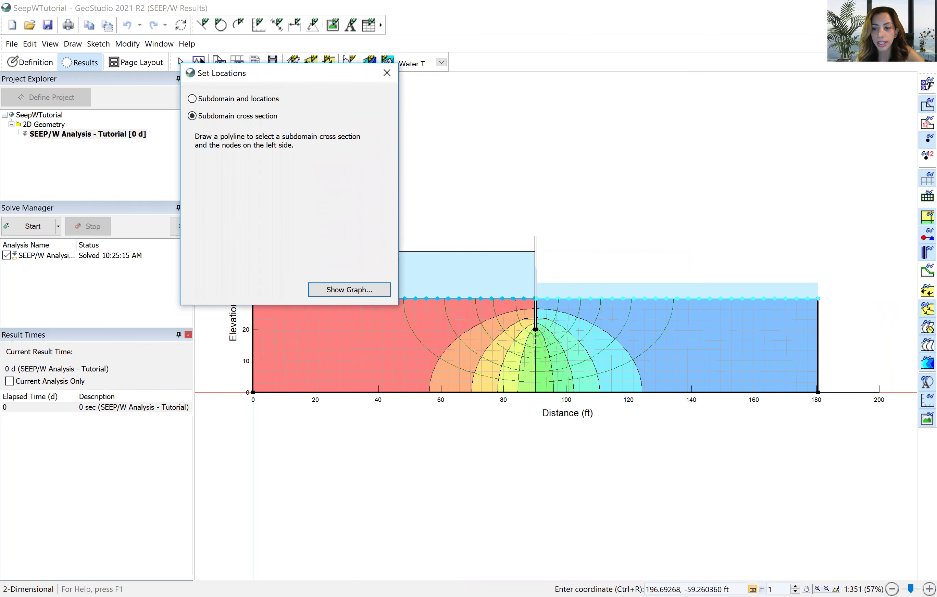
{"action": "left_click", "coordinate": [817, 589]}
{"action": "left_click_drag", "start_coordinate": [550, 312], "coordinate": [518, 400]}
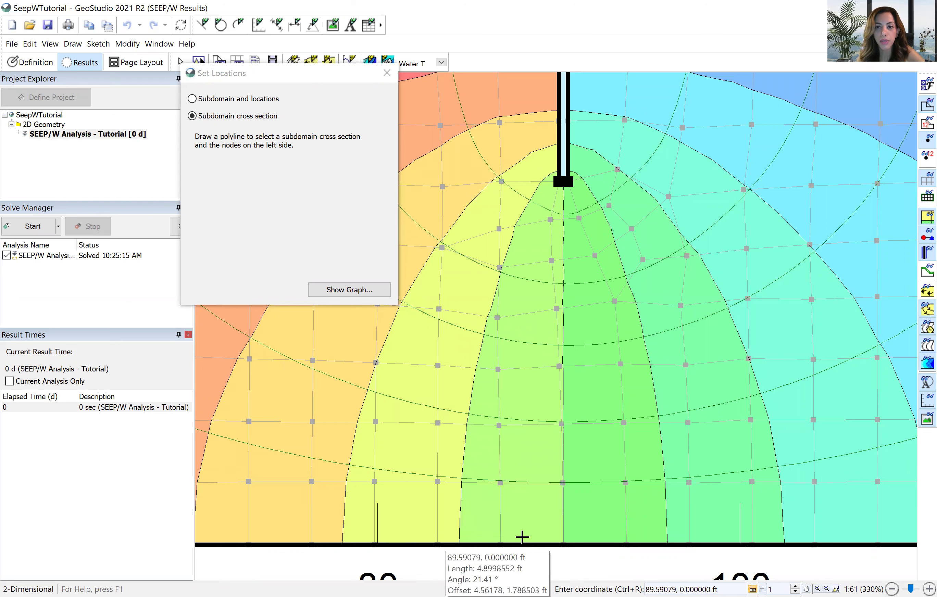
{"action": "left_click", "coordinate": [564, 545]}
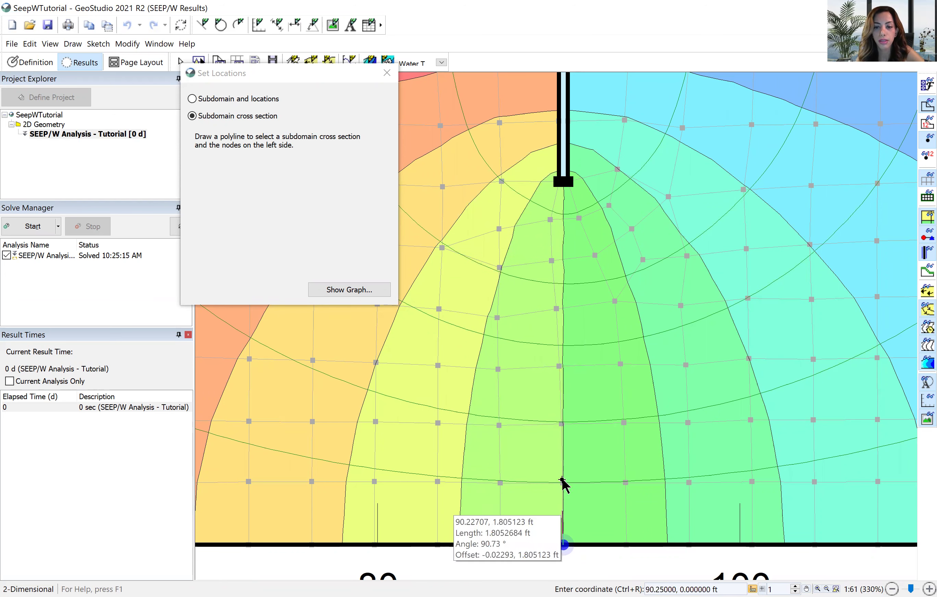
{"action": "left_click", "coordinate": [561, 185]}
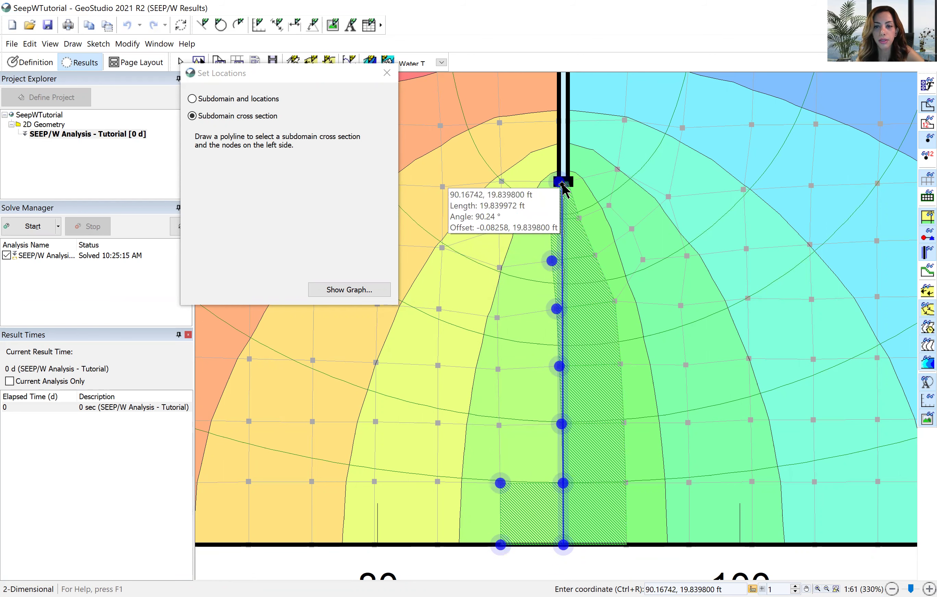
{"action": "left_click", "coordinate": [350, 290]}
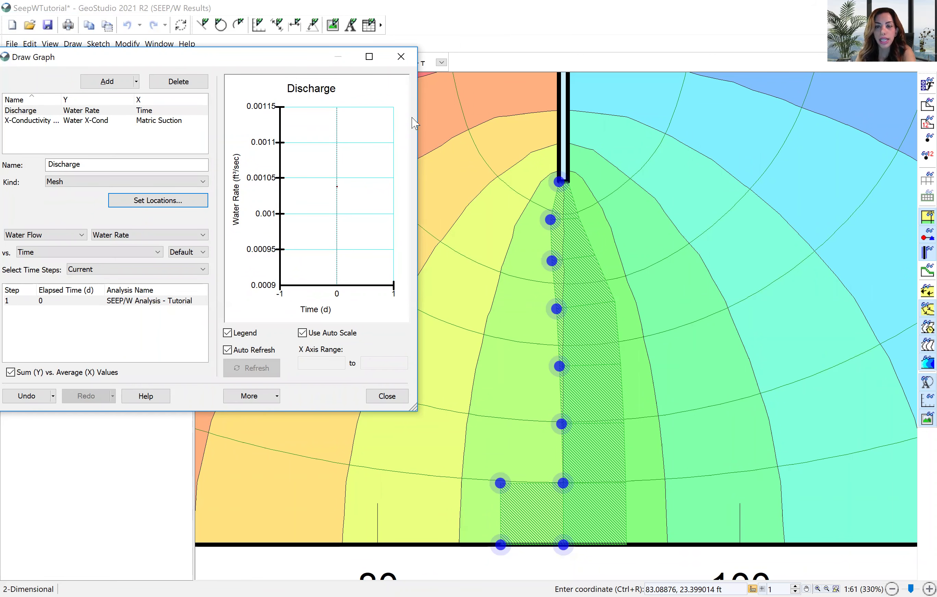
{"action": "left_click_drag", "start_coordinate": [284, 62], "coordinate": [388, 124]}
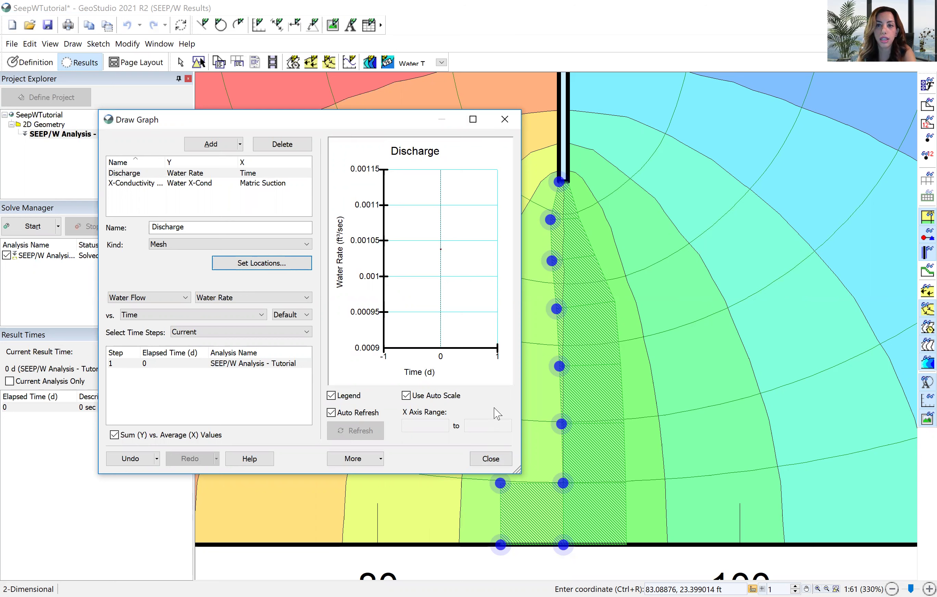
Inspect the result information, including the Water XY-Gradient, of the mesh element beside the wall at the downstream ground surface.
{"action": "left_click", "coordinate": [491, 458]}
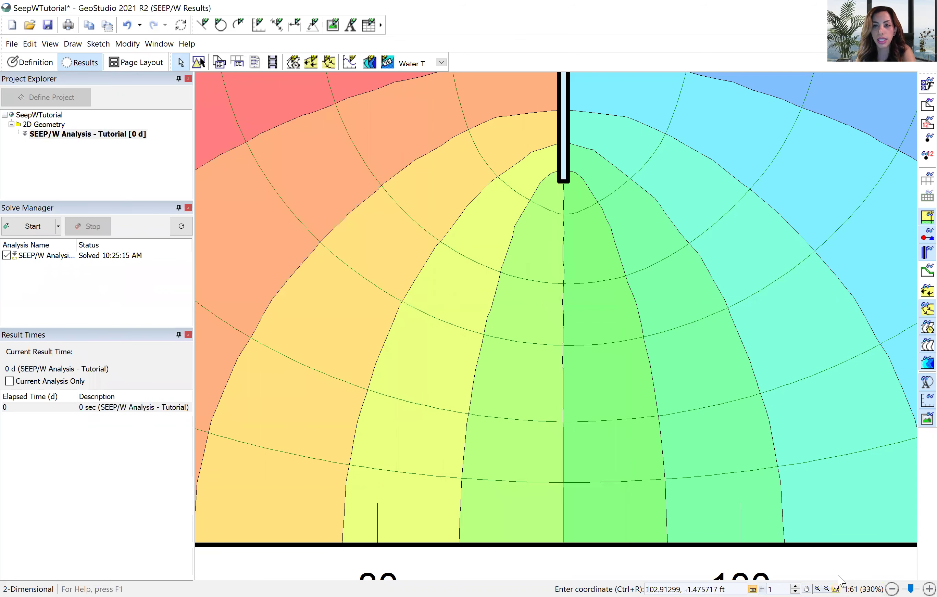
{"action": "left_click", "coordinate": [836, 588]}
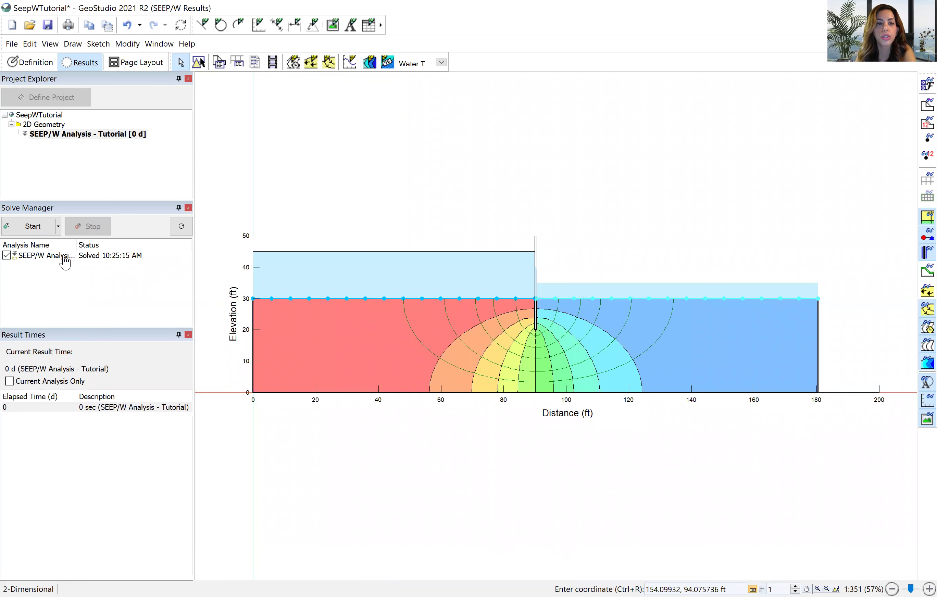
{"action": "left_click", "coordinate": [50, 44]}
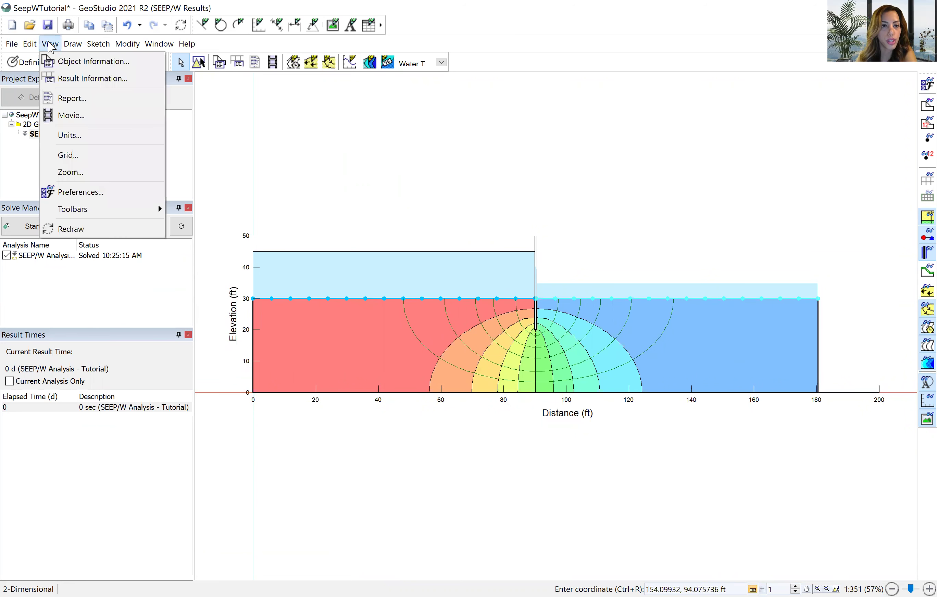
{"action": "left_click", "coordinate": [53, 79]}
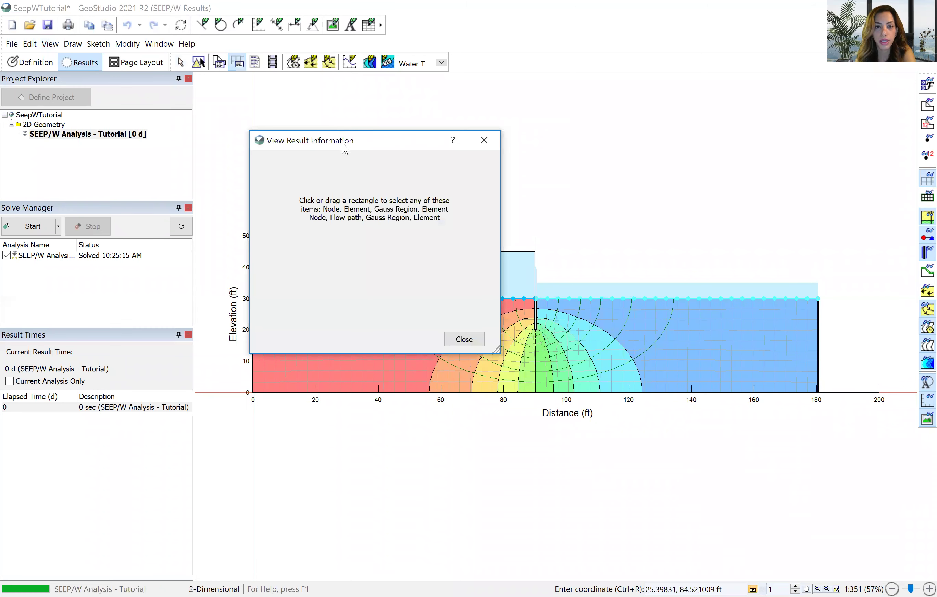
{"action": "left_click_drag", "start_coordinate": [340, 144], "coordinate": [173, 109]}
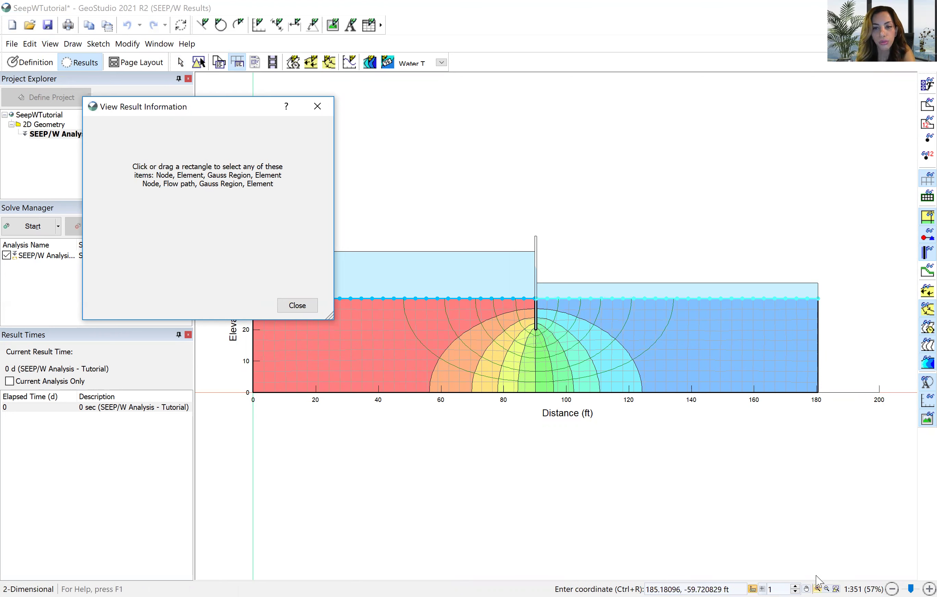
{"action": "left_click", "coordinate": [817, 588]}
{"action": "left_click_drag", "start_coordinate": [522, 284], "coordinate": [559, 332]}
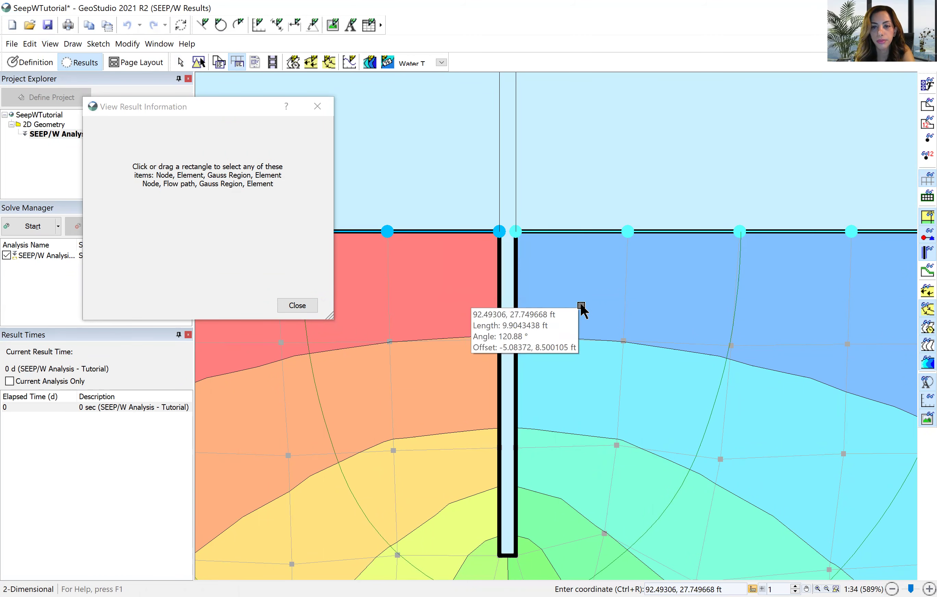
{"action": "left_click", "coordinate": [589, 289]}
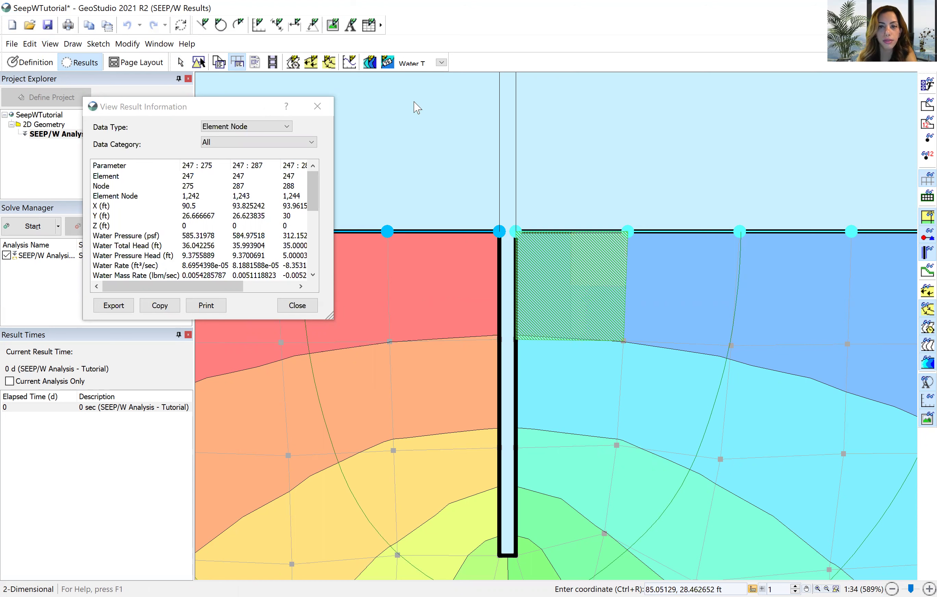
{"action": "left_click_drag", "start_coordinate": [258, 105], "coordinate": [413, 101]}
{"action": "left_click_drag", "start_coordinate": [471, 188], "coordinate": [470, 232]}
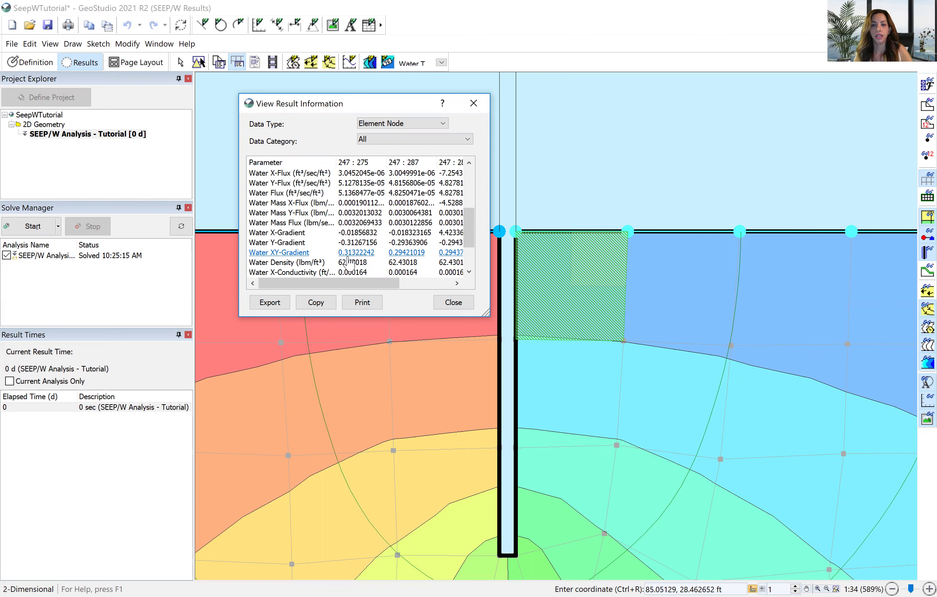
{"action": "left_click", "coordinate": [444, 302]}
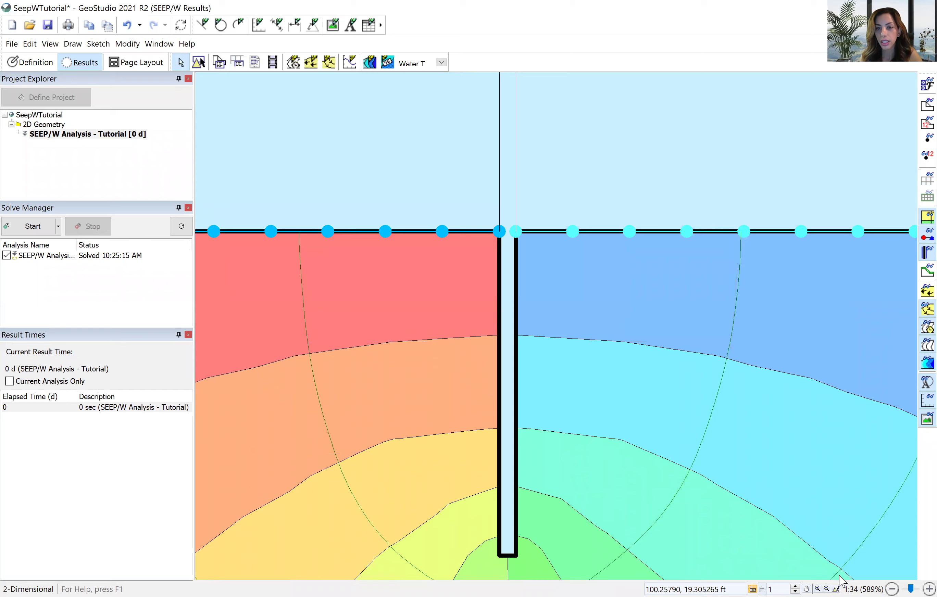
Add a new results graph and name it U.
{"action": "left_click", "coordinate": [836, 588]}
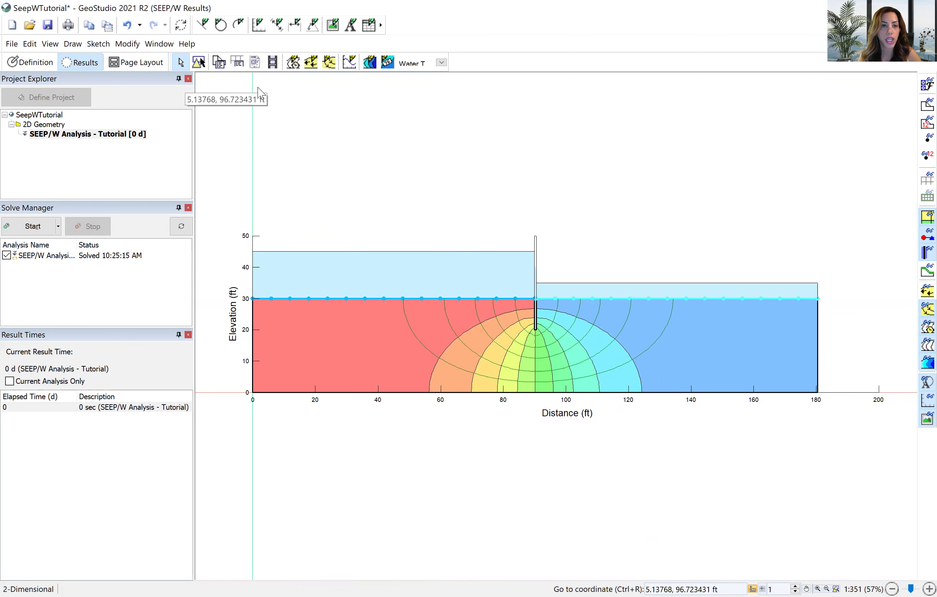
{"action": "left_click", "coordinate": [73, 44]}
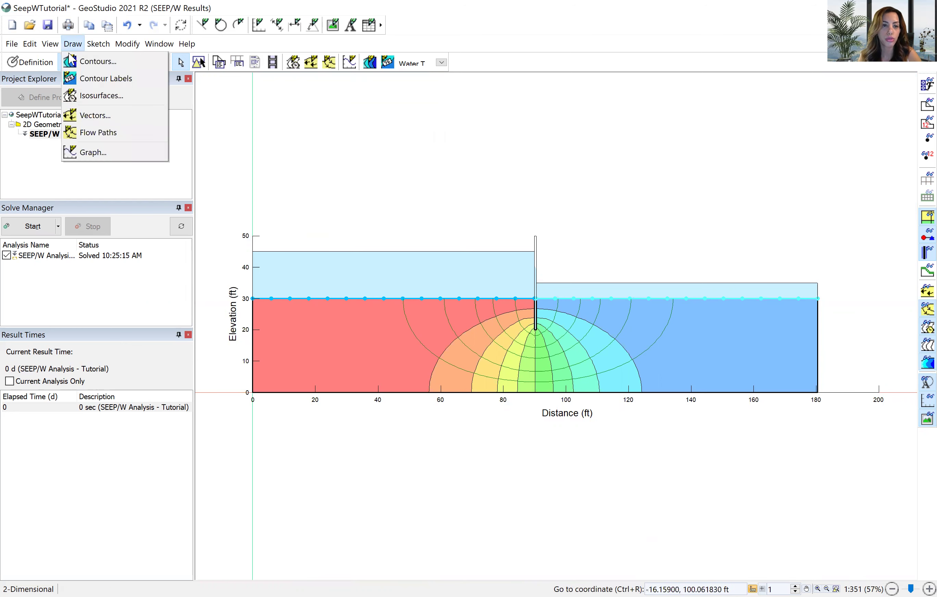
{"action": "left_click", "coordinate": [92, 154]}
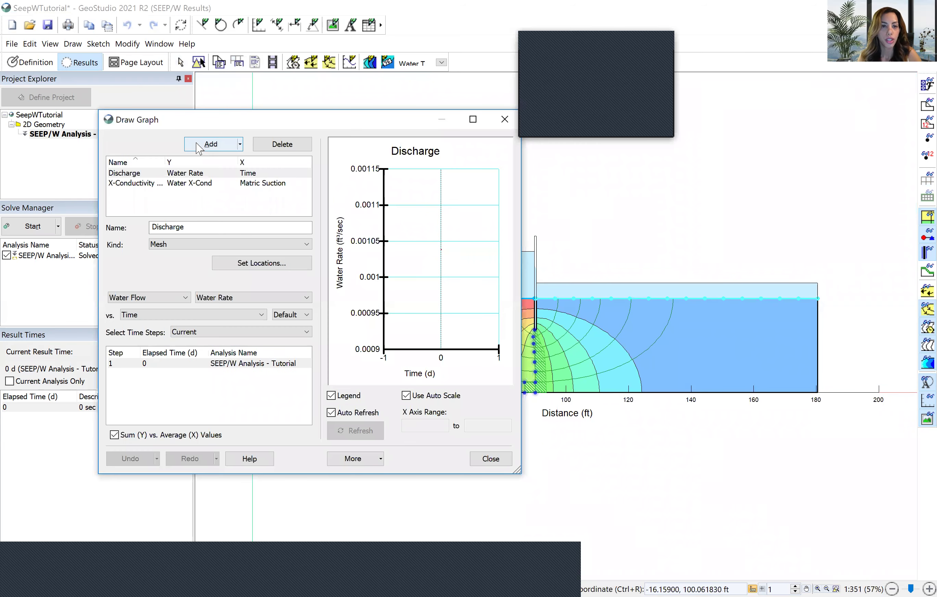
{"action": "left_click", "coordinate": [197, 145]}
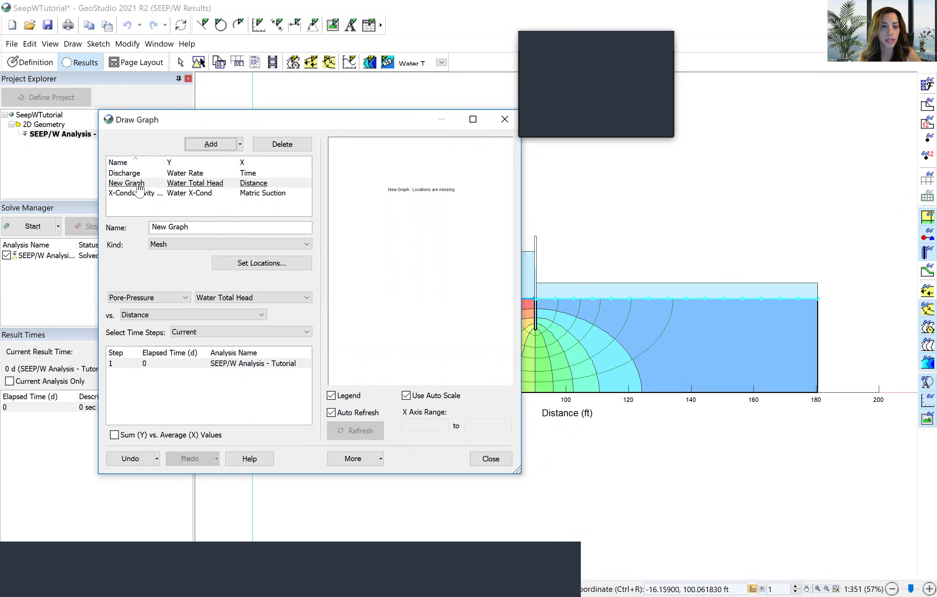
{"action": "left_click", "coordinate": [139, 188]}
{"action": "left_click_drag", "start_coordinate": [193, 227], "coordinate": [126, 226]}
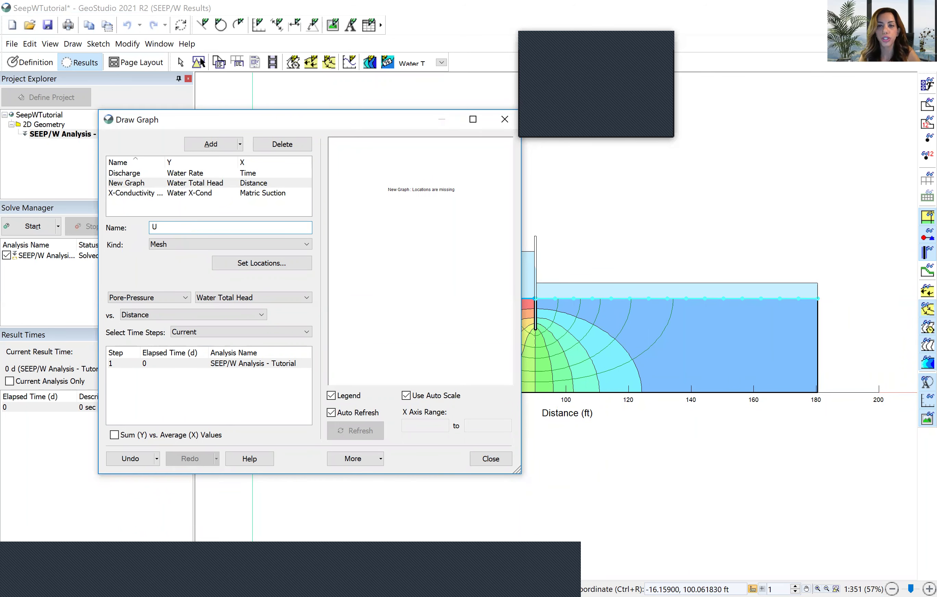
Configure graph U to plot the Pore-Pressure category's Water Pressure against Y.
{"action": "left_click", "coordinate": [154, 304]}
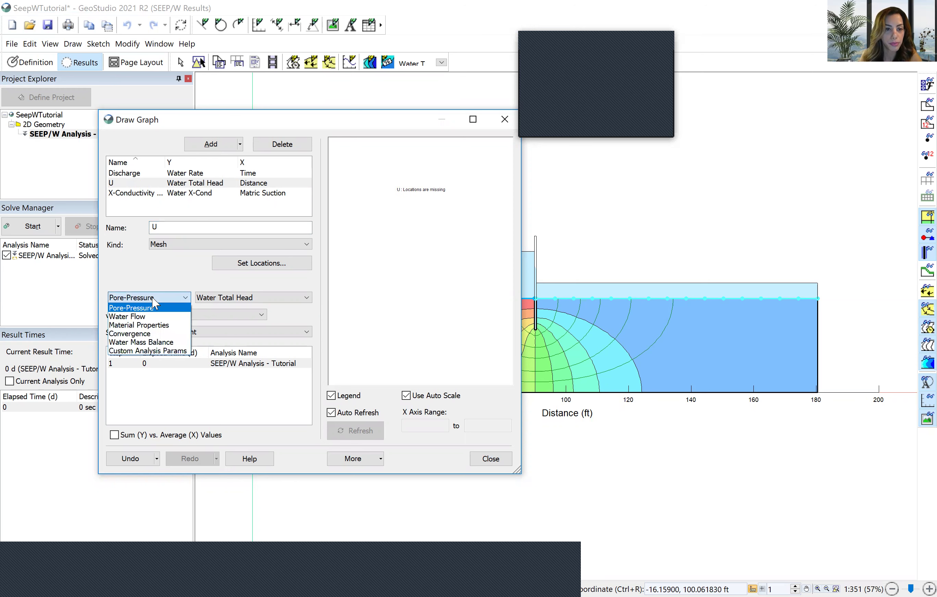
{"action": "left_click", "coordinate": [153, 306]}
{"action": "left_click", "coordinate": [214, 301]}
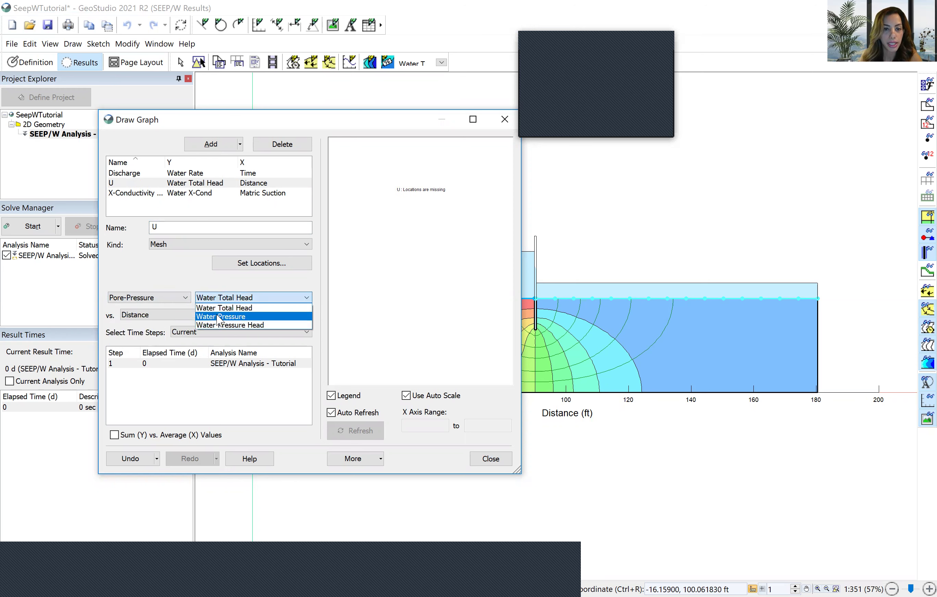
{"action": "left_click", "coordinate": [219, 317]}
{"action": "left_click", "coordinate": [216, 315]}
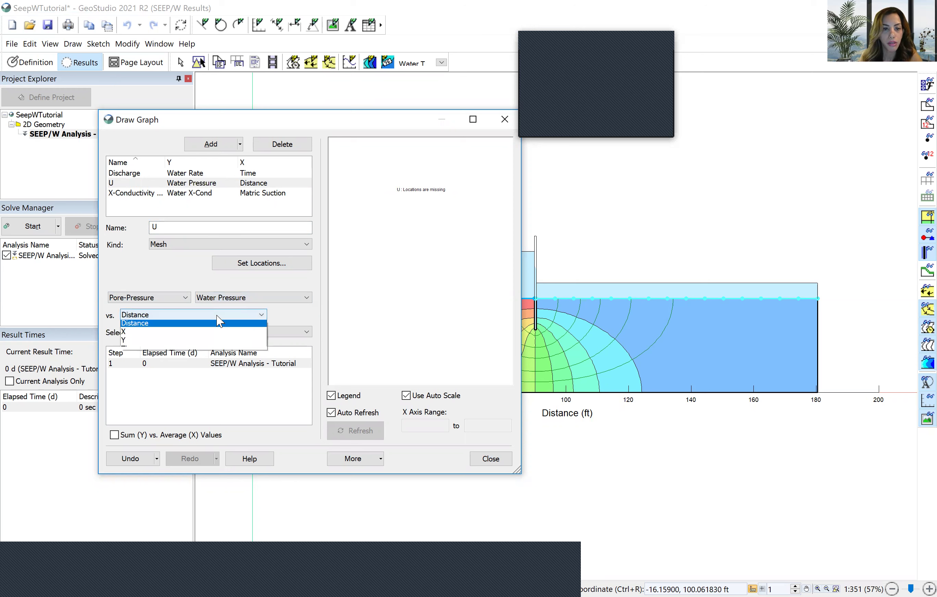
{"action": "left_click", "coordinate": [183, 342]}
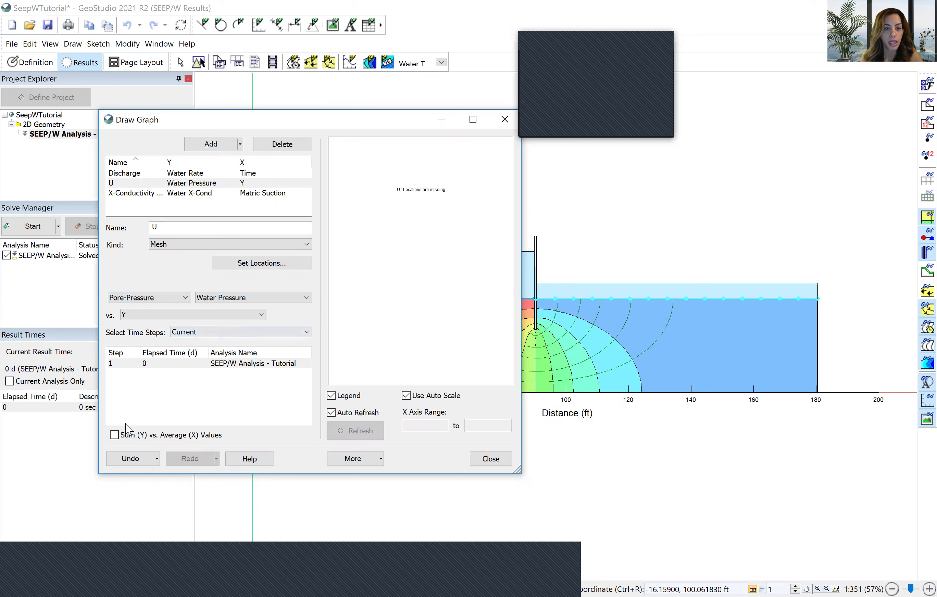
Set graph U's location to a single custom point at about (79.8, 26.6) ft upstream of the wall and show the graph.
{"action": "left_click", "coordinate": [263, 268]}
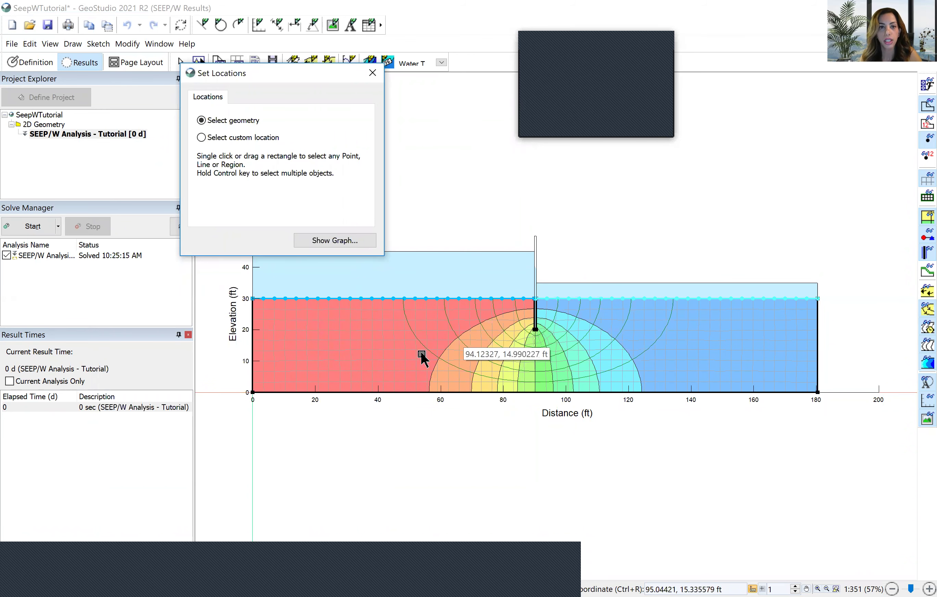
{"action": "left_click", "coordinate": [486, 313]}
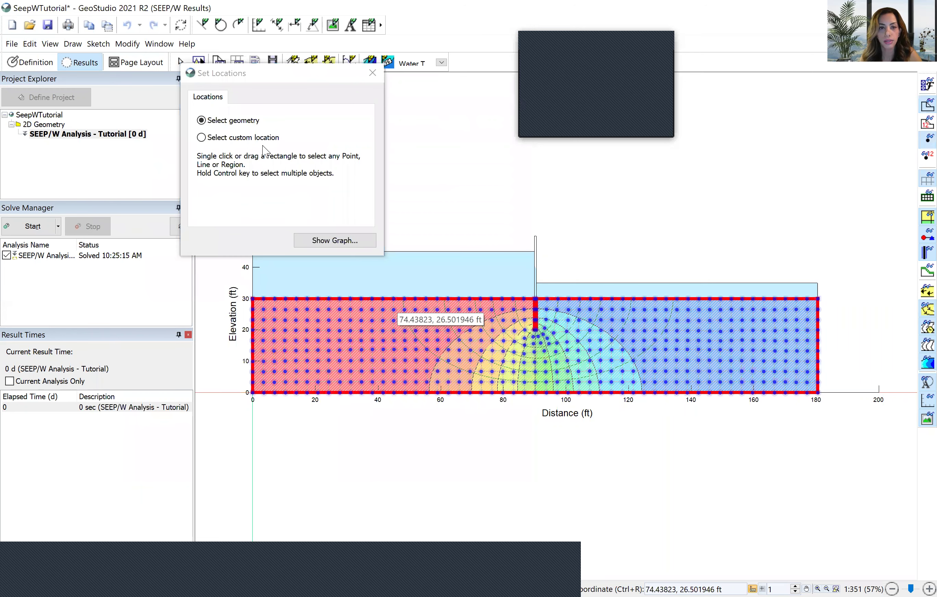
{"action": "left_click", "coordinate": [244, 137]}
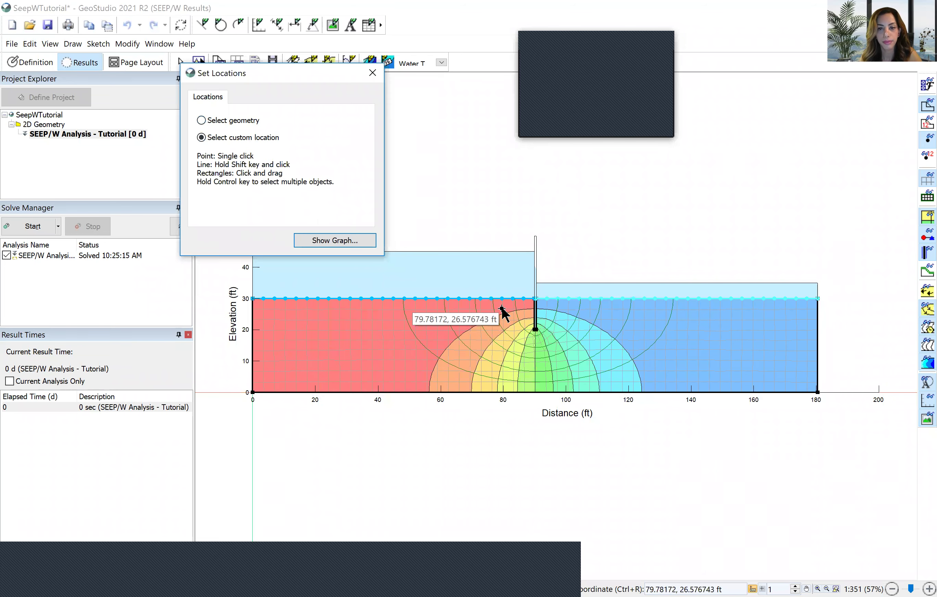
{"action": "left_click", "coordinate": [502, 309]}
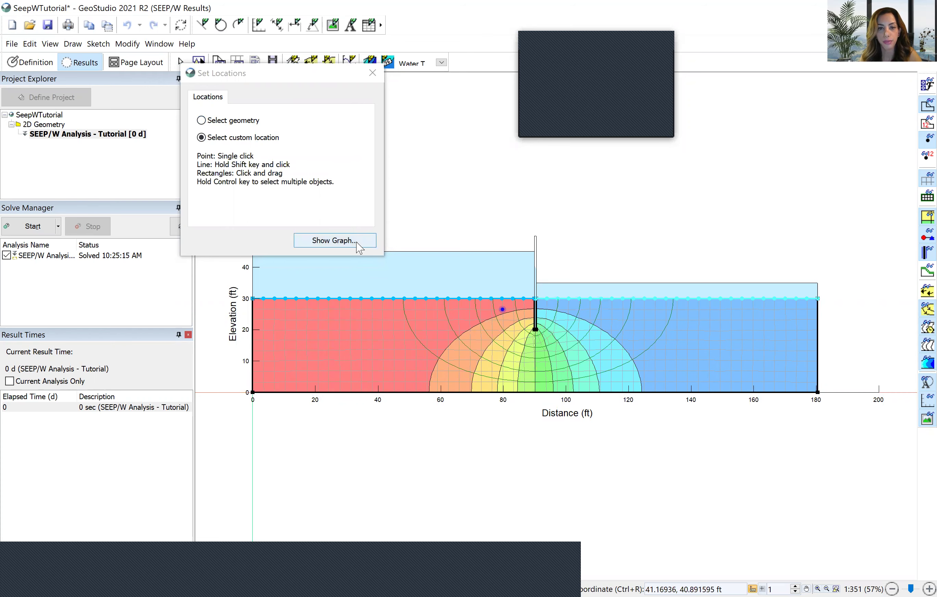
{"action": "left_click", "coordinate": [334, 240]}
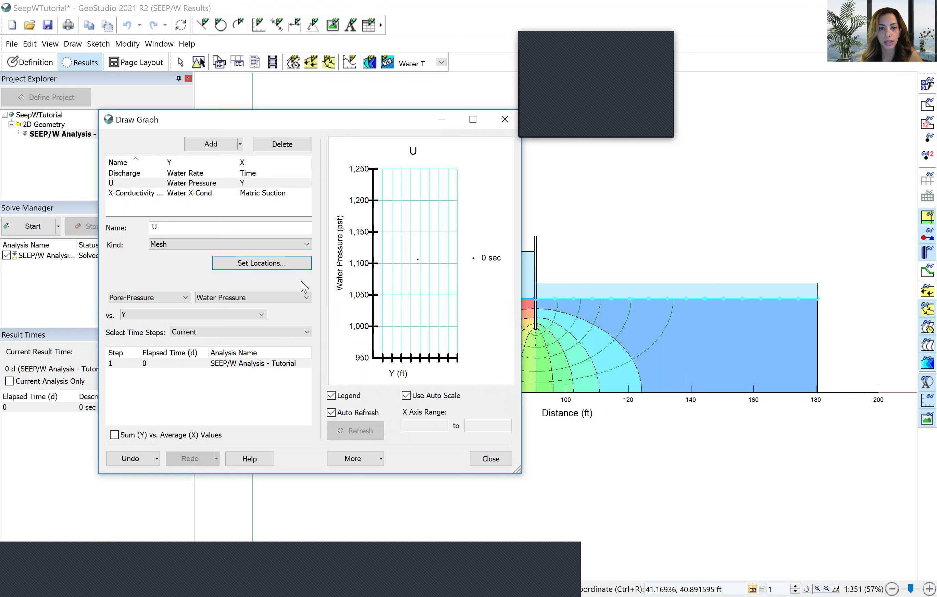
Set graph U's location to a custom vertical line at about 69 ft, from the ground surface to the model base, and show the graph.
{"action": "left_click", "coordinate": [300, 262]}
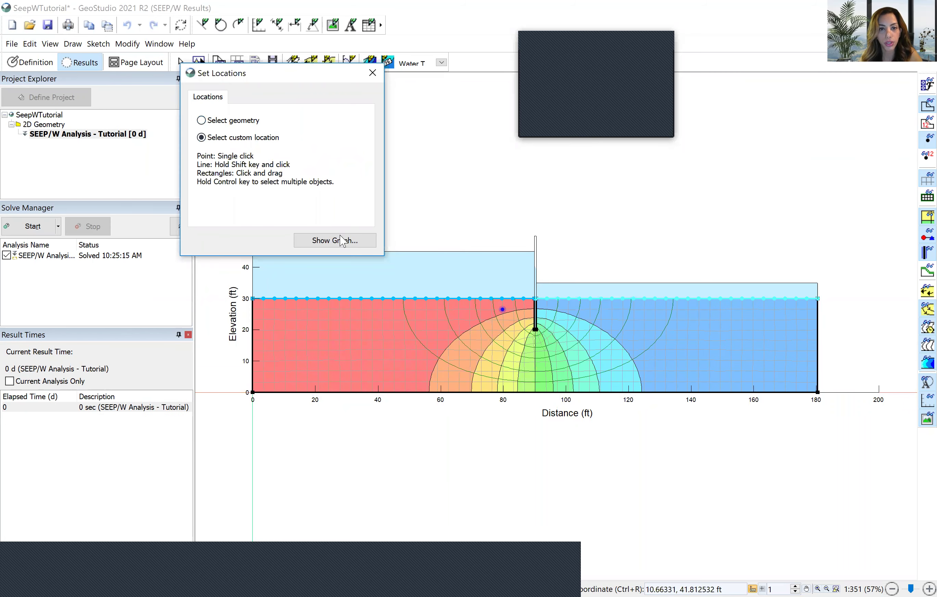
{"action": "left_click", "coordinate": [230, 120]}
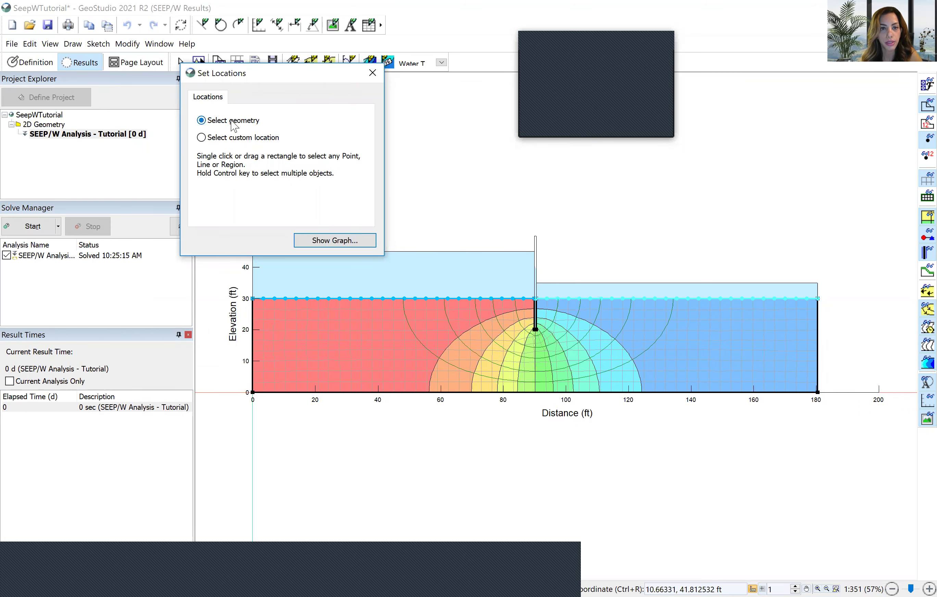
{"action": "left_click", "coordinate": [240, 138]}
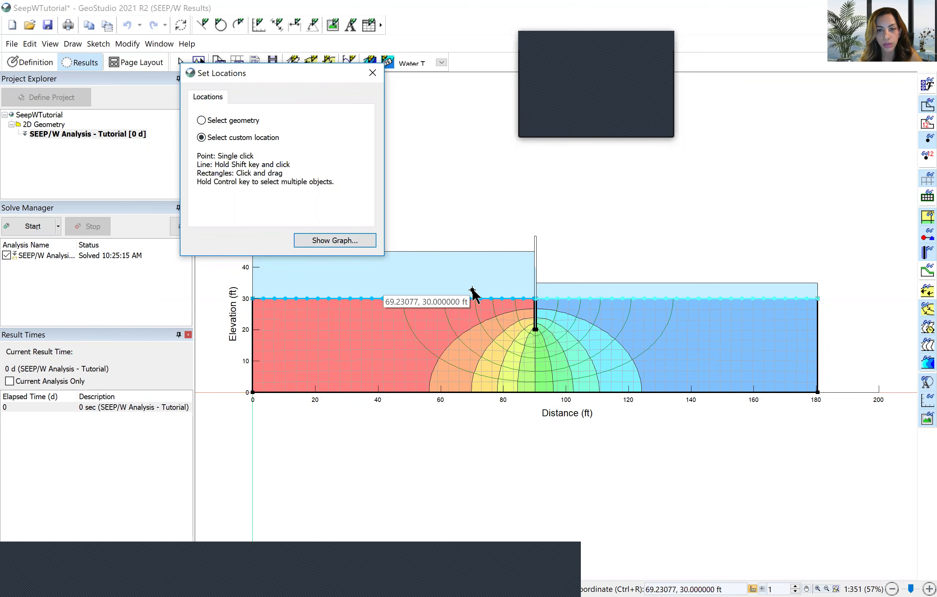
{"action": "left_click_drag", "start_coordinate": [468, 286], "coordinate": [469, 395]}
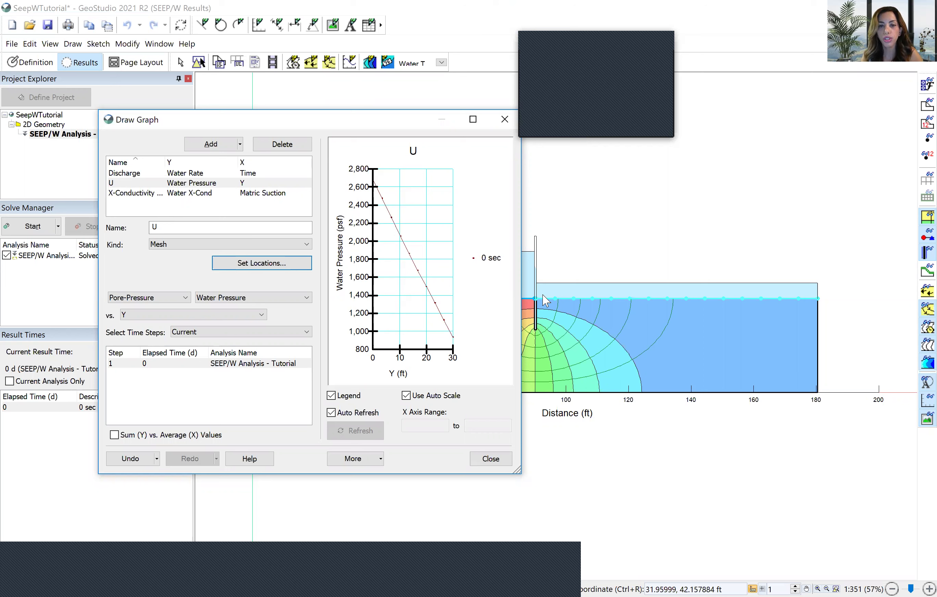
Export graph U's data to a CSV file named PorePressure in the GeoStudio folder.
{"action": "right_click", "coordinate": [418, 234]}
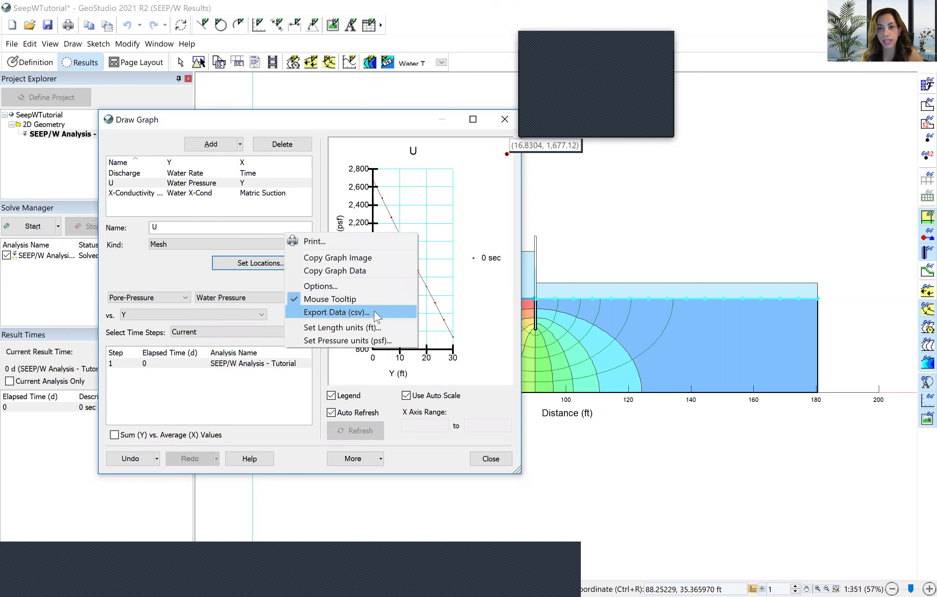
{"action": "left_click", "coordinate": [337, 312]}
{"action": "left_click", "coordinate": [288, 375]}
{"action": "left_click", "coordinate": [288, 376]}
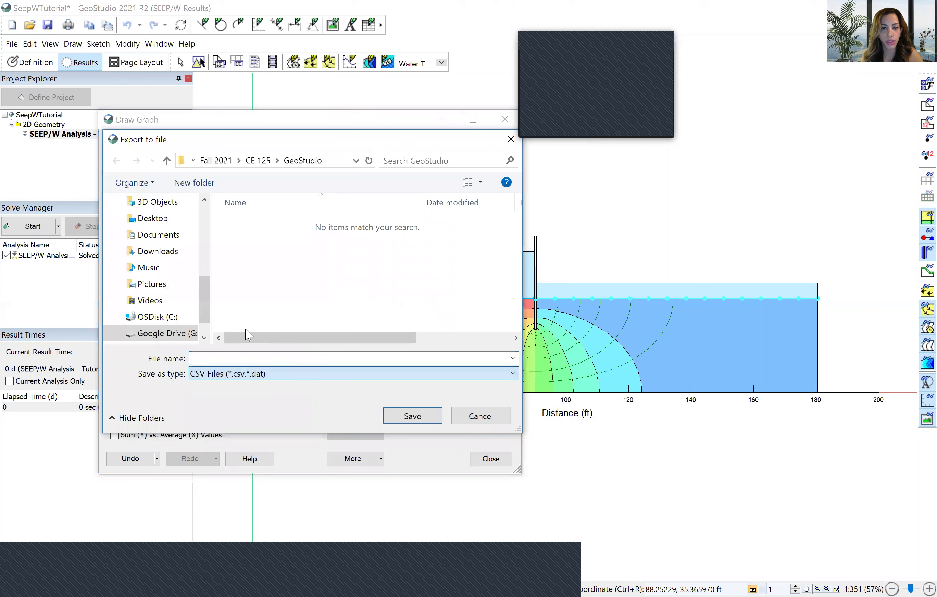
{"action": "left_click", "coordinate": [253, 361]}
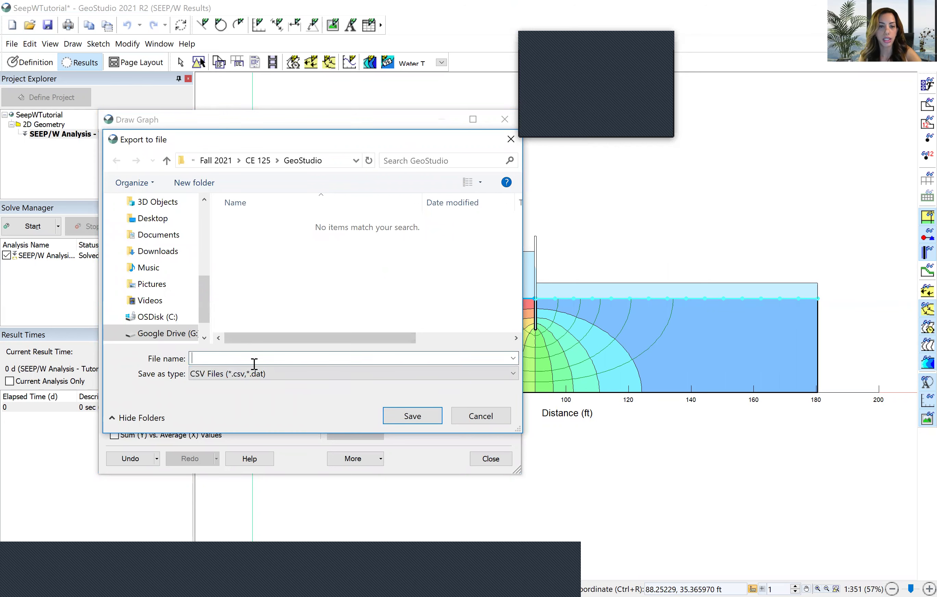
{"action": "type", "text": "PorePressure"}
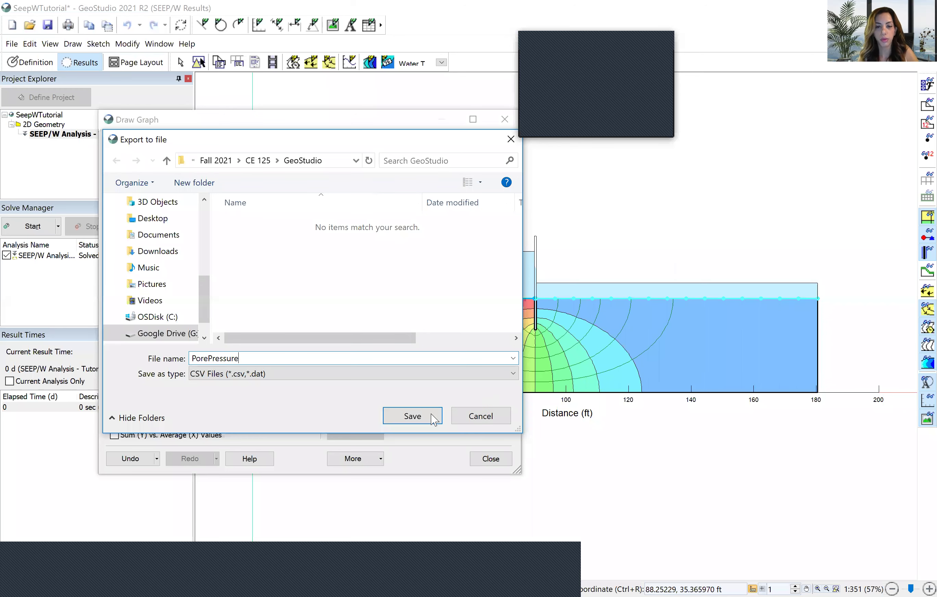
{"action": "left_click", "coordinate": [414, 416]}
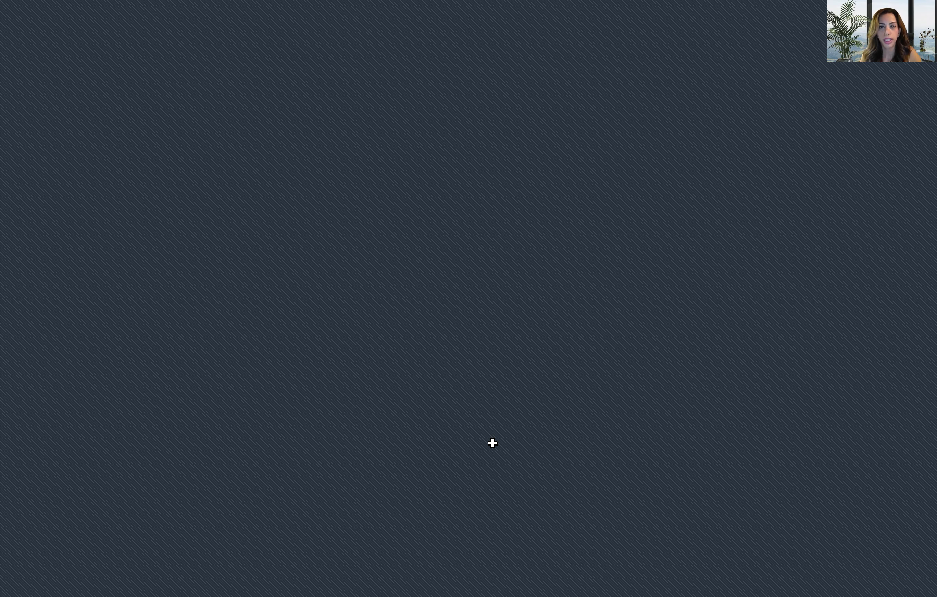
Switch to the PorePressure file in Excel, review the elevation and water pressure data in A2:B12, and look at the chart options.
{"action": "left_click_drag", "start_coordinate": [42, 176], "coordinate": [99, 306]}
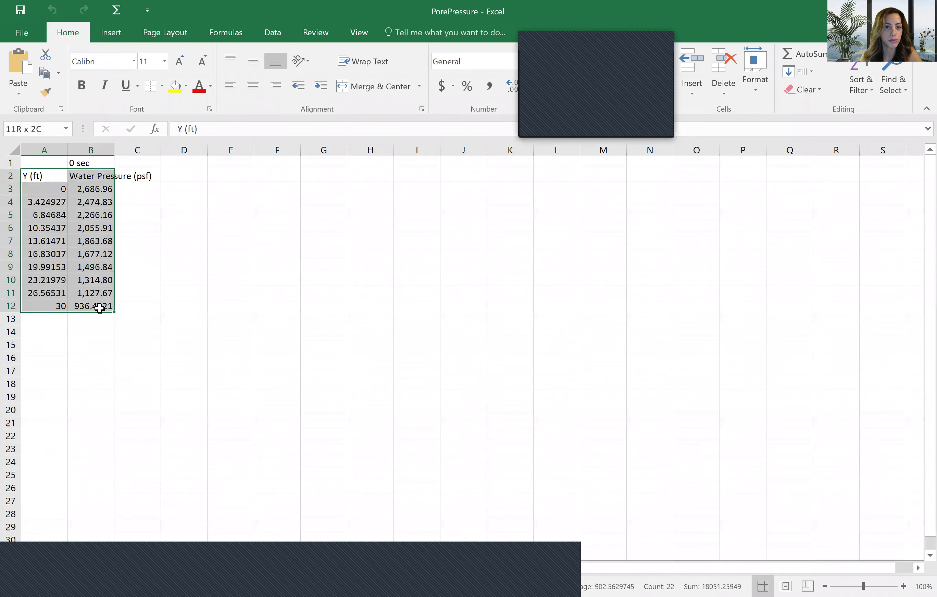
{"action": "left_click", "coordinate": [155, 282]}
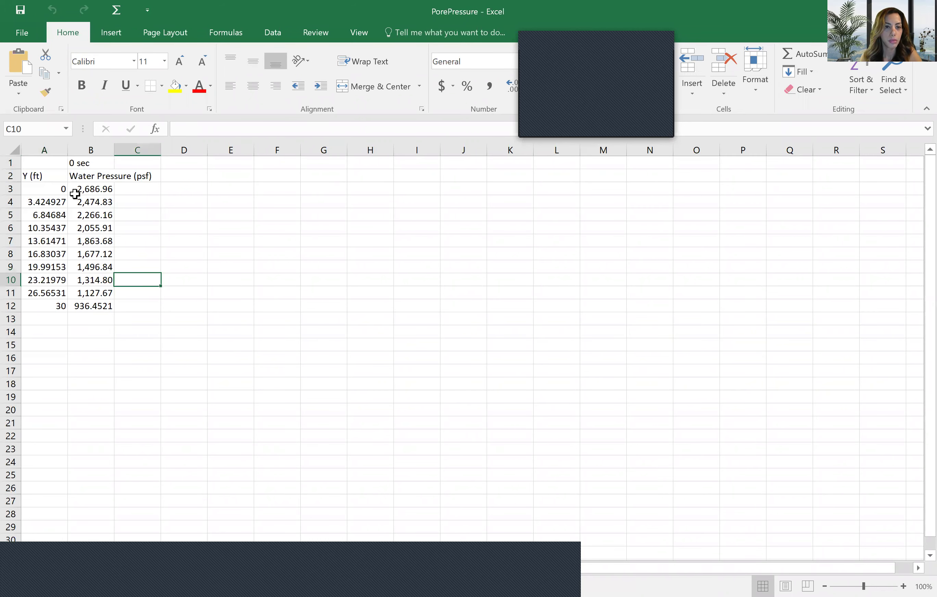
{"action": "left_click", "coordinate": [111, 33]}
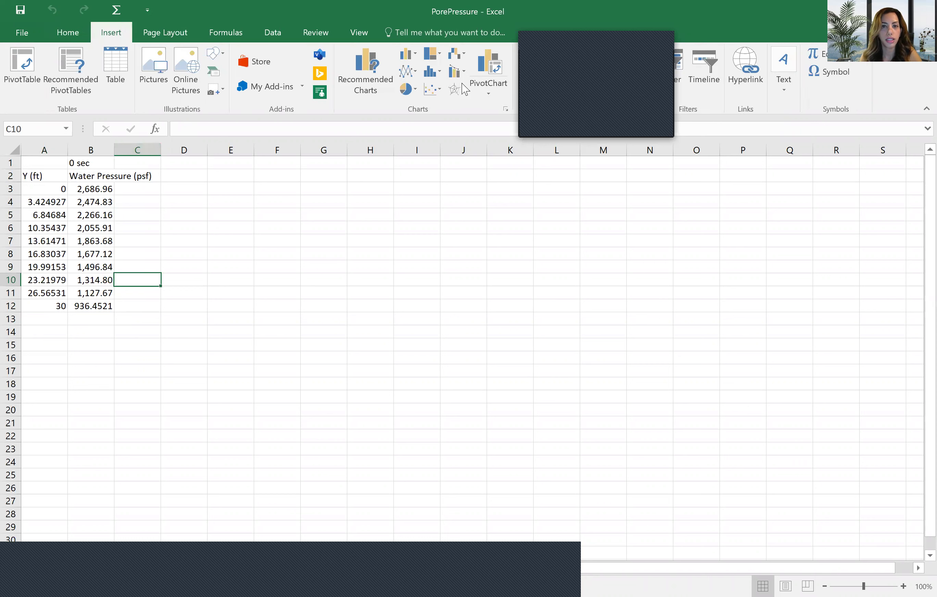
Insert a scatter chart of the exported data and set the series X values to the water pressures in B3:B12.
{"action": "left_click", "coordinate": [437, 91]}
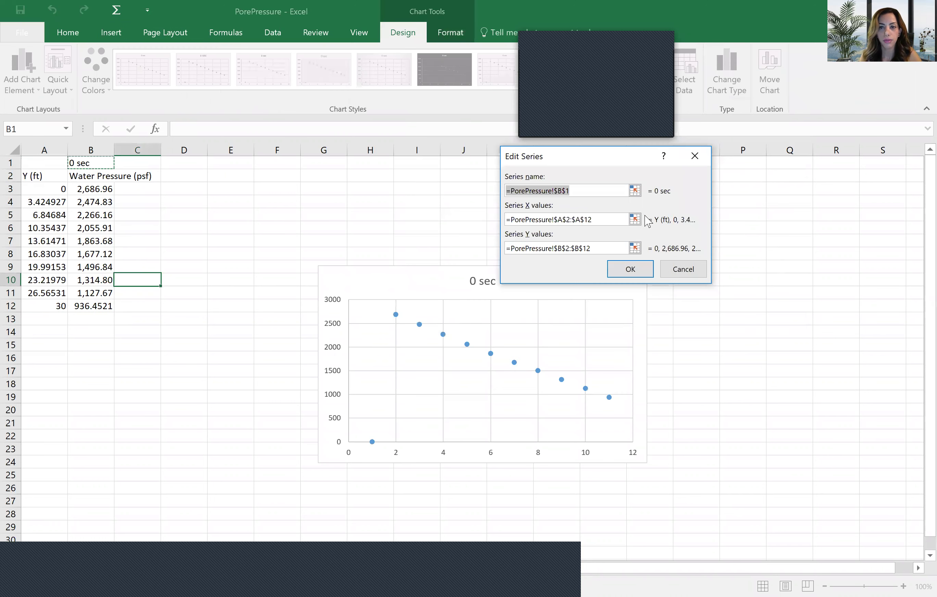
{"action": "left_click", "coordinate": [634, 219]}
{"action": "left_click_drag", "start_coordinate": [93, 188], "coordinate": [98, 313]}
{"action": "left_click", "coordinate": [700, 179]}
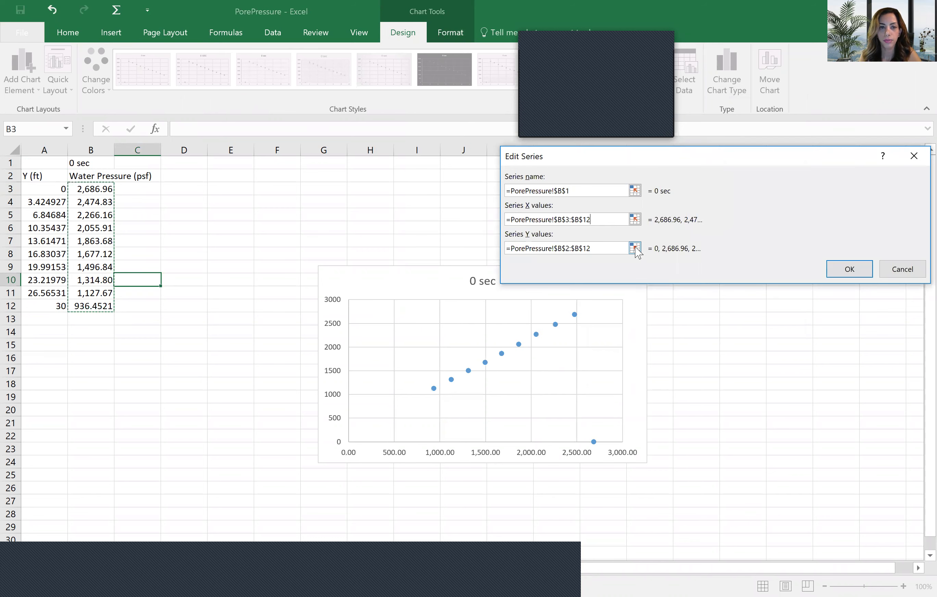
Set the series Y values to the elevations in A3:A12 and accept the chart's data source.
{"action": "left_click", "coordinate": [634, 248]}
{"action": "left_click", "coordinate": [34, 190]}
{"action": "left_click_drag", "start_coordinate": [35, 191], "coordinate": [40, 307]}
{"action": "left_click", "coordinate": [918, 179]}
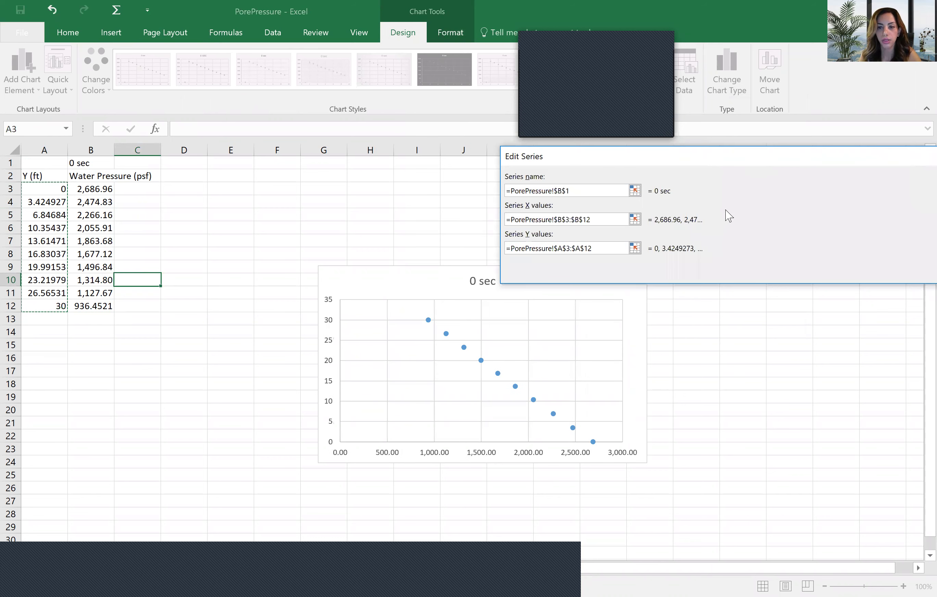
{"action": "left_click", "coordinate": [727, 211]}
{"action": "left_click", "coordinate": [715, 313]}
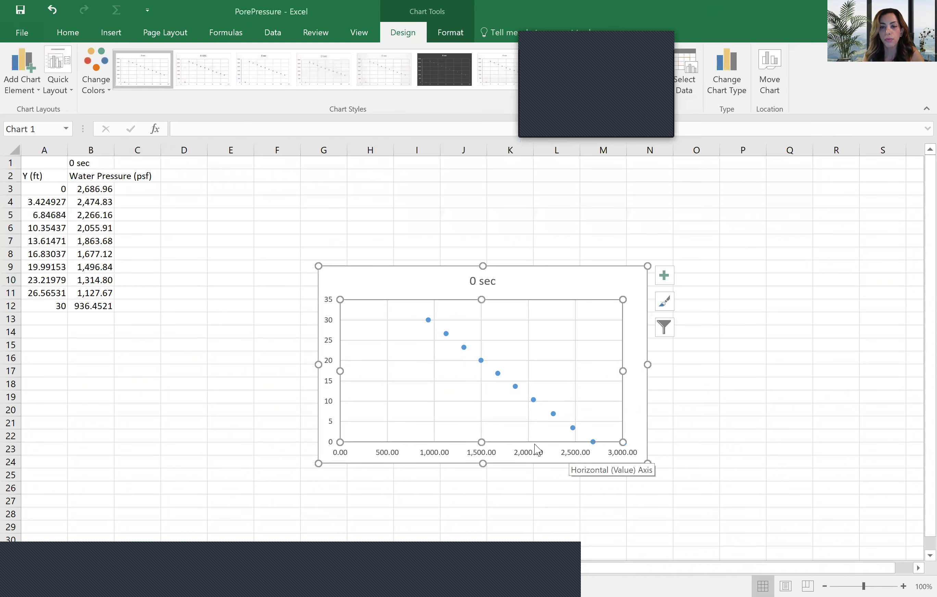
Change the chart title to "u".
{"action": "double_click", "coordinate": [483, 282]}
{"action": "left_click_drag", "start_coordinate": [497, 281], "coordinate": [466, 275]}
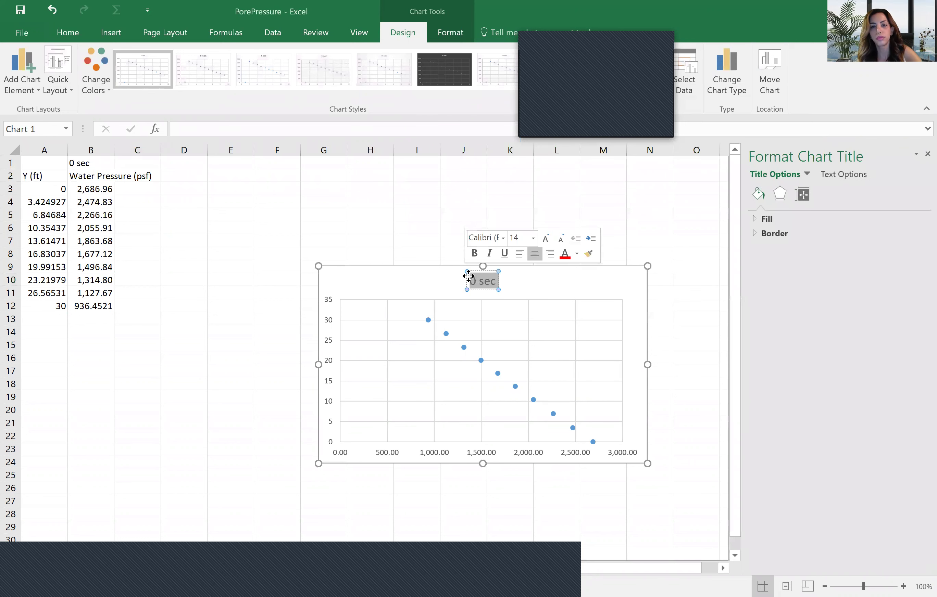
{"action": "type", "text": "a"}
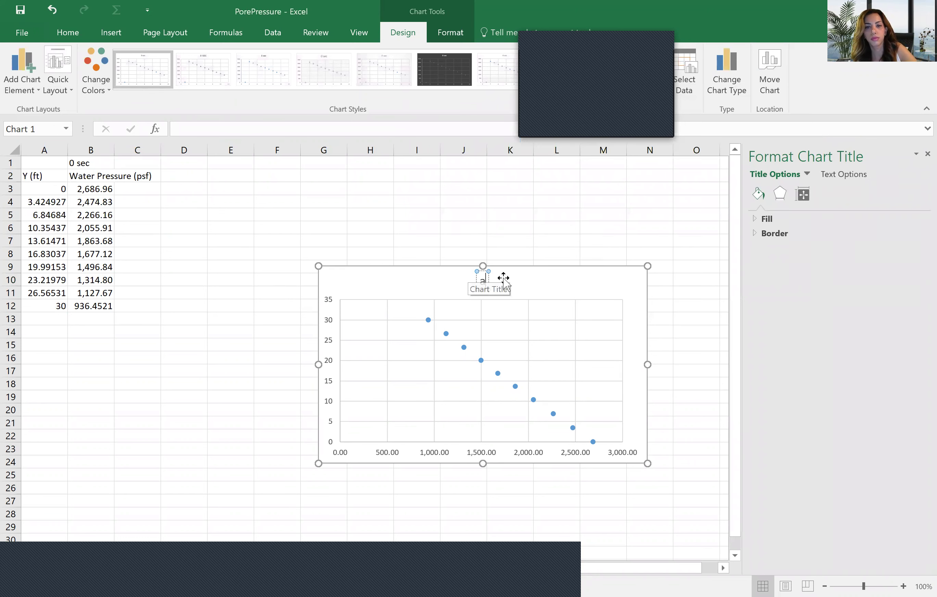
{"action": "key", "text": "BackSpace"}
{"action": "type", "text": "u"}
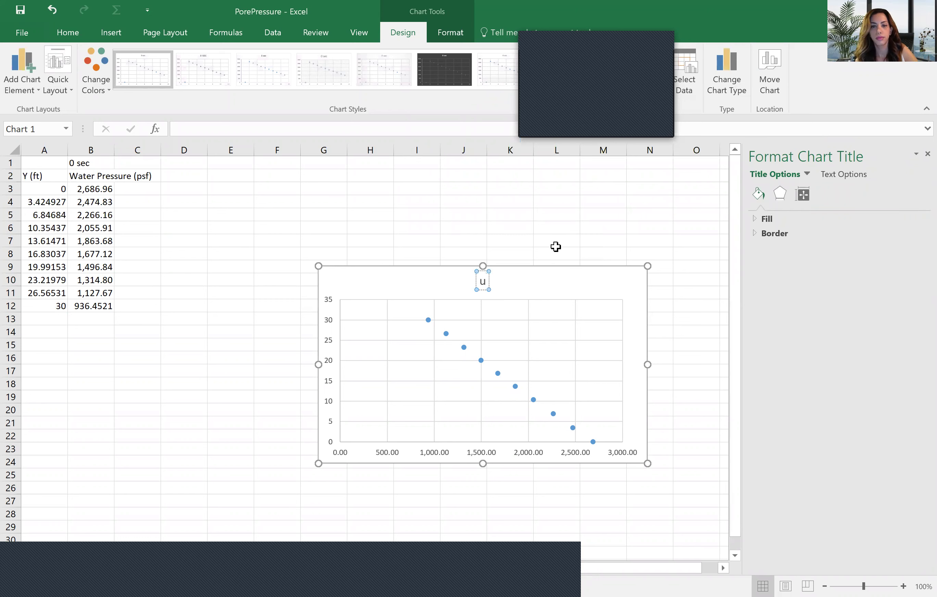
{"action": "left_click", "coordinate": [555, 188]}
Add axis titles to the chart and name the horizontal axis "u (psf)".
{"action": "left_click", "coordinate": [482, 450]}
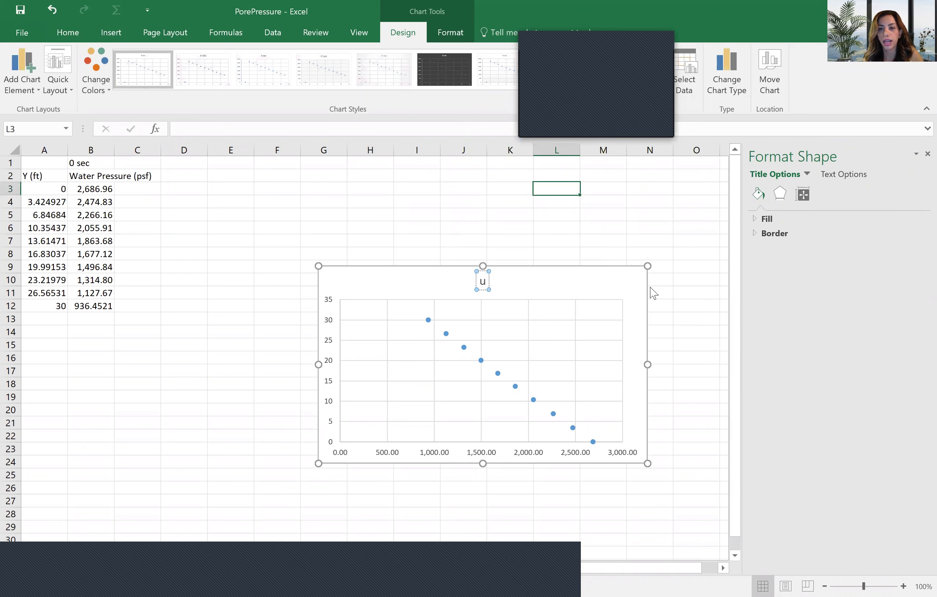
{"action": "left_click", "coordinate": [664, 280]}
{"action": "left_click", "coordinate": [688, 307]}
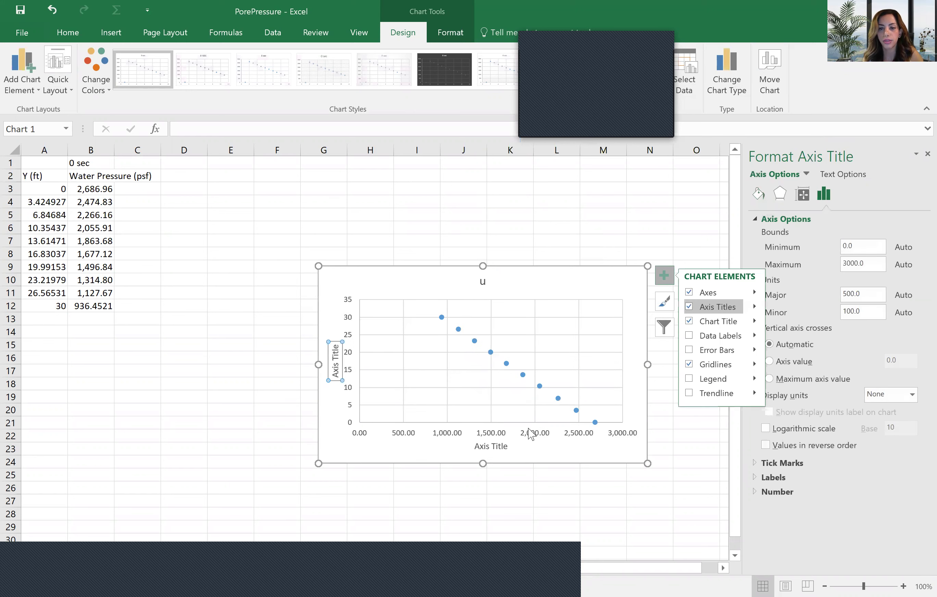
{"action": "left_click", "coordinate": [490, 445]}
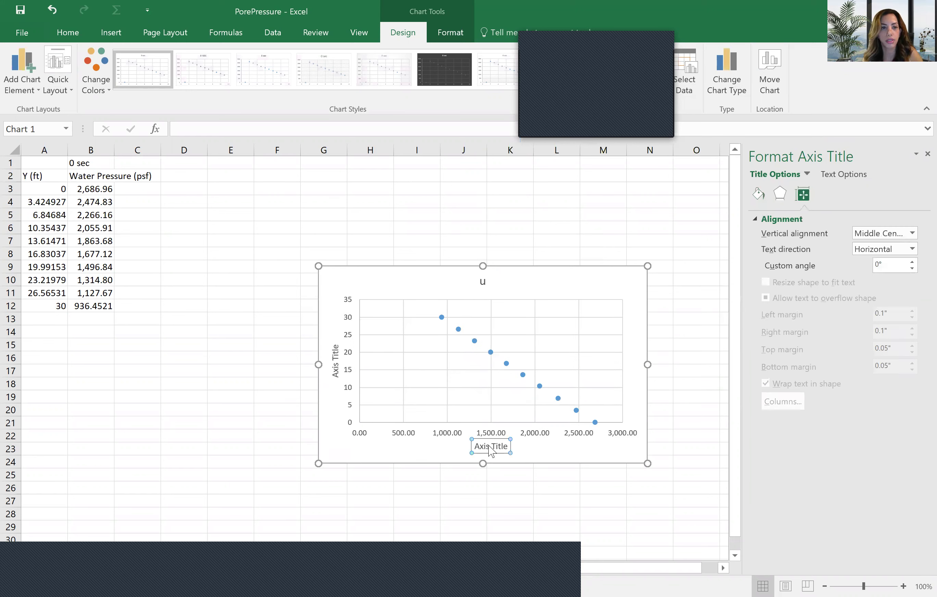
{"action": "triple_click", "coordinate": [491, 450]}
{"action": "type", "text": "u"}
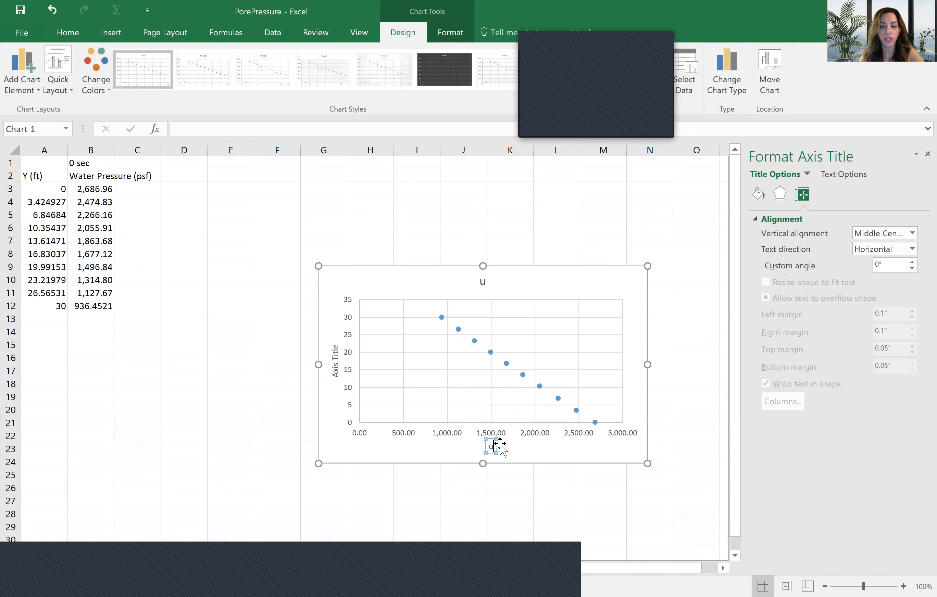
{"action": "type", "text": " (psf)"}
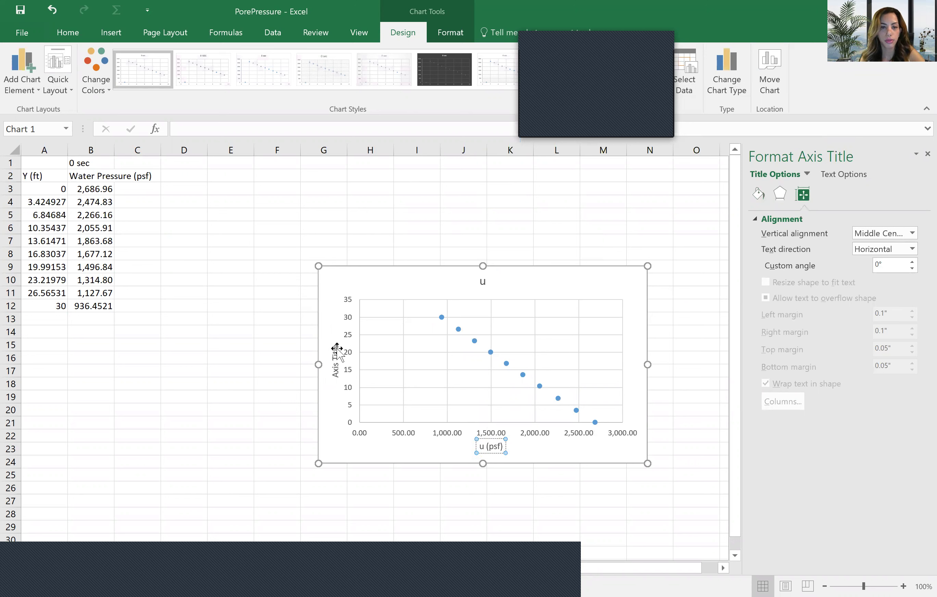
Name the chart's vertical axis "Y (ft)".
{"action": "triple_click", "coordinate": [333, 352]}
{"action": "key", "text": "BackSpace"}
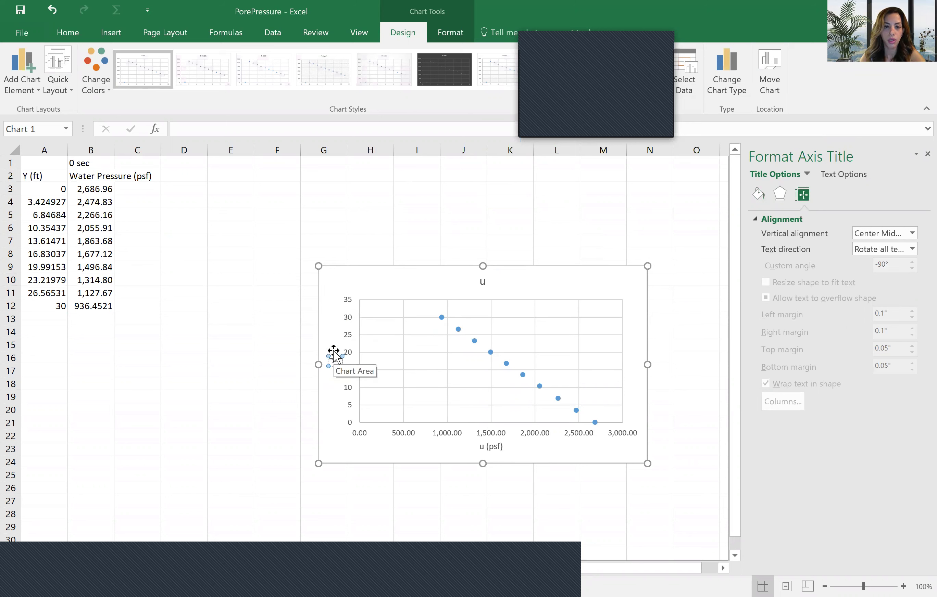
{"action": "type", "text": "Y (ft)"}
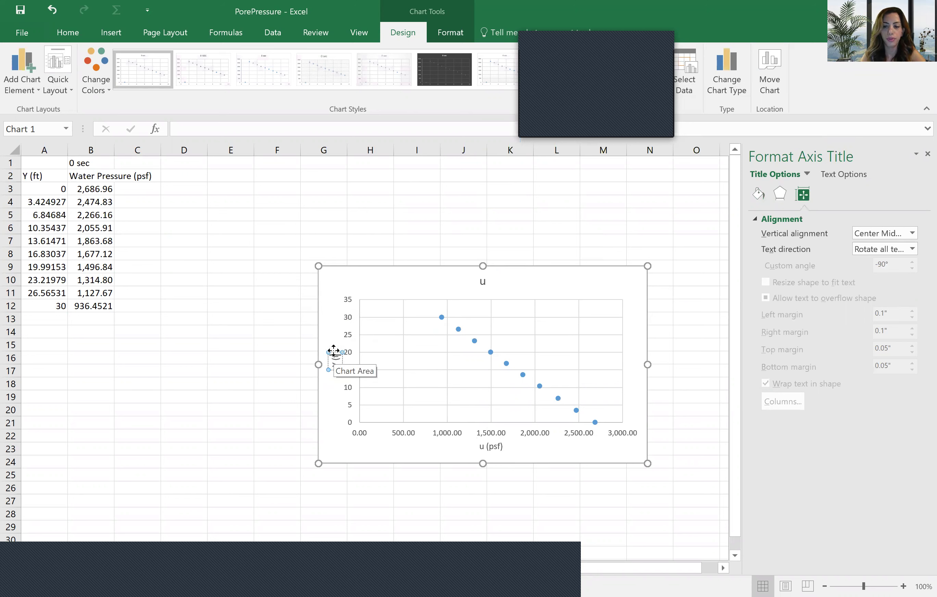
{"action": "left_click", "coordinate": [366, 203]}
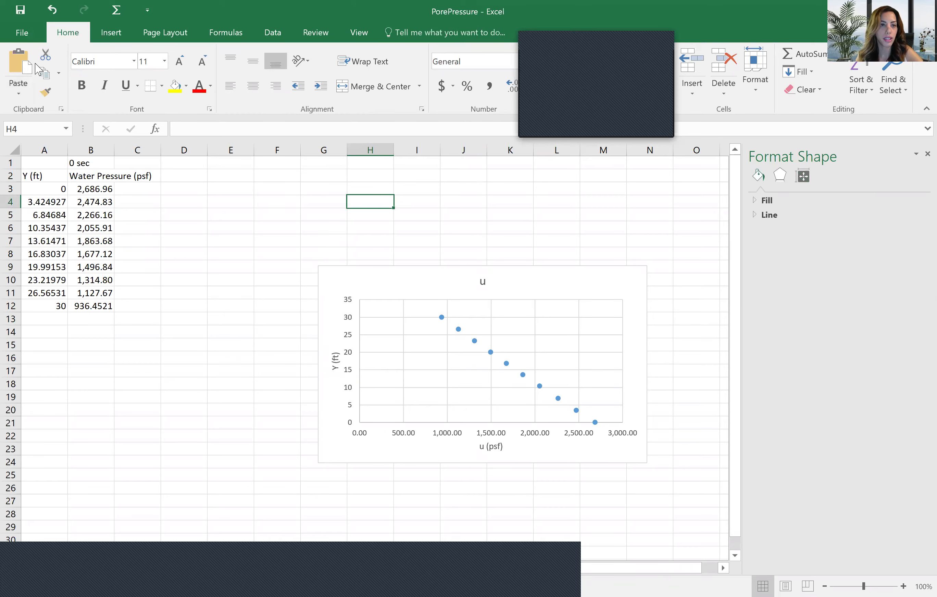
Save the file as an Excel Workbook named PorePressure in the GeoStudio folder.
{"action": "left_click", "coordinate": [24, 32]}
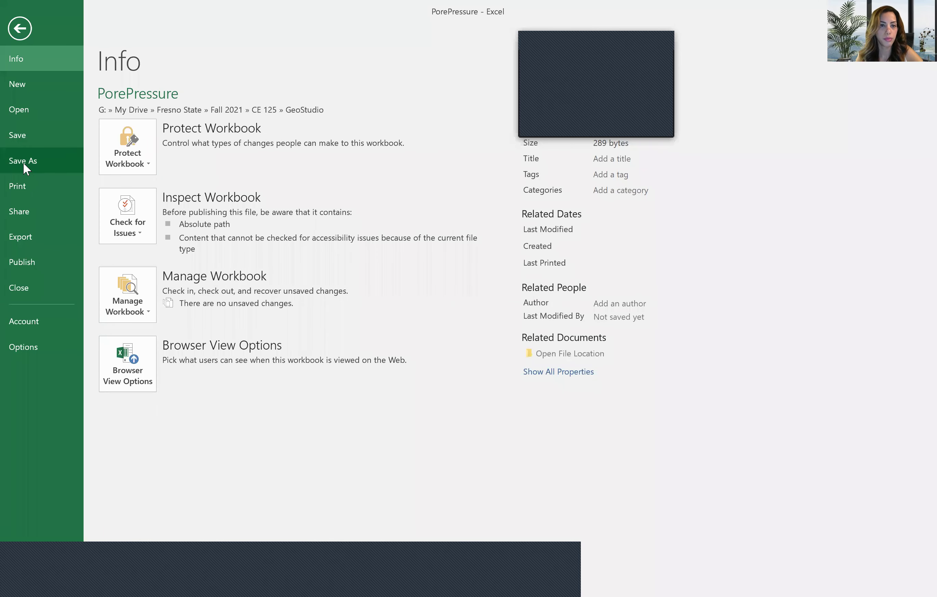
{"action": "left_click", "coordinate": [22, 161]}
{"action": "left_click", "coordinate": [350, 117]}
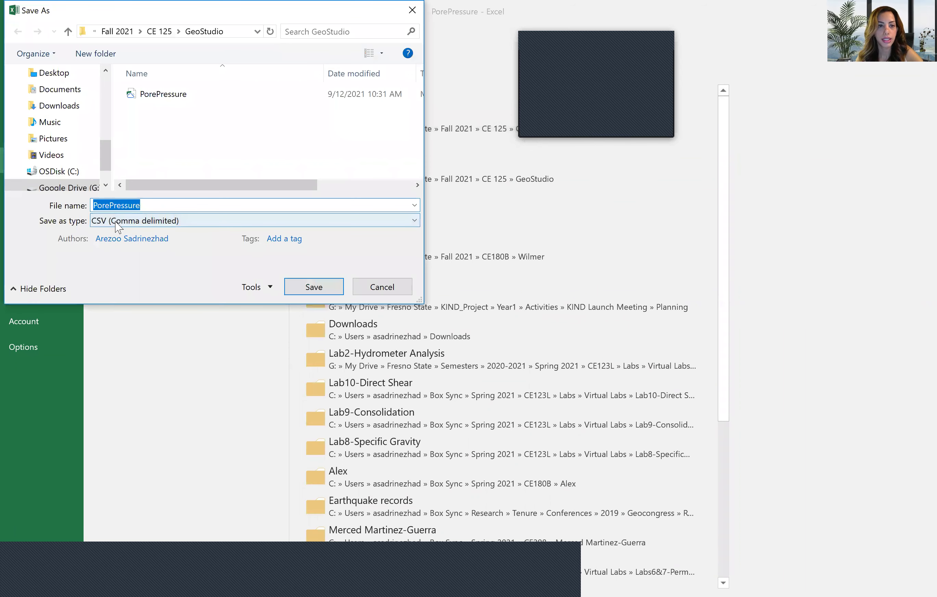
{"action": "left_click", "coordinate": [131, 222]}
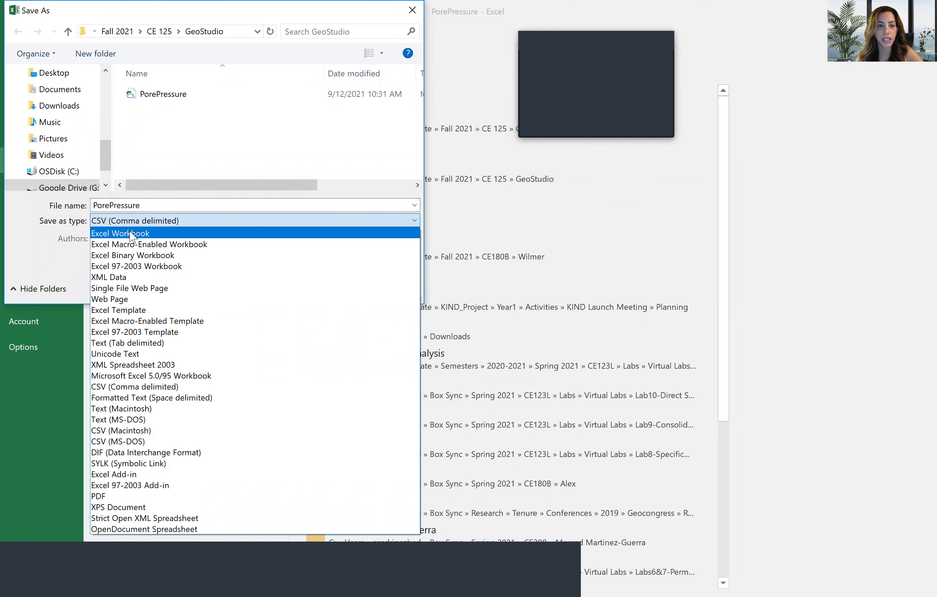
{"action": "left_click", "coordinate": [205, 232]}
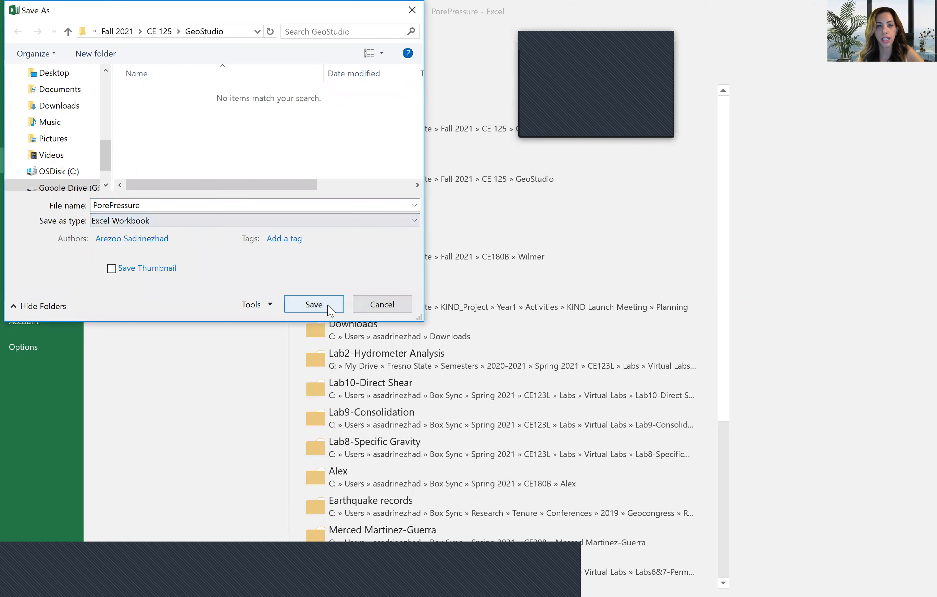
{"action": "left_click", "coordinate": [315, 304]}
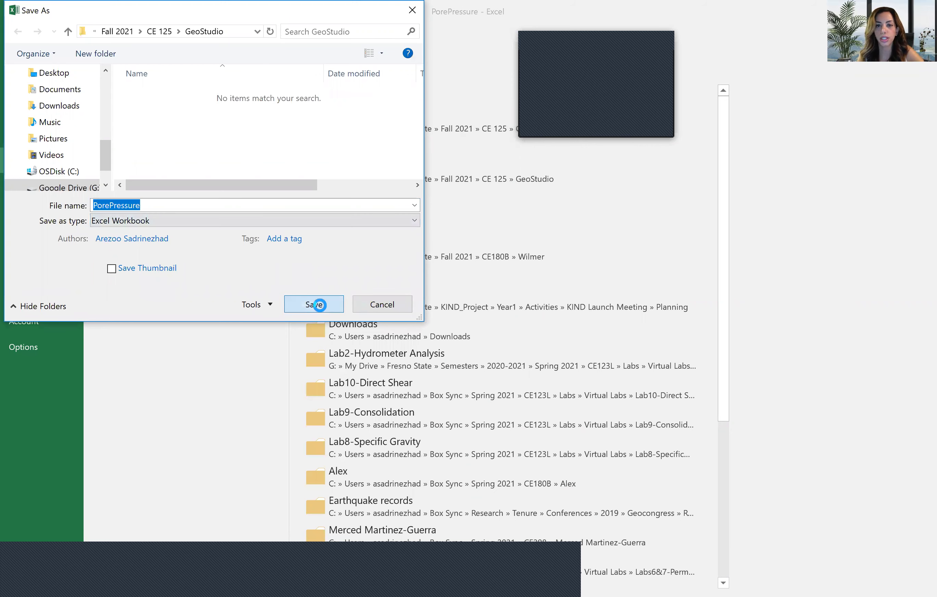